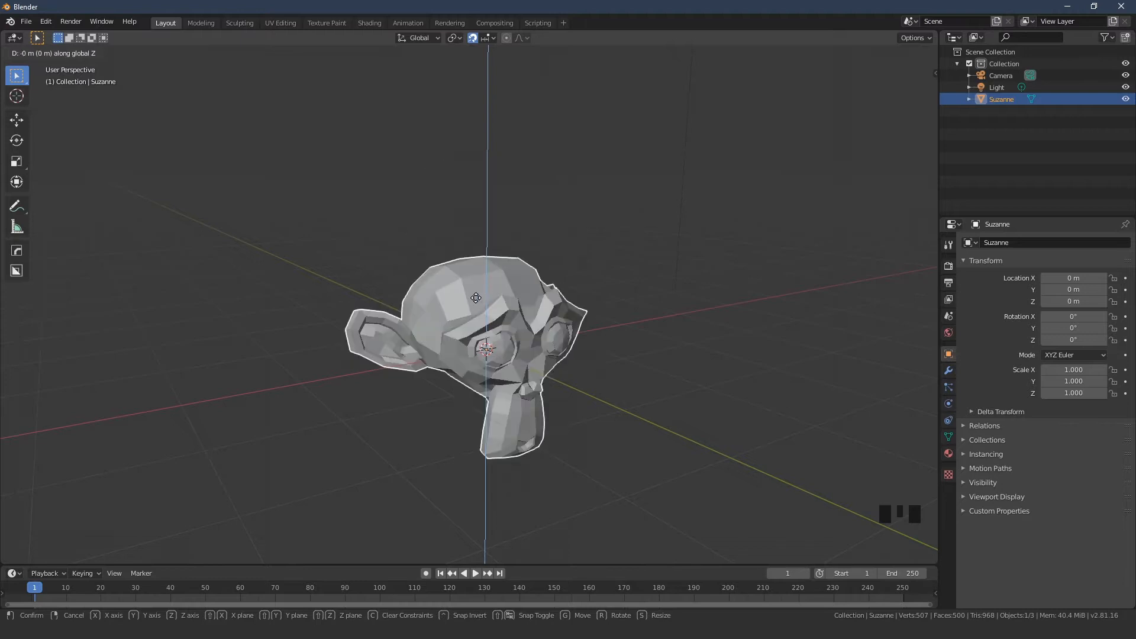
Move the monkey head up 1 m along the global Z axis.
key("1")
key("Return")
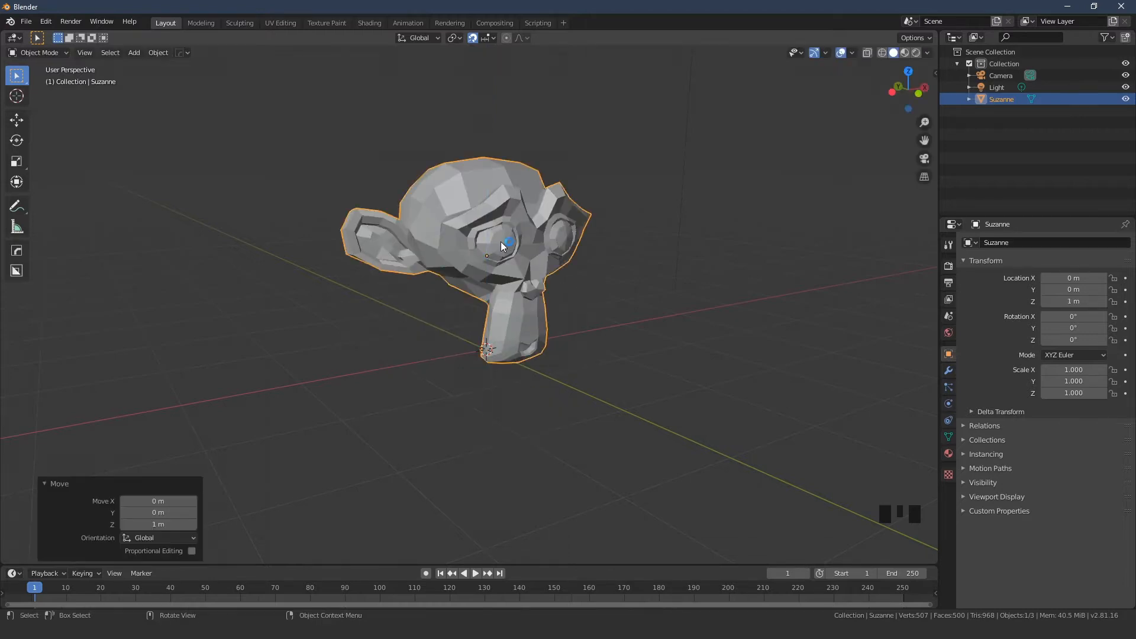
middle_click_drag(500, 241, 557, 337)
key("F5")
Switch snapping off and back on.
left_click(472, 39)
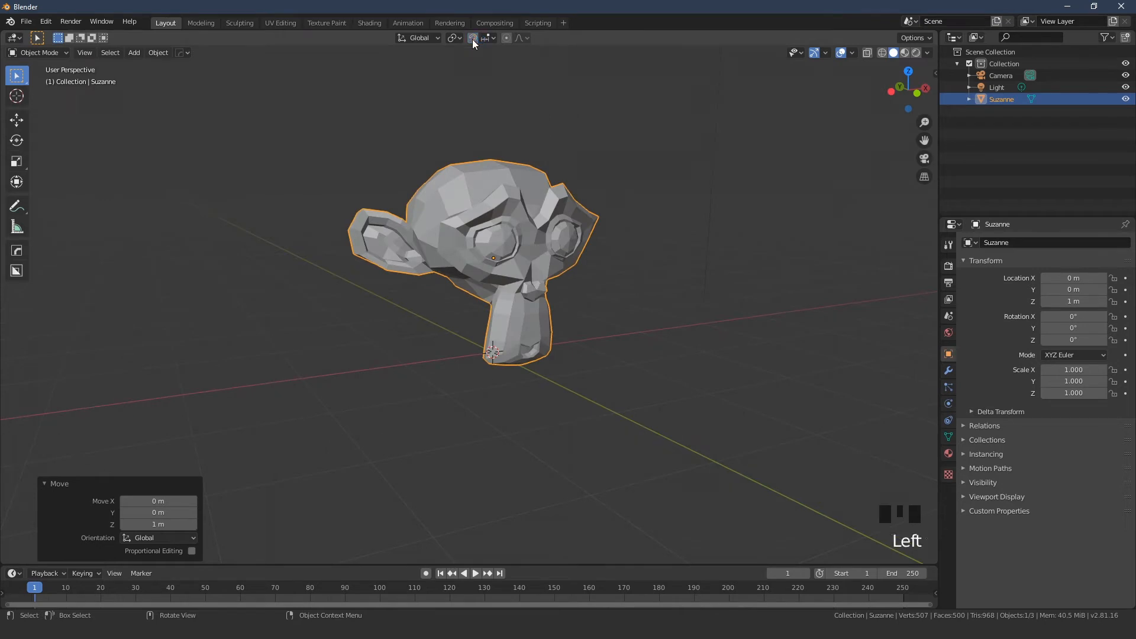
left_click(472, 39)
left_click(472, 39)
middle_click_drag(505, 207, 524, 325)
key("F5")
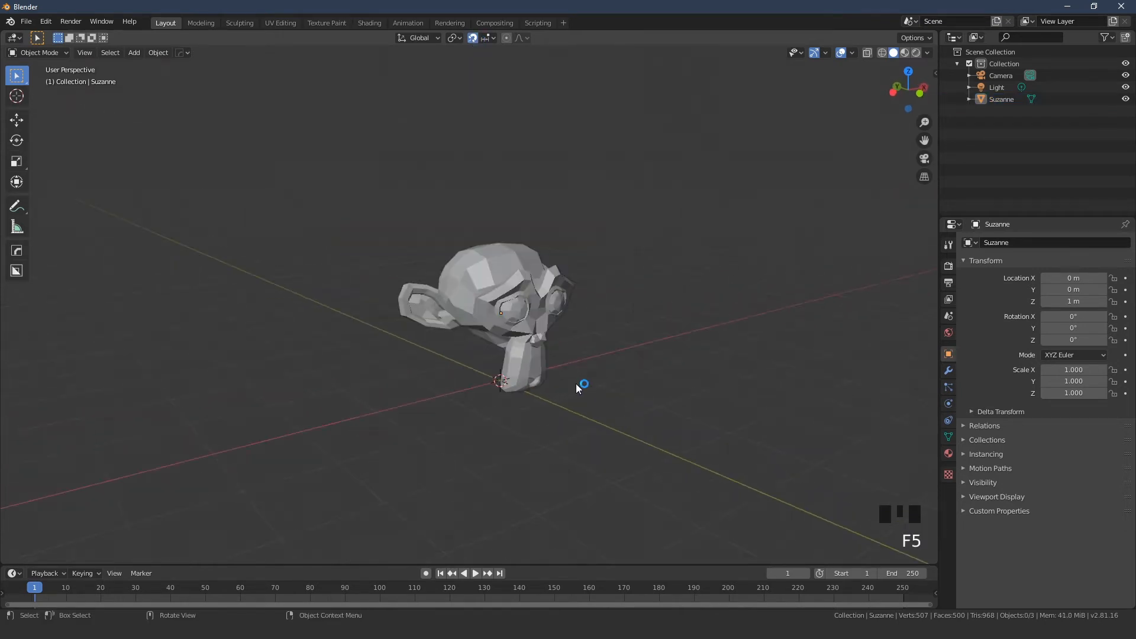
Add a plane mesh at the world origin beneath the monkey head.
middle_click_drag(577, 383, 589, 396)
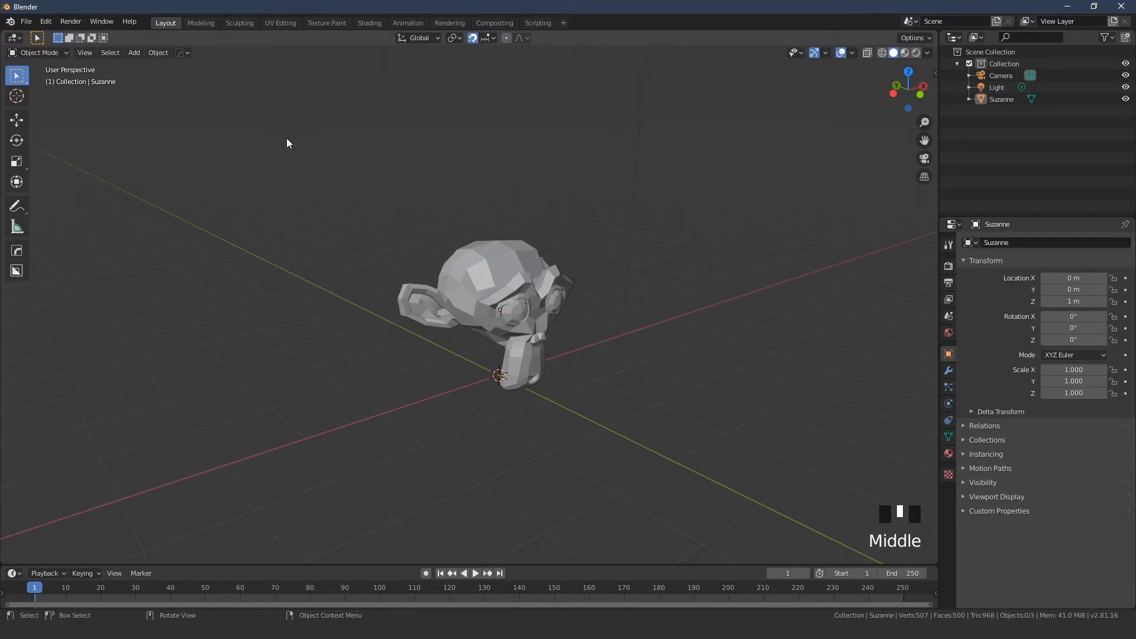
key("F5")
left_click(132, 52)
mouse_move(155, 65)
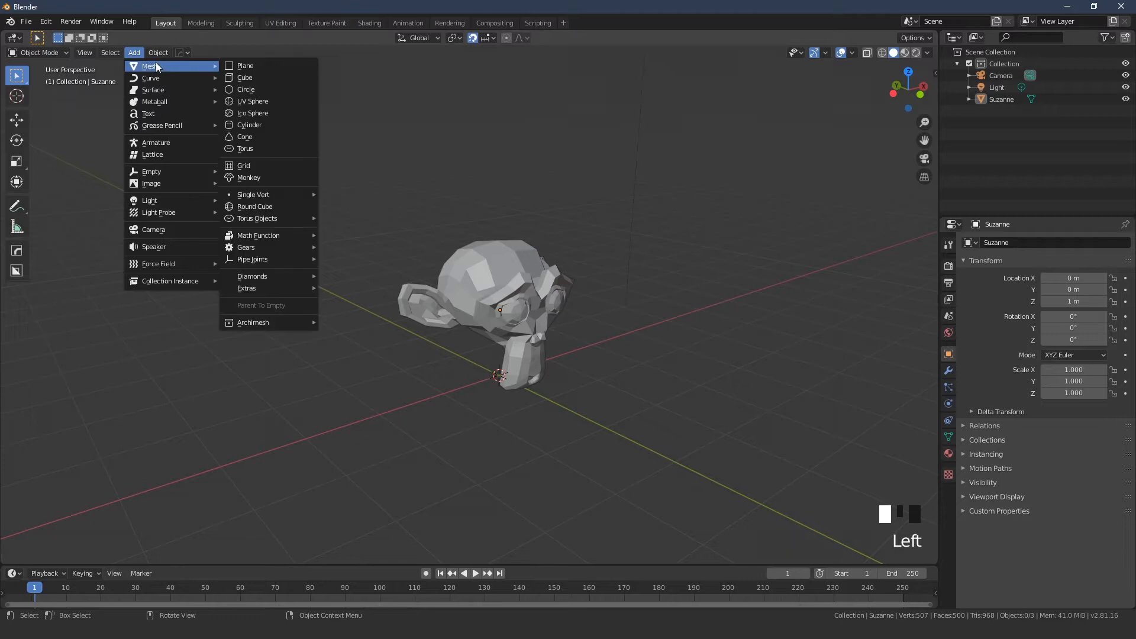
left_click(249, 66)
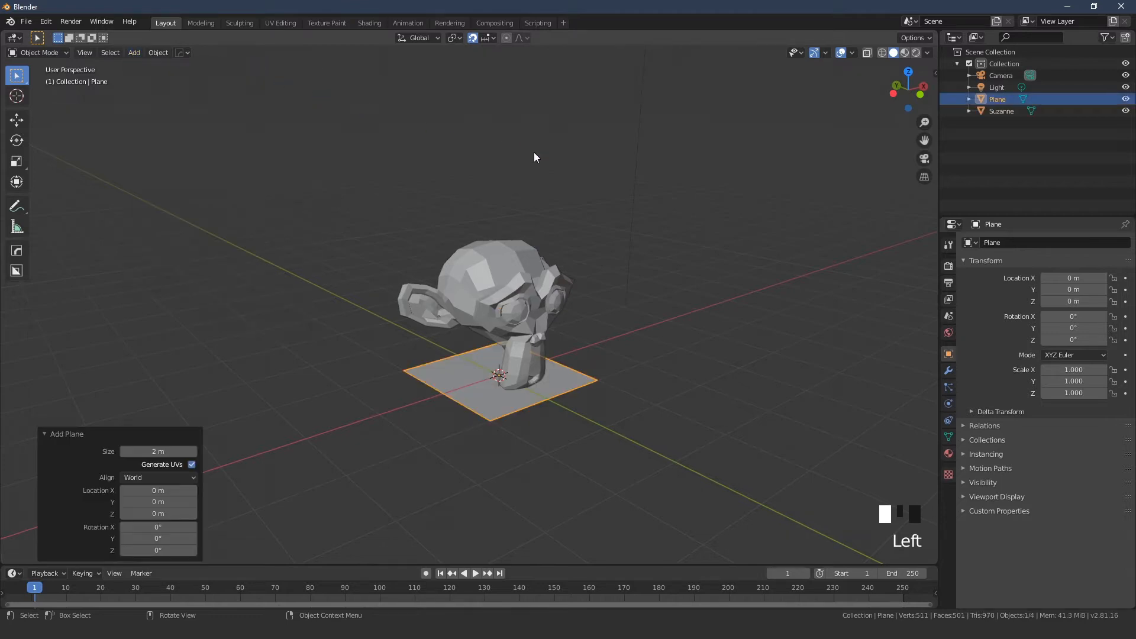
key("F5")
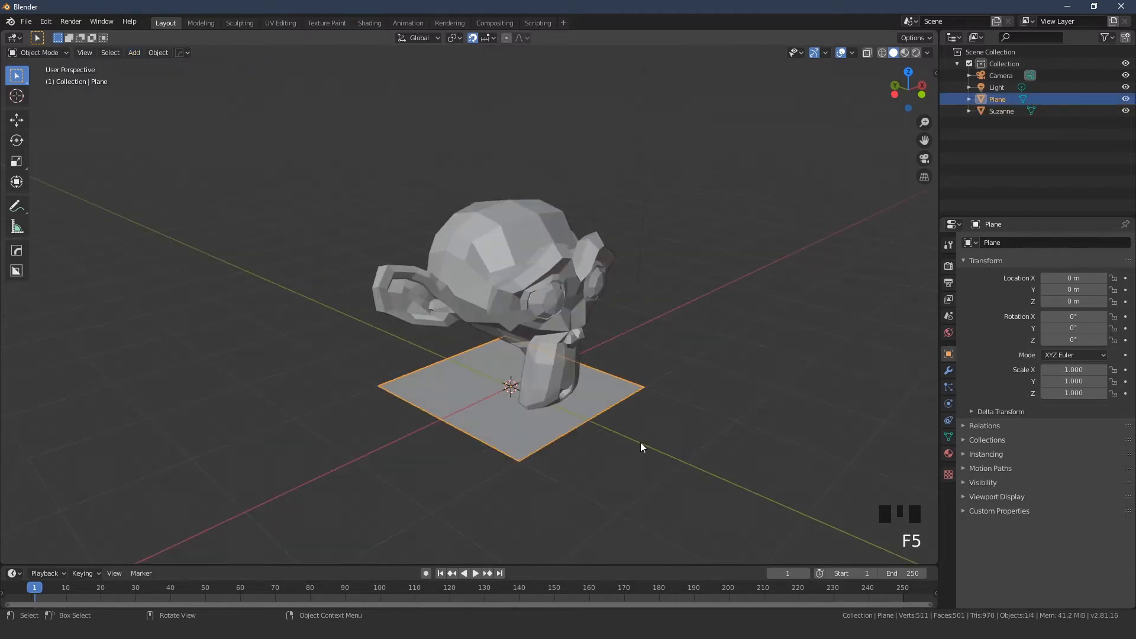
Enter Edit Mode on the plane, using face selection mode with its whole face selected.
key("Tab")
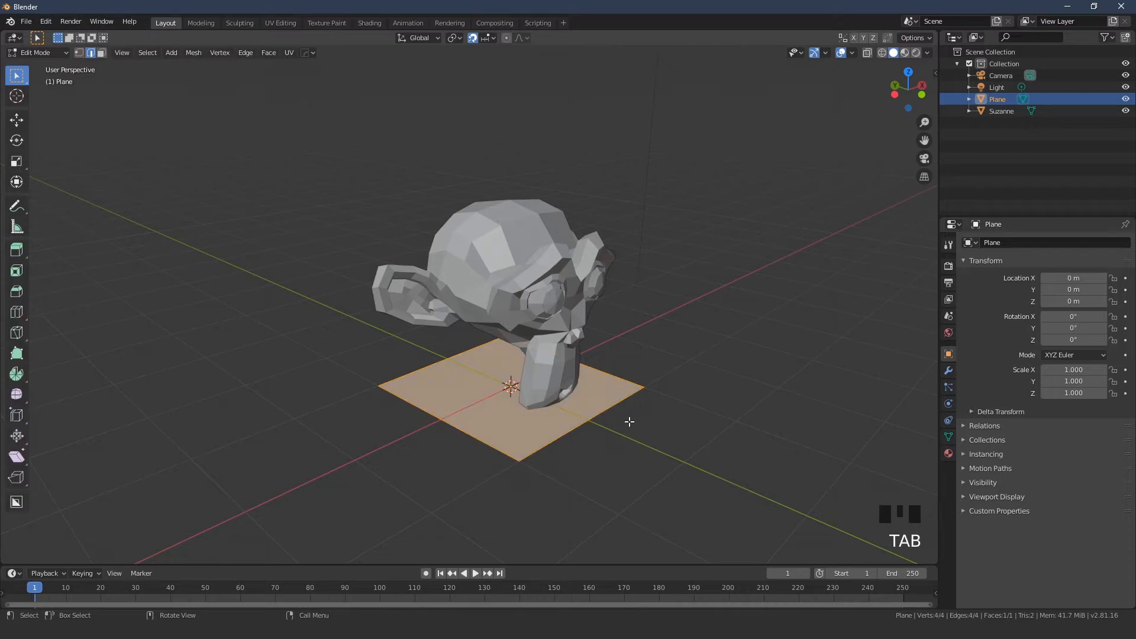
middle_click_drag(629, 421, 601, 329)
key("F5")
middle_click_drag(679, 345, 634, 362)
key("F5")
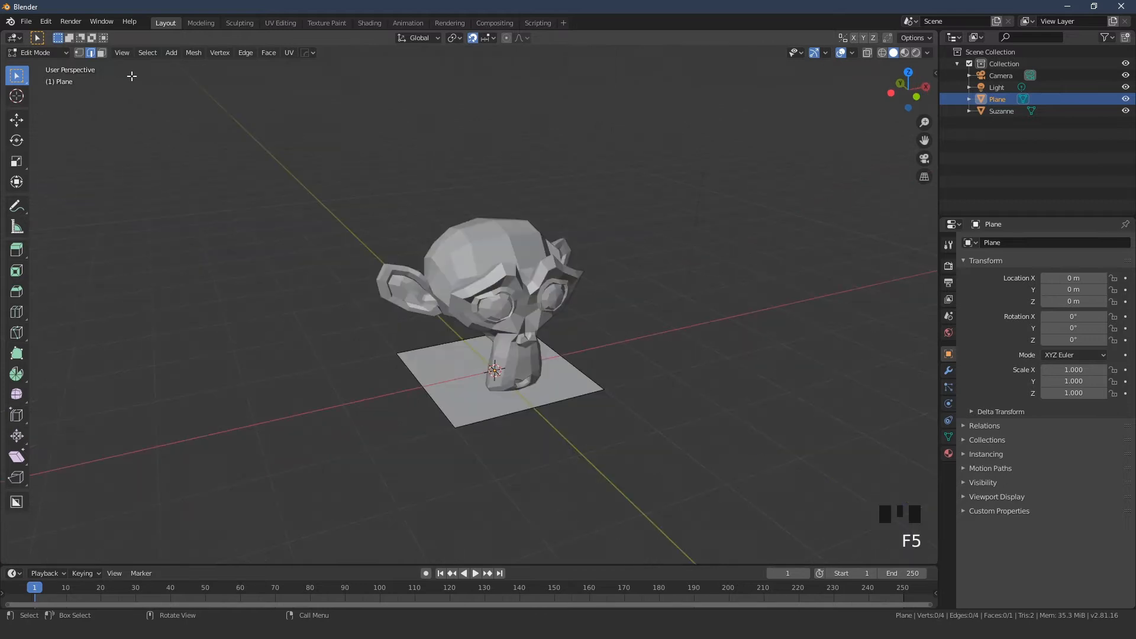
left_click(102, 54)
key("F5")
key("a")
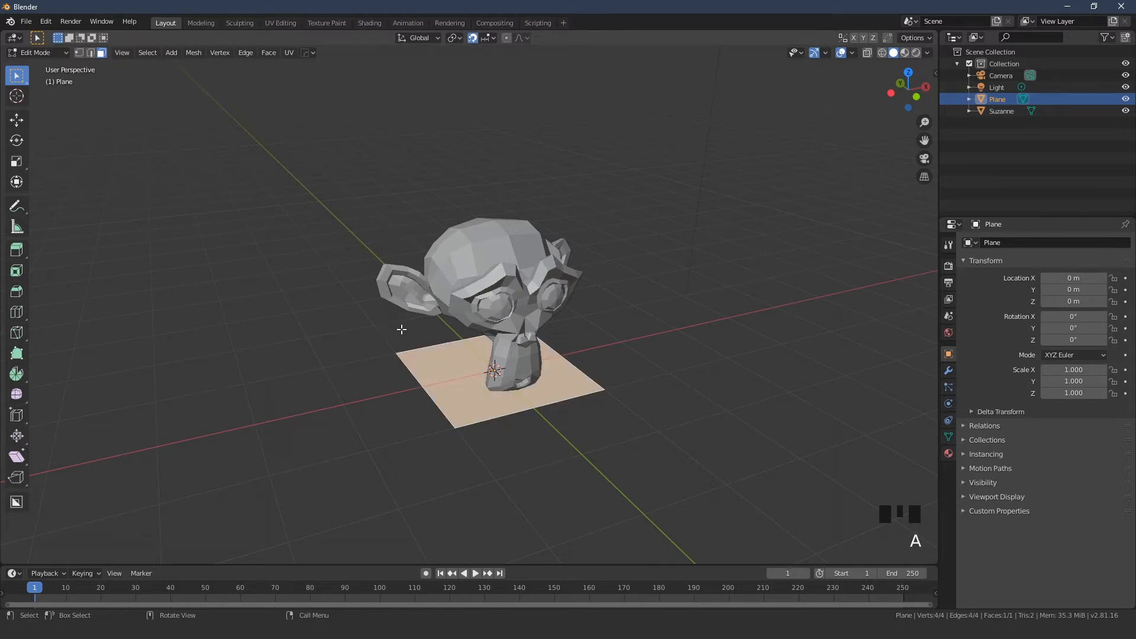
Scale the plane's face by 10 along the X axis.
middle_click_drag(402, 330, 411, 322)
scroll(412, 336, "down", 1)
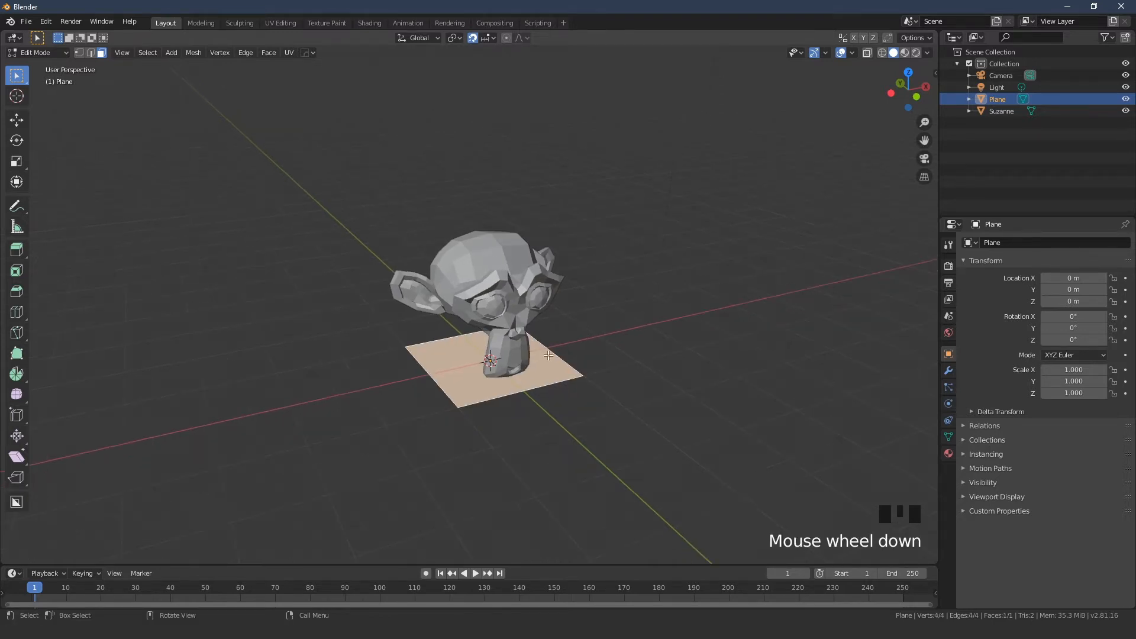
key("s")
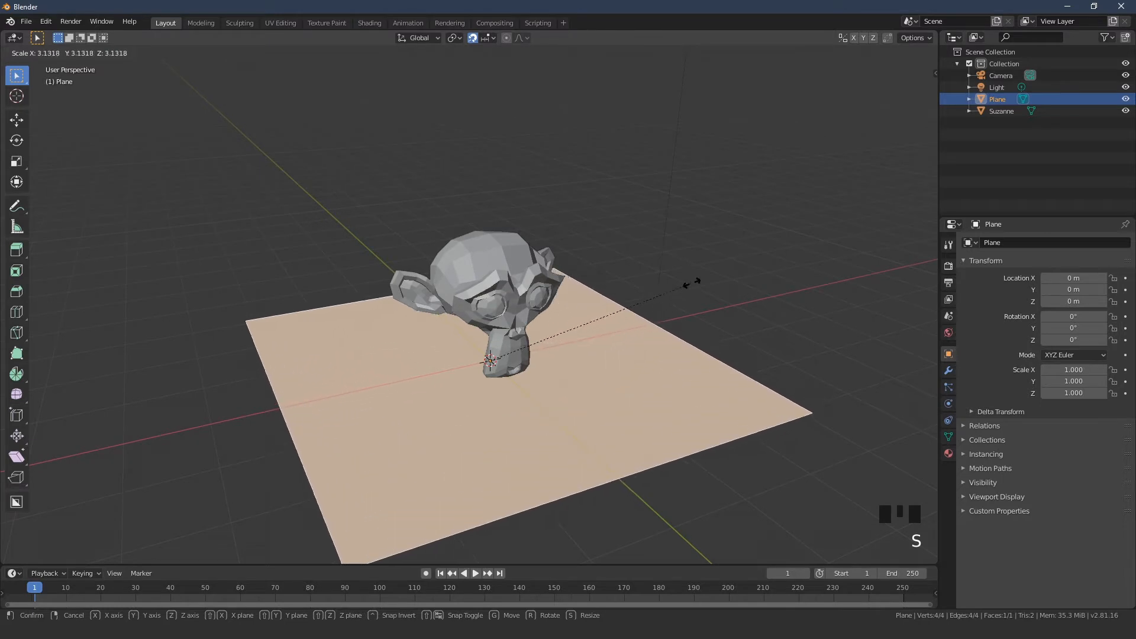
key("x")
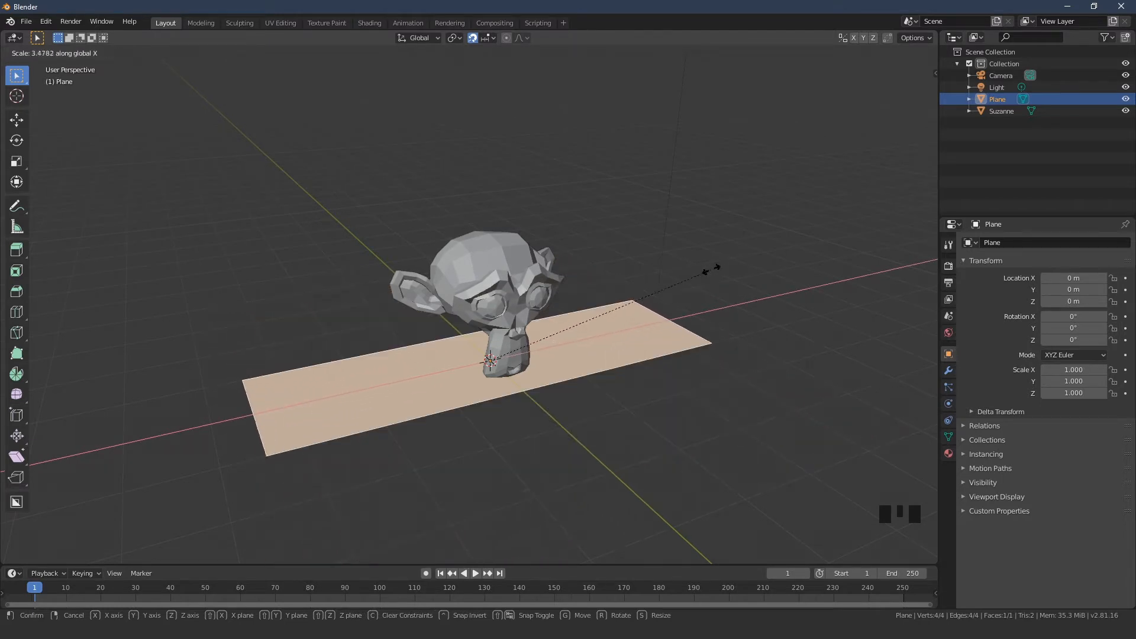
type("10")
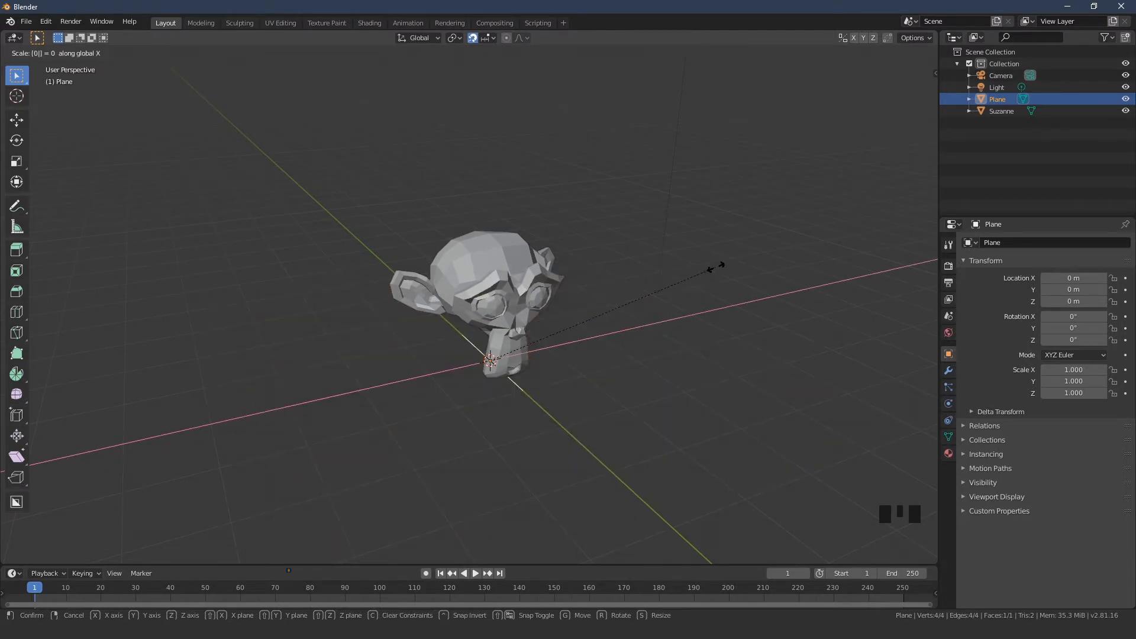
key("Return")
scroll(716, 267, "down", 5)
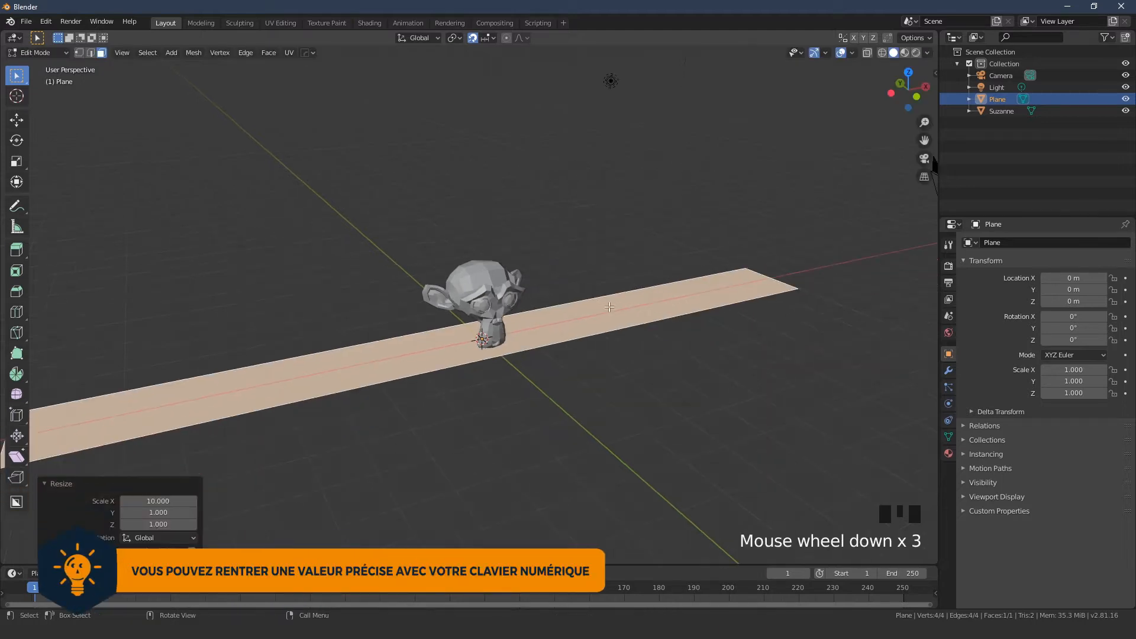
Scale the plane's face by 5 along the Y axis.
middle_click_drag(482, 354, 529, 380)
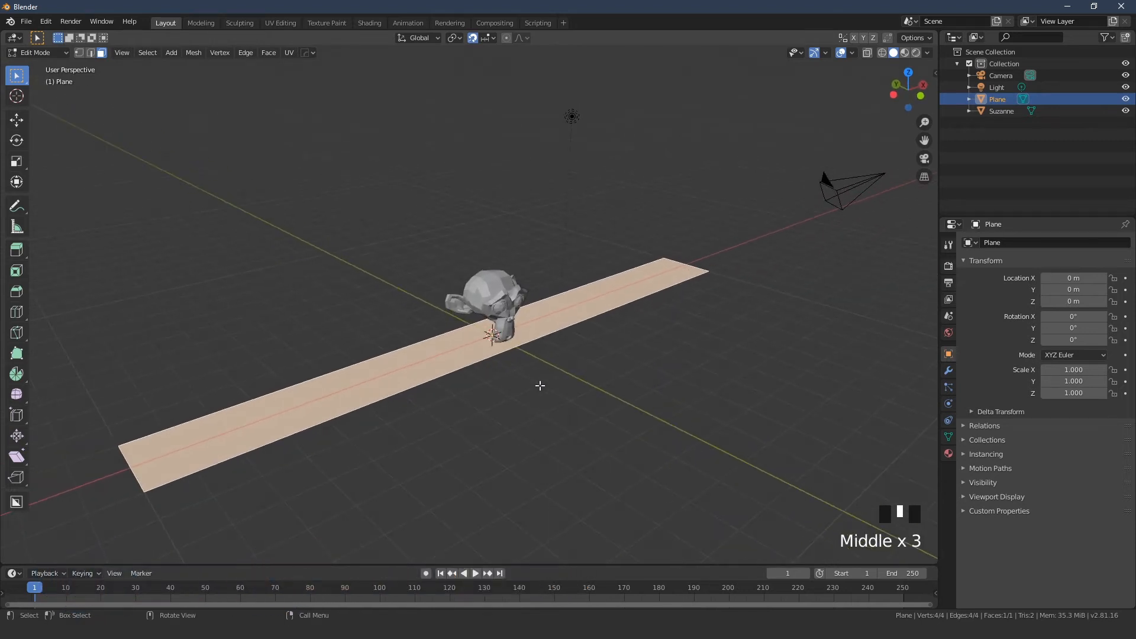
key("s")
key("y")
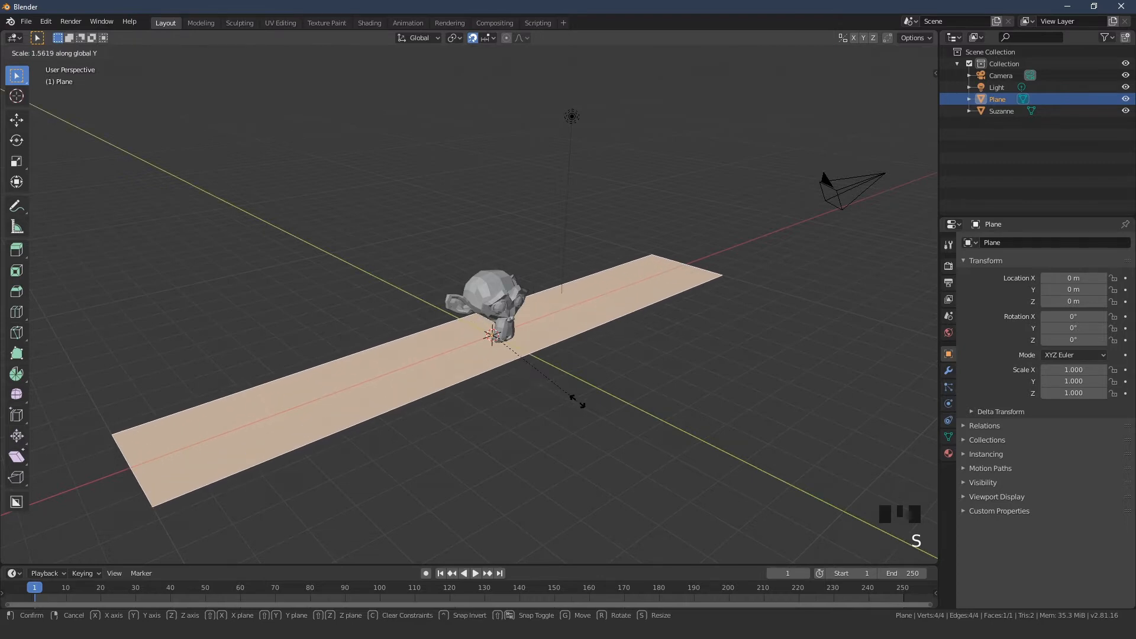
type("5")
key("Return")
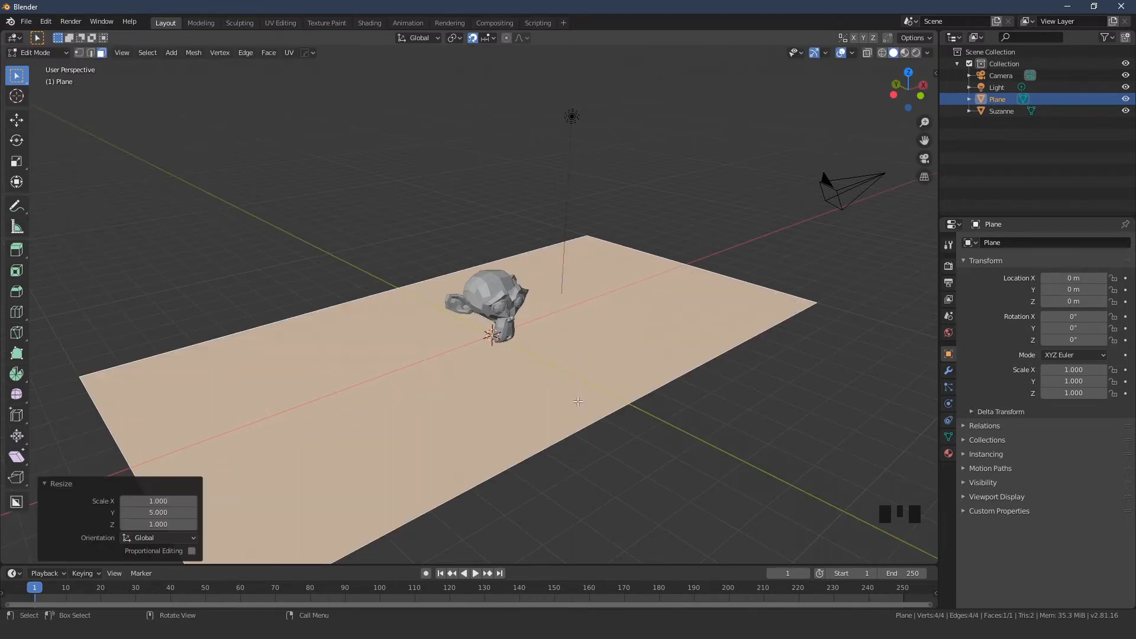
In edge selection mode, extrude the floor's long edge behind the monkey head 10 m up along Z to form a back wall.
middle_click_drag(578, 401, 252, 211)
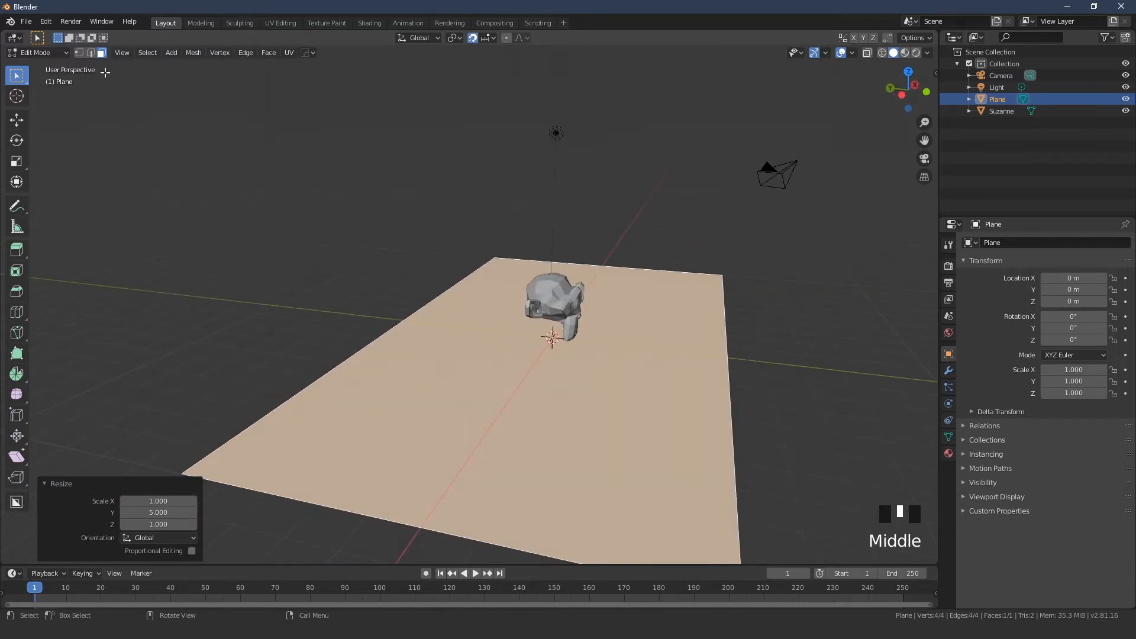
left_click(91, 53)
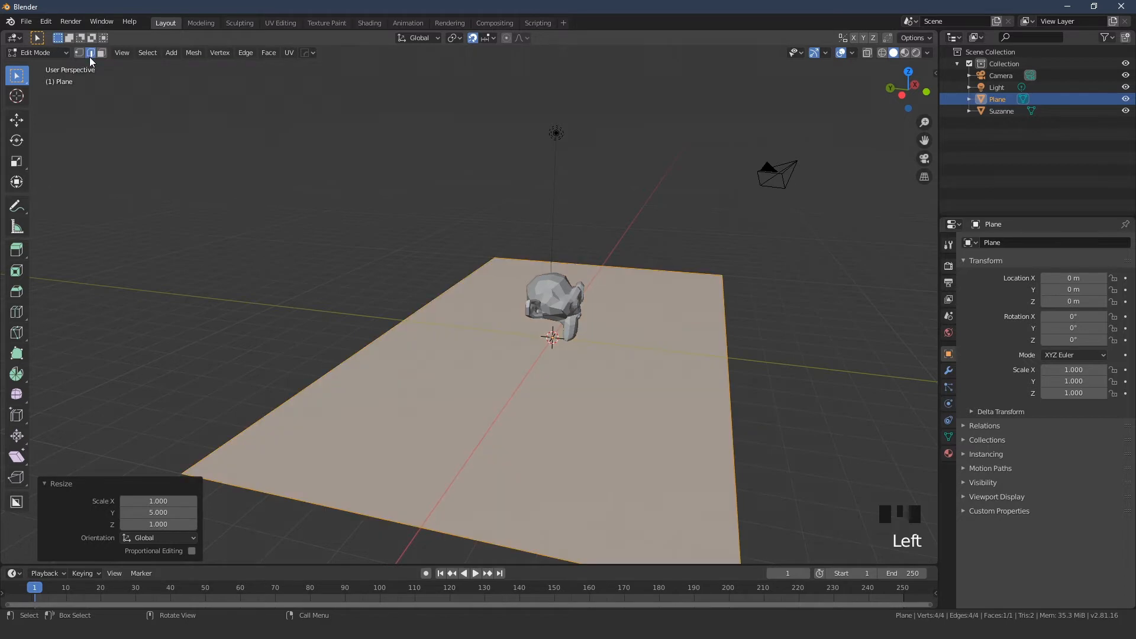
key("F5")
left_click(388, 332)
middle_click_drag(371, 360, 432, 389)
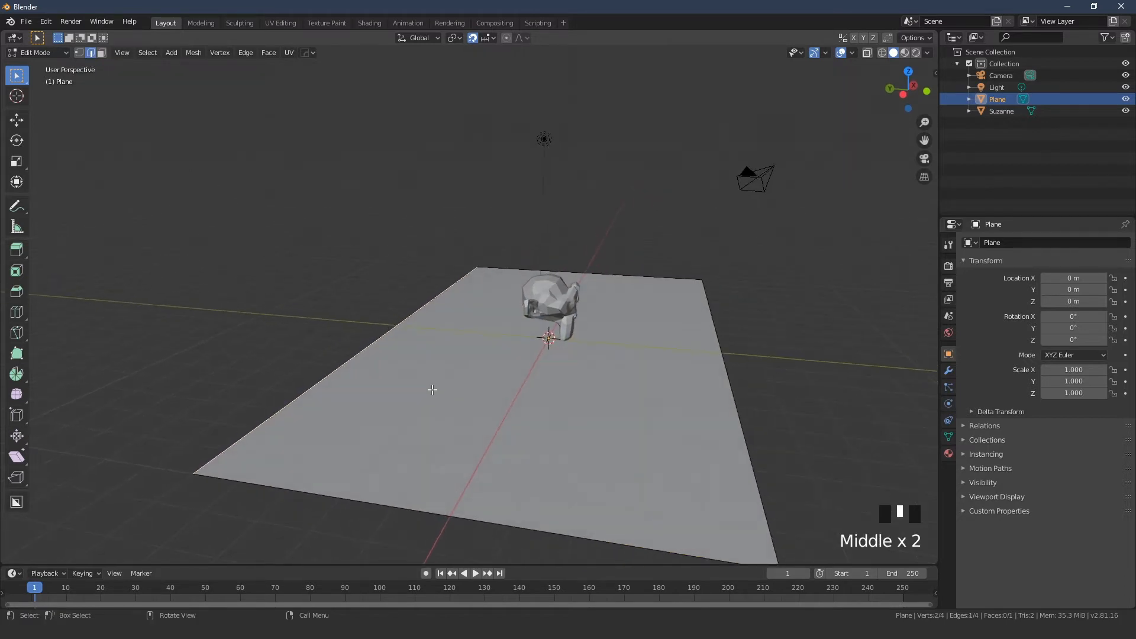
key("e")
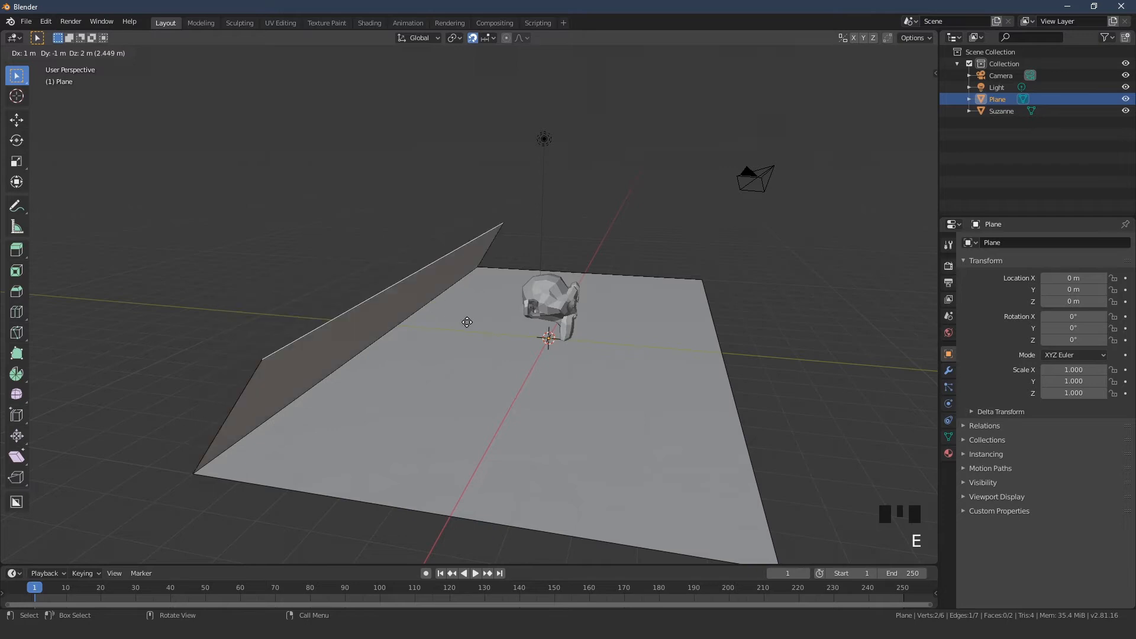
key("z")
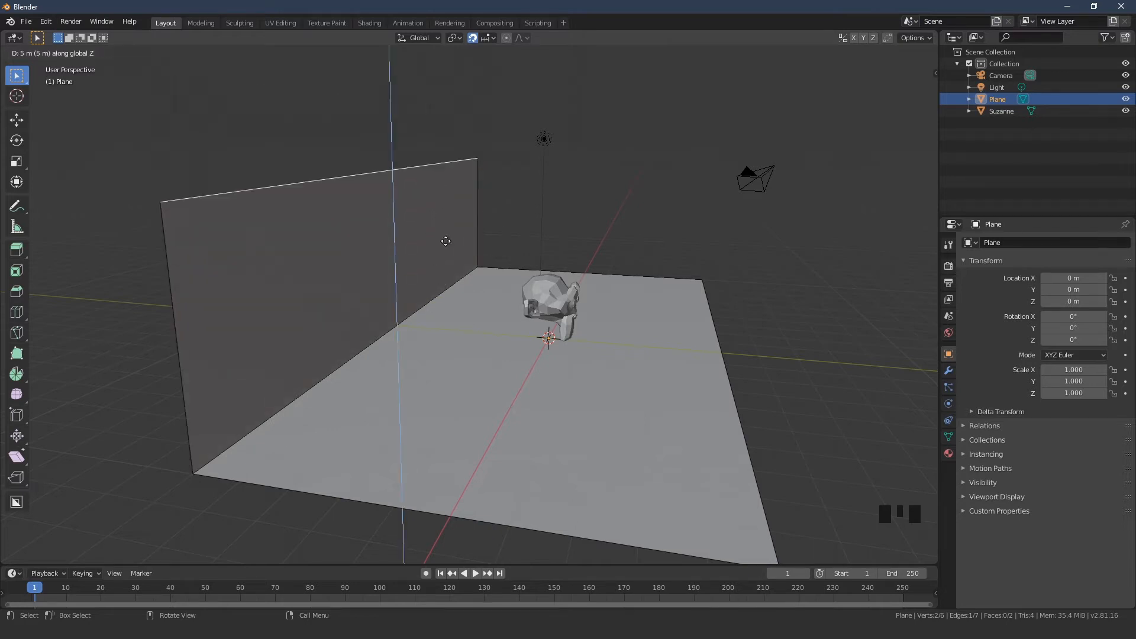
key("1")
key("0")
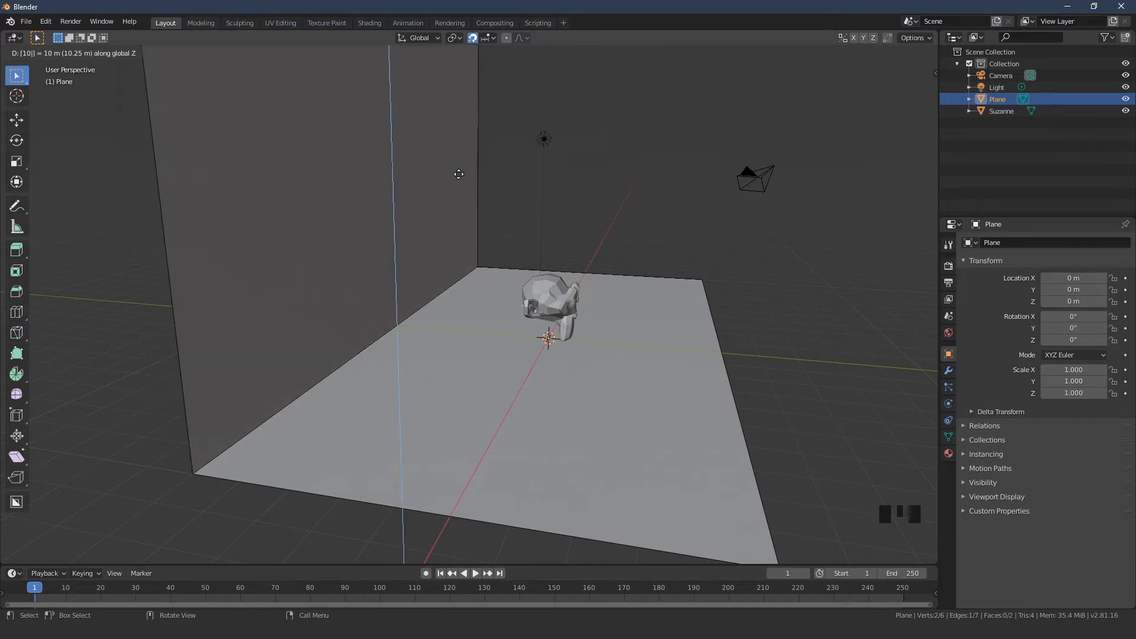
key("Return")
Examine the floor and back wall around the monkey head from the front and from an angle.
scroll(408, 216, "down", 1)
middle_click_drag(420, 220, 512, 375)
scroll(525, 398, "up", 1)
scroll(507, 417, "up", 2)
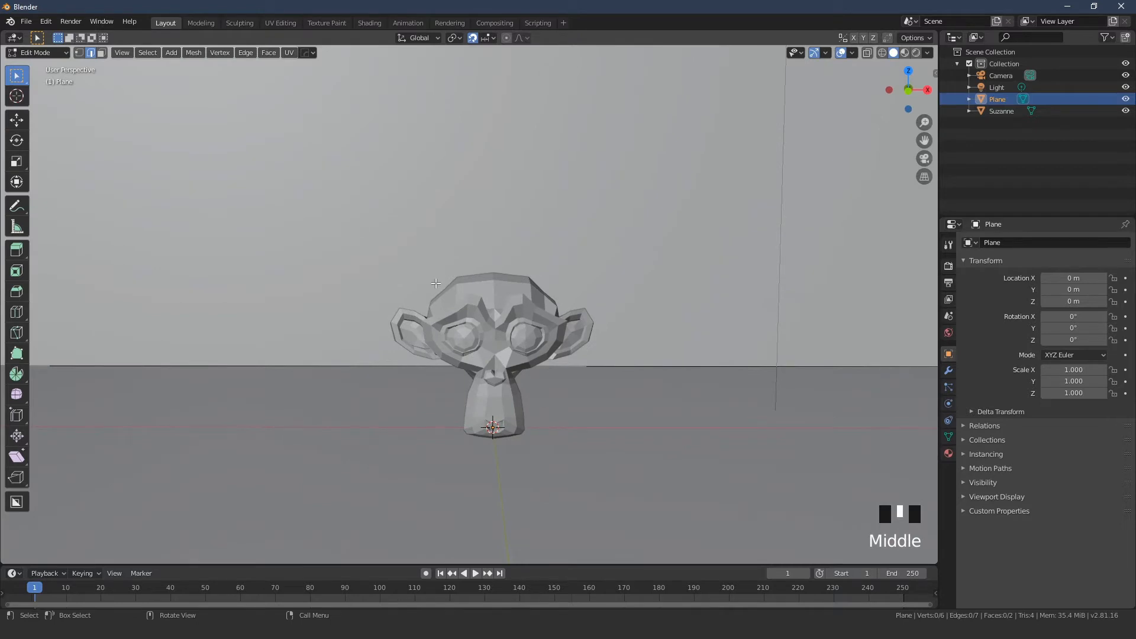
scroll(414, 158, "down", 3)
middle_click_drag(343, 260, 546, 354)
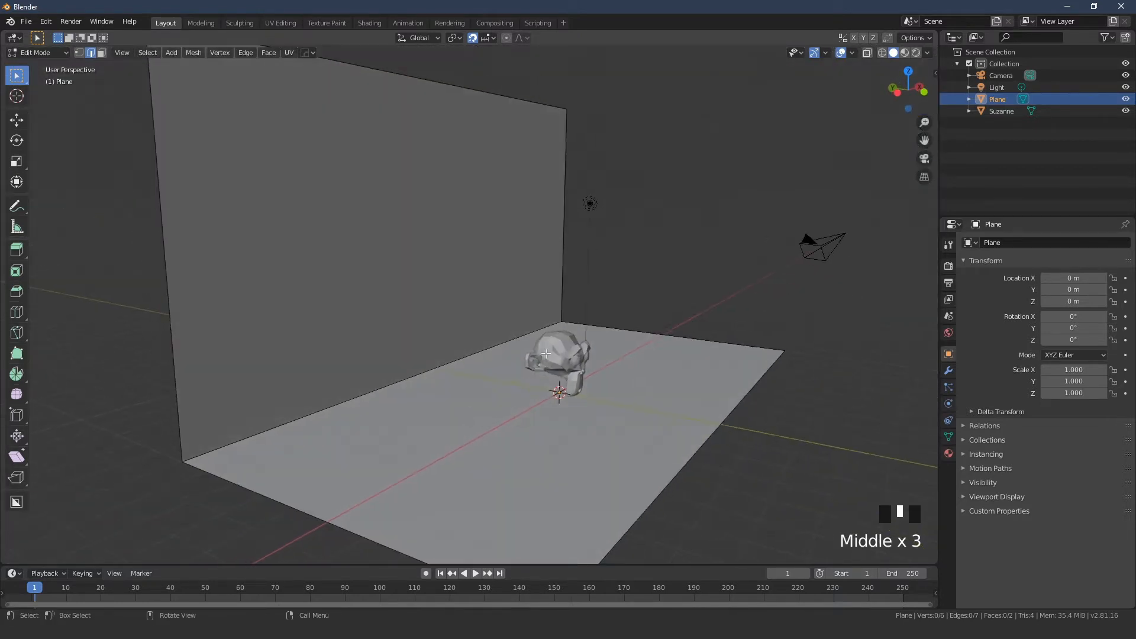
key("F6")
middle_click_drag(418, 401, 477, 403)
Bevel the edge between the floor and back wall with a 5 m width and 20 segments.
left_click(410, 382)
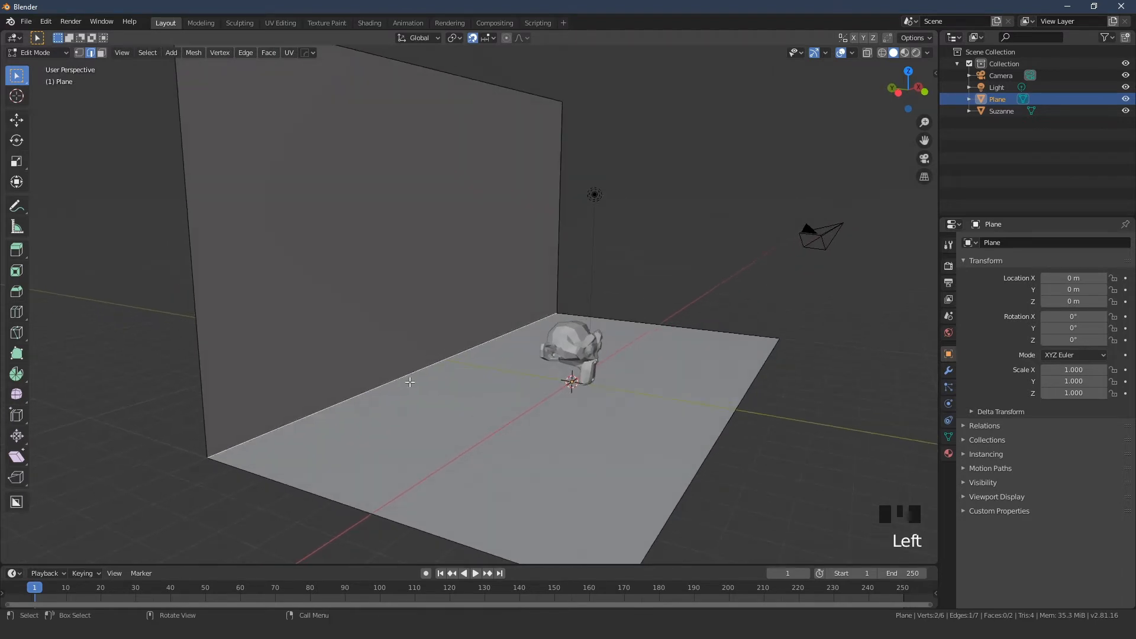
key("ctrl+b")
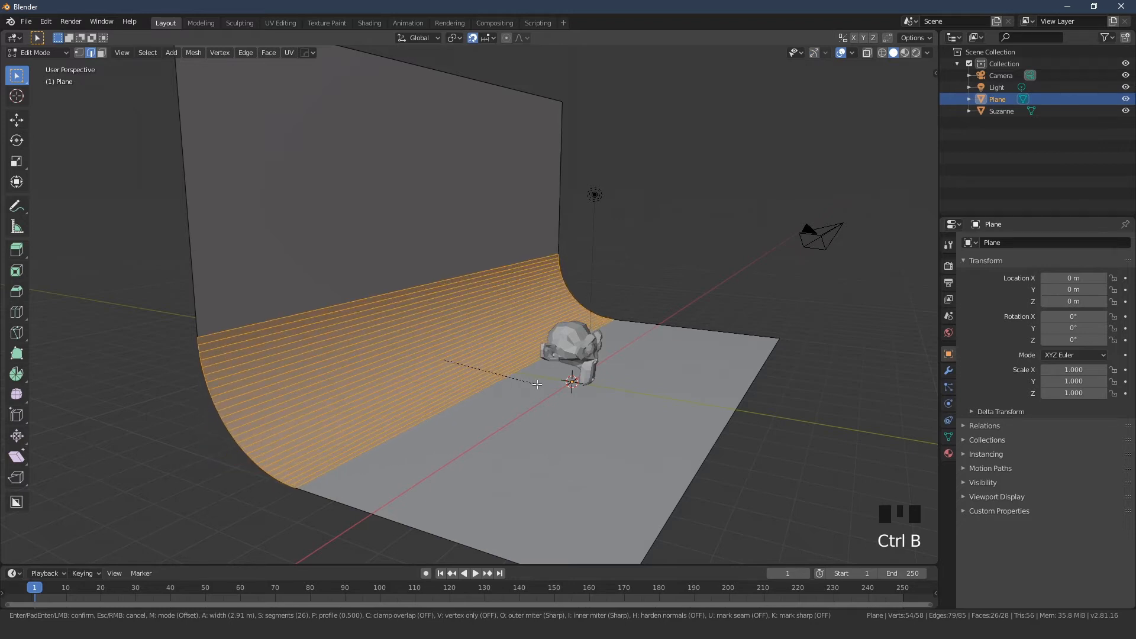
key("5")
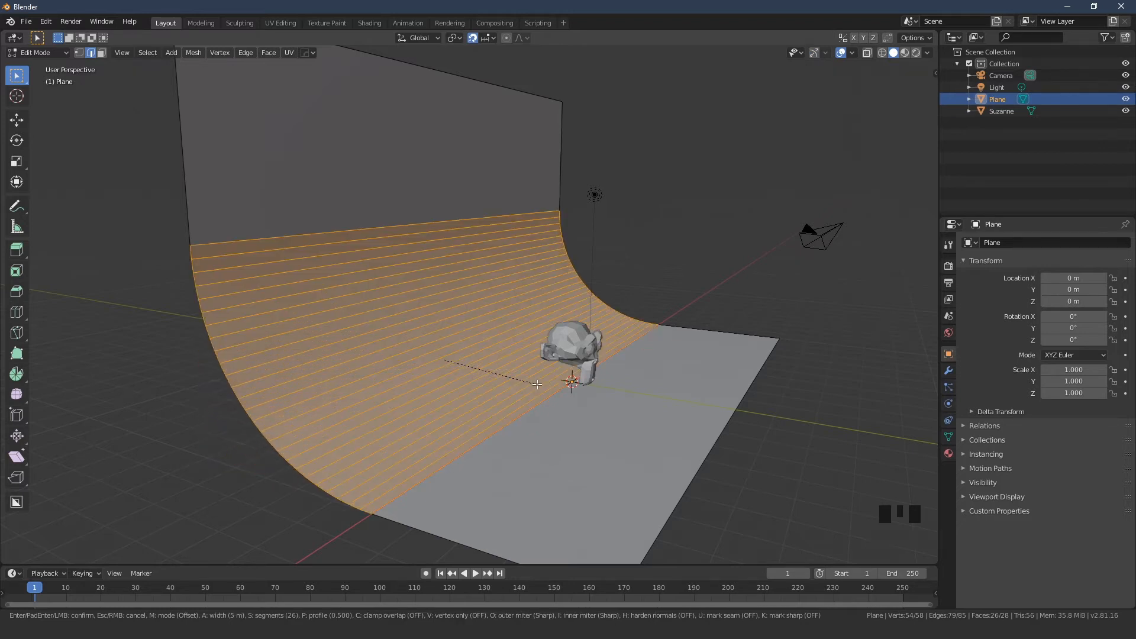
key("Return")
left_click(171, 394)
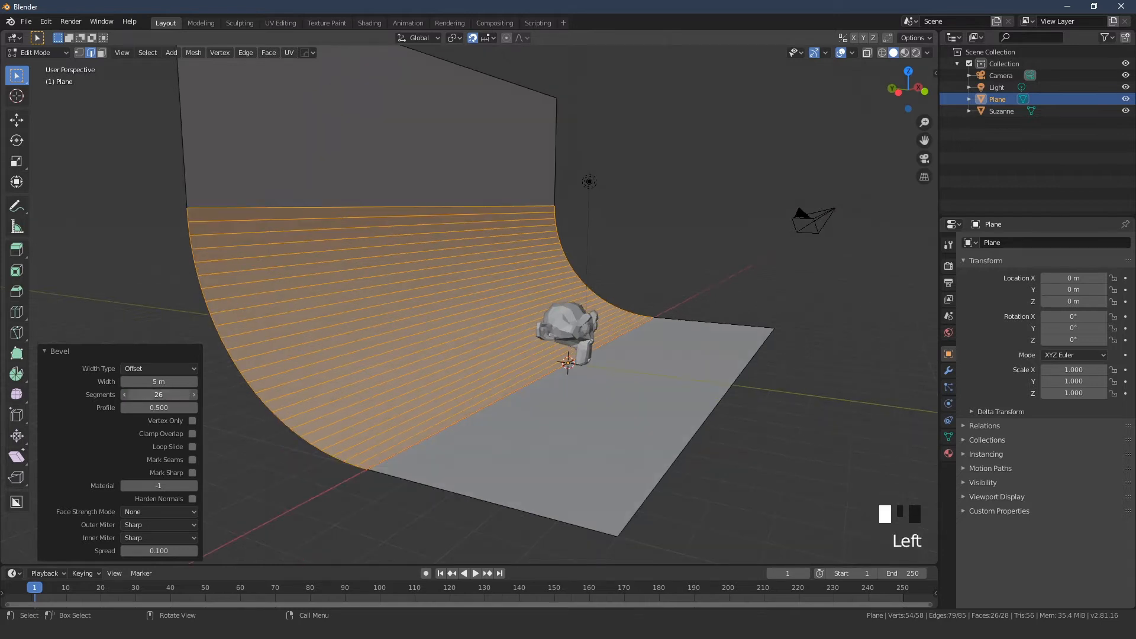
key("Return")
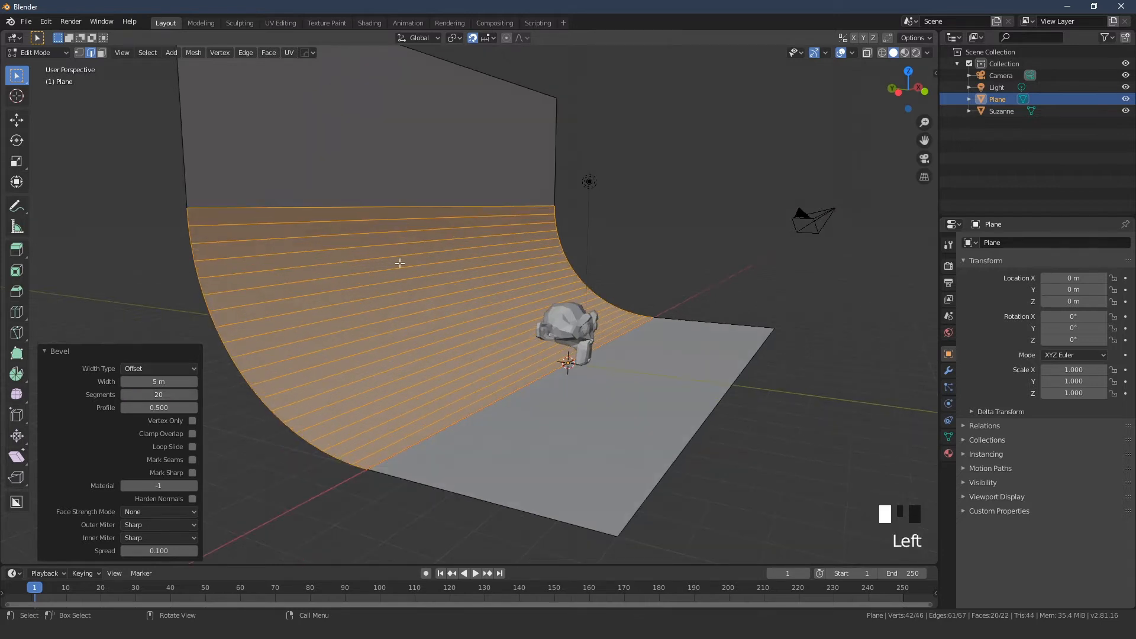
Return to Object Mode with smooth shading applied to the curved backdrop.
middle_click_drag(398, 261, 657, 415)
left_click(536, 332)
middle_click_drag(548, 397, 493, 339)
middle_click(550, 375)
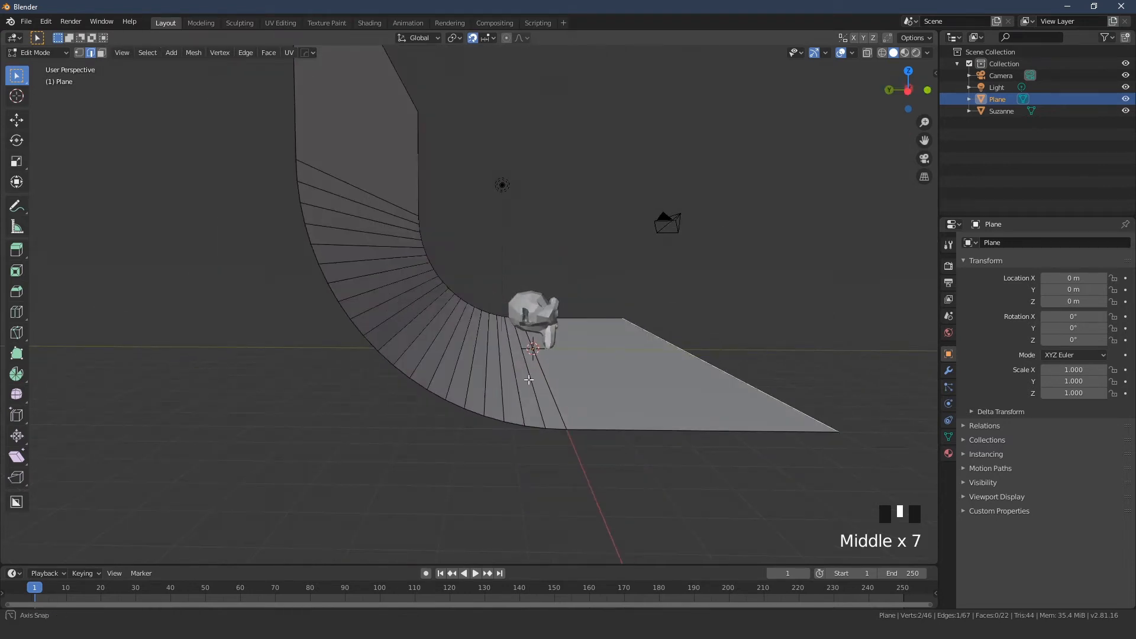
scroll(540, 380, "up", 1)
middle_click_drag(540, 380, 561, 380)
middle_click_drag(567, 441, 576, 417)
scroll(610, 425, "down", 1)
key("F5")
scroll(539, 352, "down", 2)
scroll(370, 268, "up", 3)
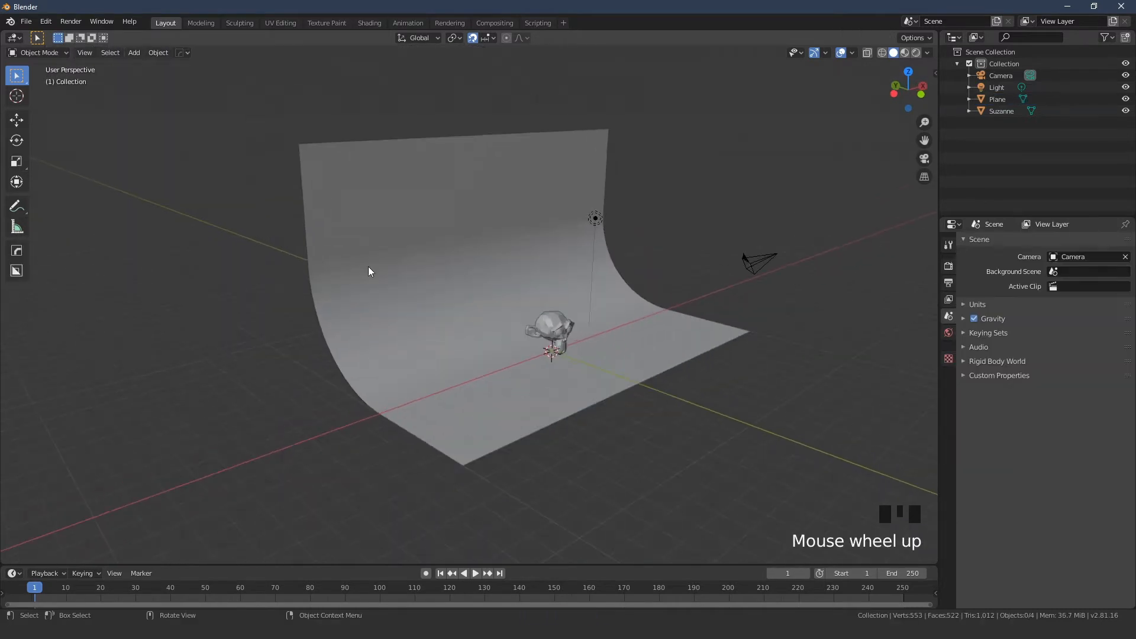
Add a second plane and move it -27 m along the X axis, away from the curved backdrop.
middle_click_drag(497, 352, 400, 244, "shift")
scroll(439, 349, "down", 3)
key("F5")
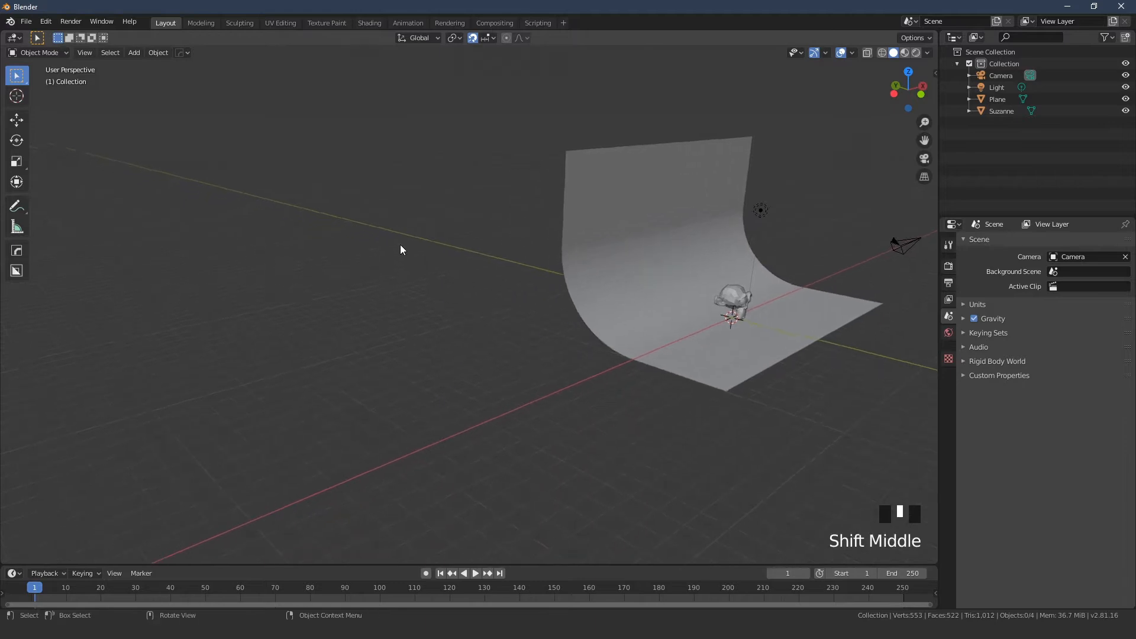
left_click(135, 53)
mouse_move(204, 70)
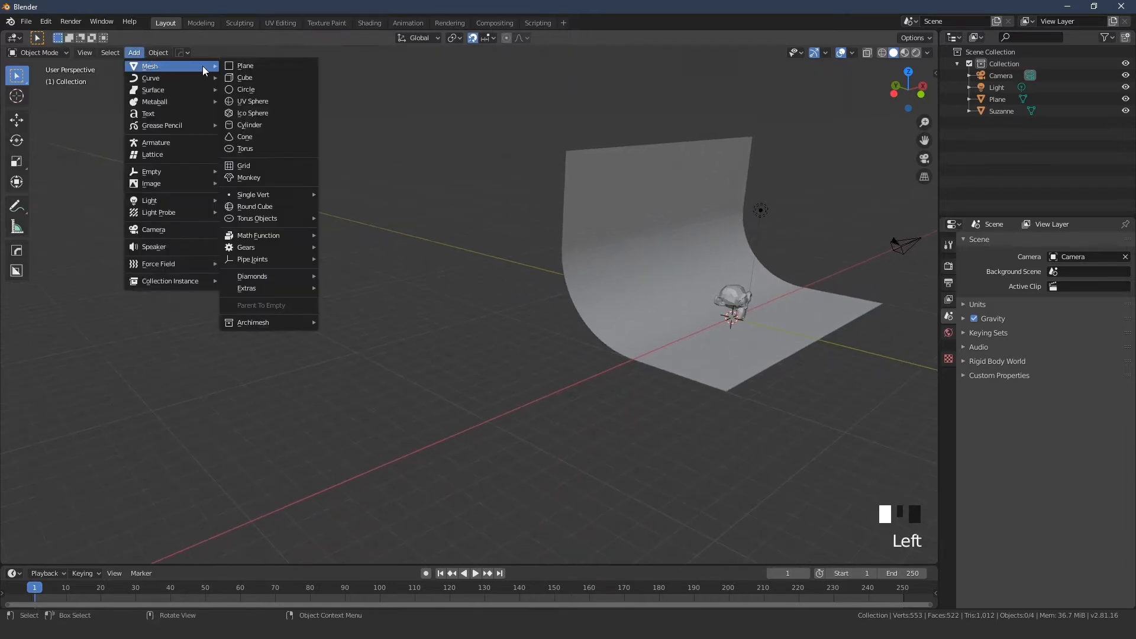
left_click(245, 66)
key("g")
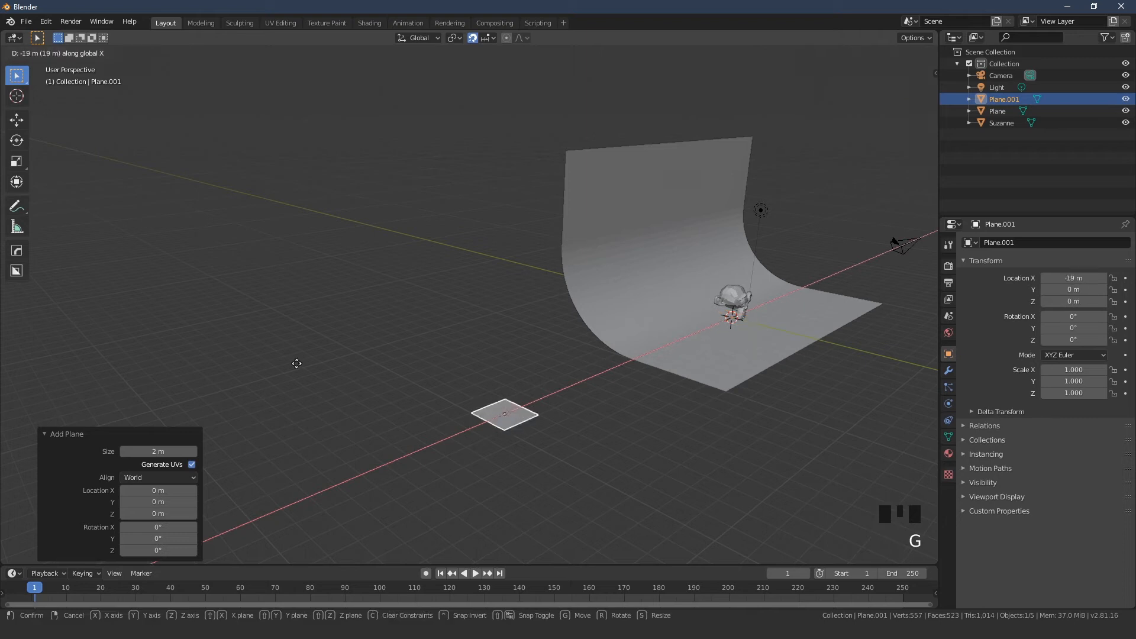
left_click(155, 371)
middle_click_drag(154, 370, 422, 297, "shift")
scroll(541, 325, "down", 2)
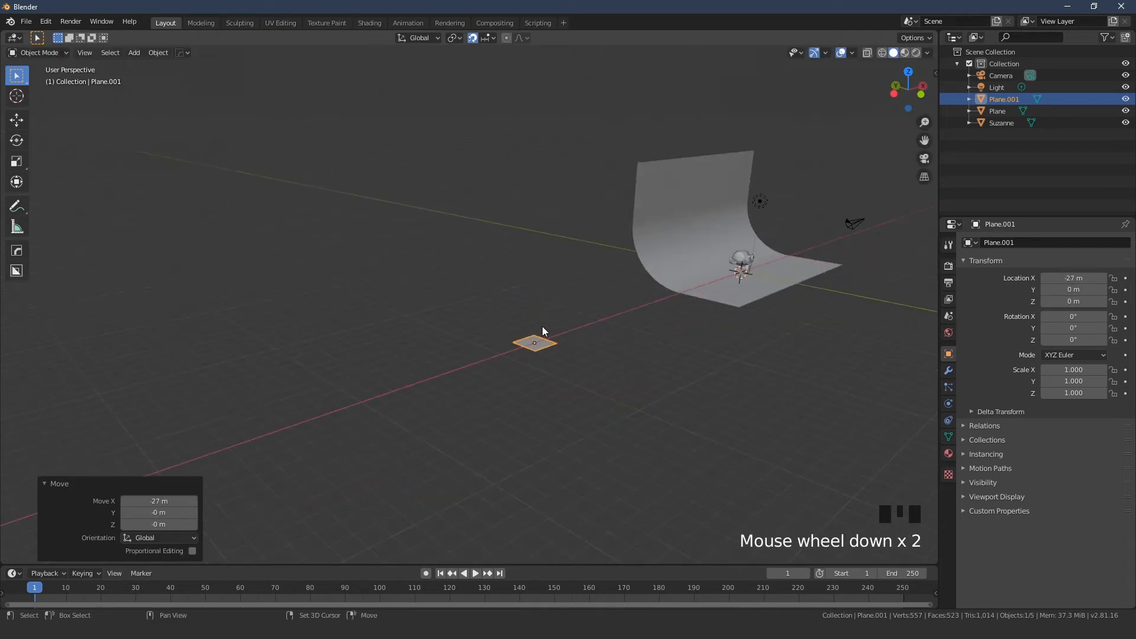
Scale the second plane by 10 along X and by 5 along Y.
scroll(543, 331, "up", 2)
middle_click_drag(629, 299, 474, 393)
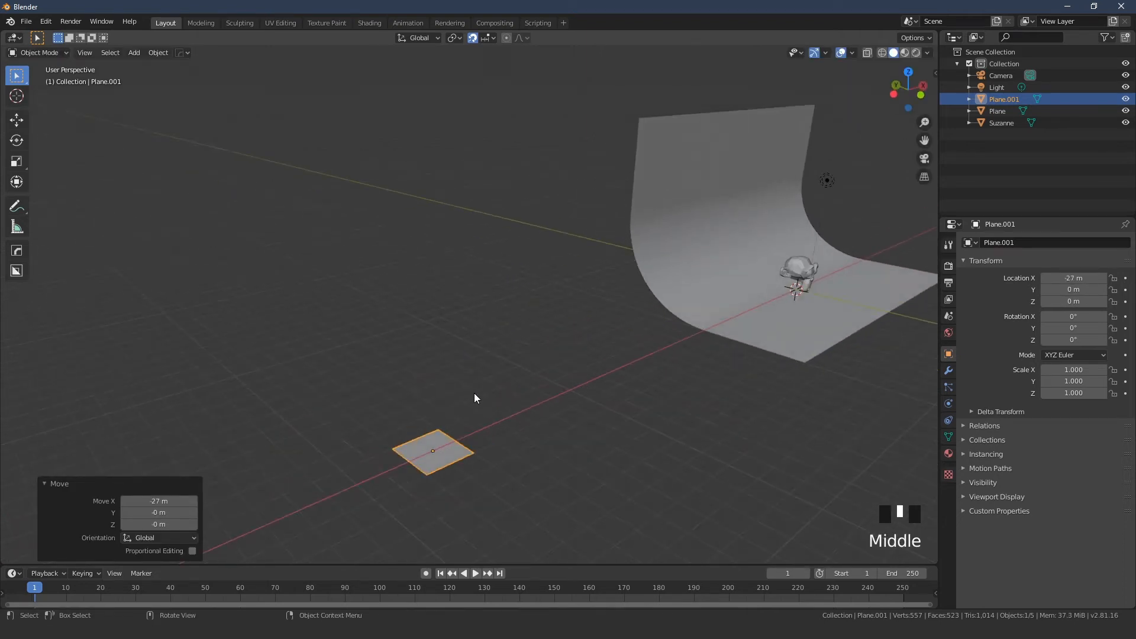
middle_click_drag(509, 334, 379, 264, "shift")
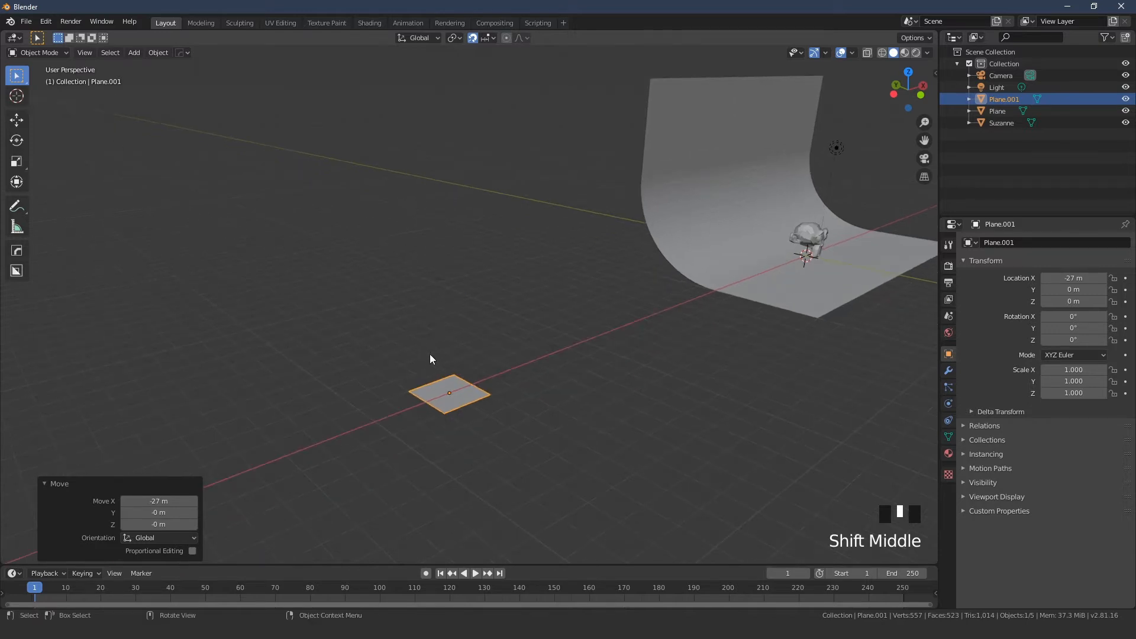
key("s")
key("x")
key("1")
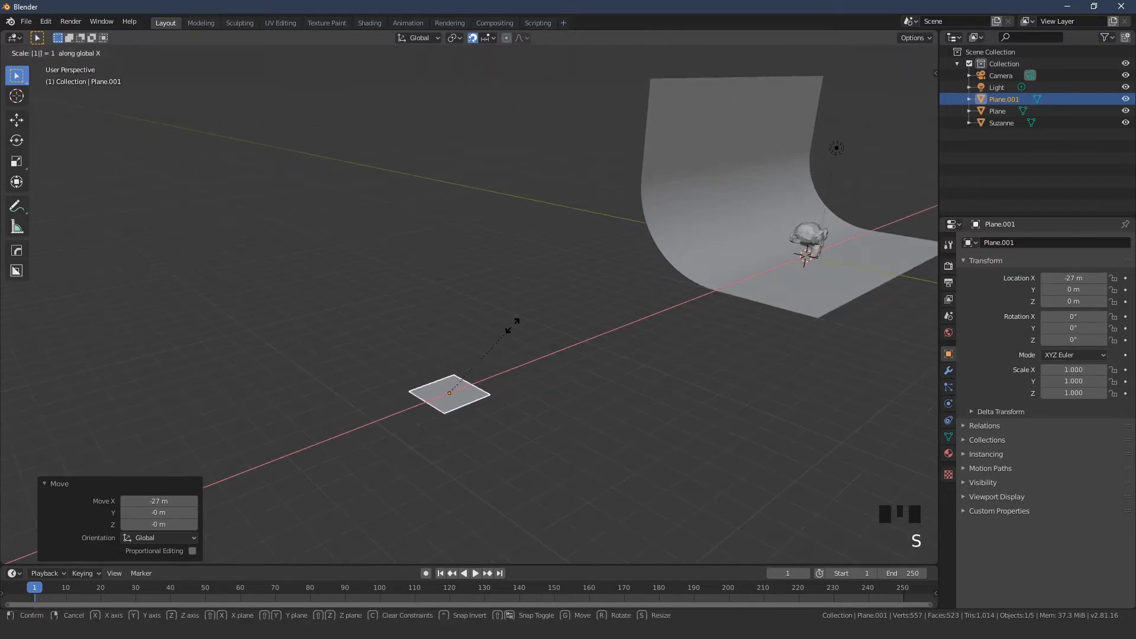
key("0")
key("Return")
key("s")
key("y")
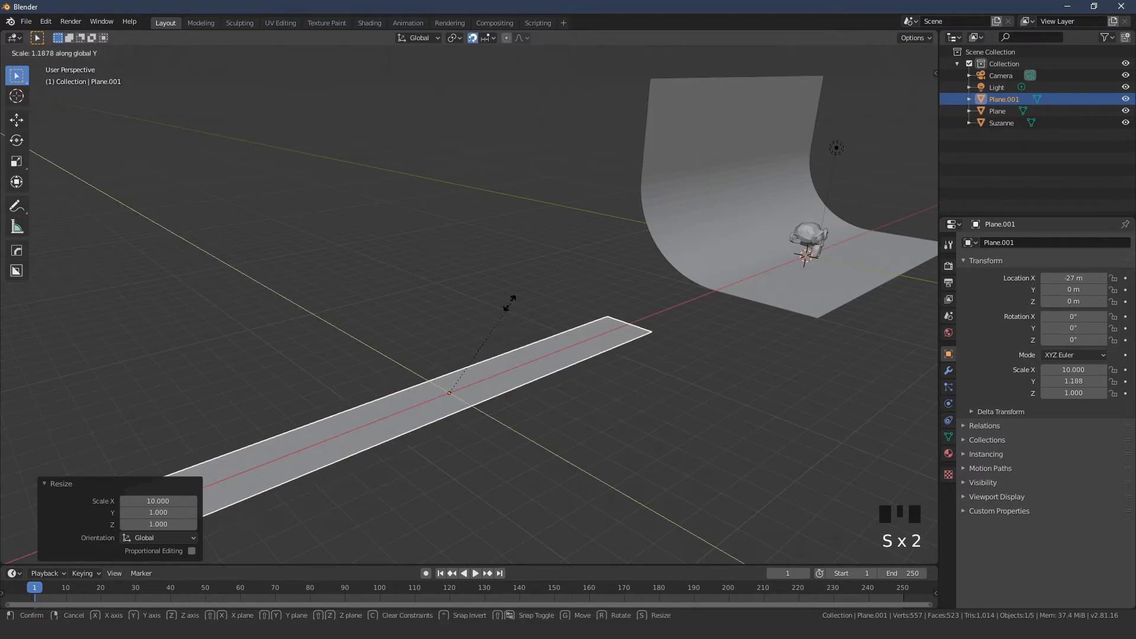
key("5")
key("Return")
In Edit Mode, extrude the second plane's long rear edge 10 m up along Z to form a back wall.
middle_click_drag(492, 289, 438, 335)
key("Tab")
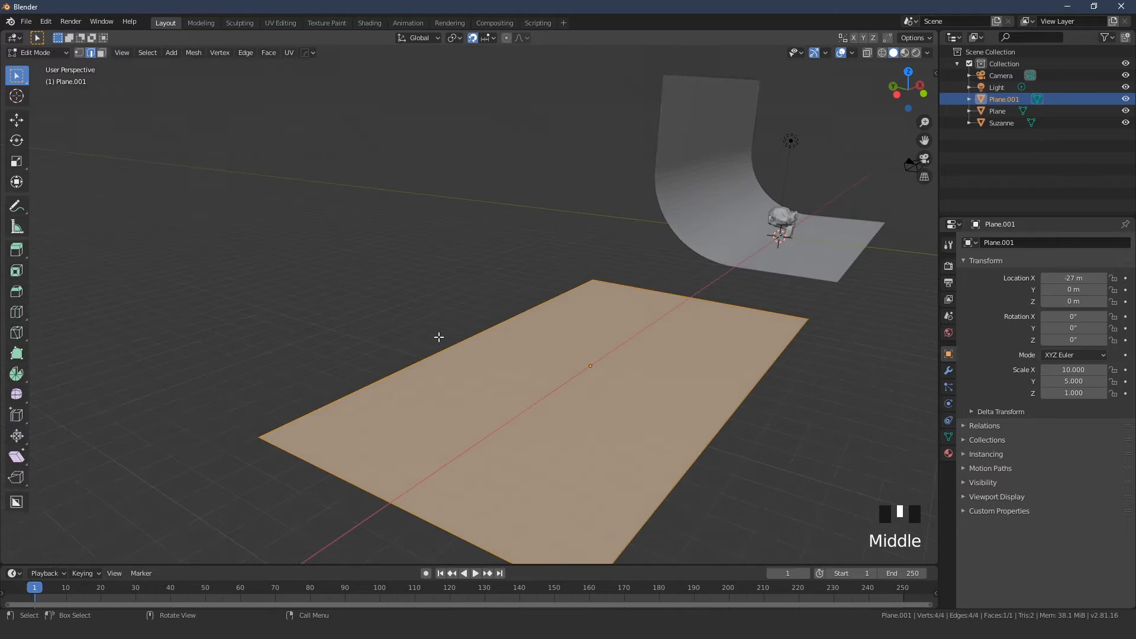
left_click(407, 325)
left_click(431, 355)
key("e")
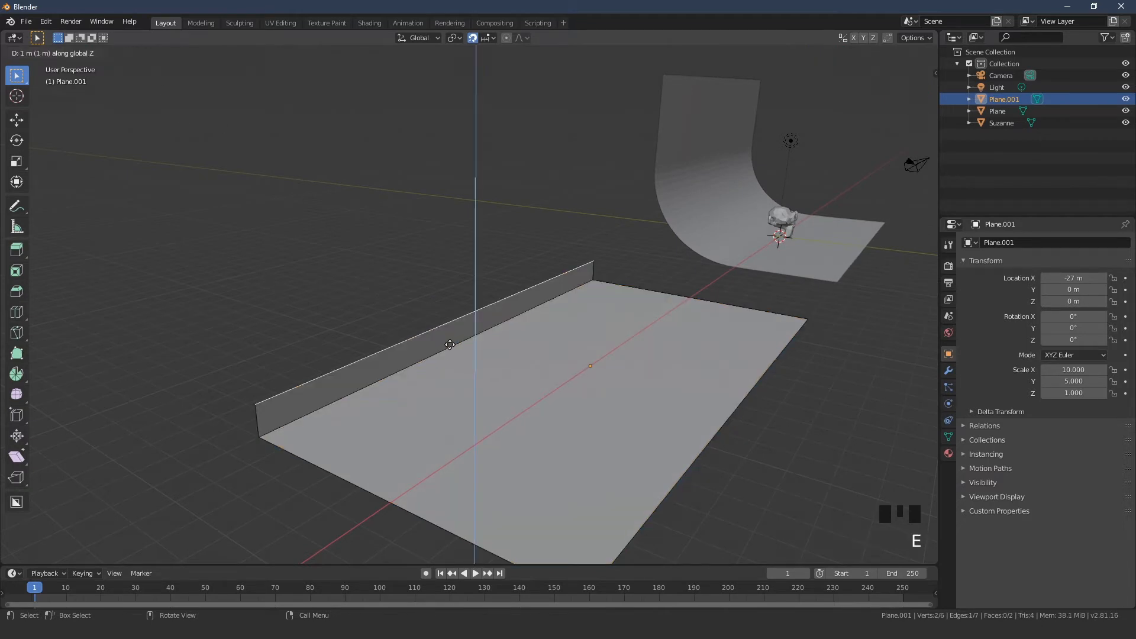
key("1")
key("0")
key("Return")
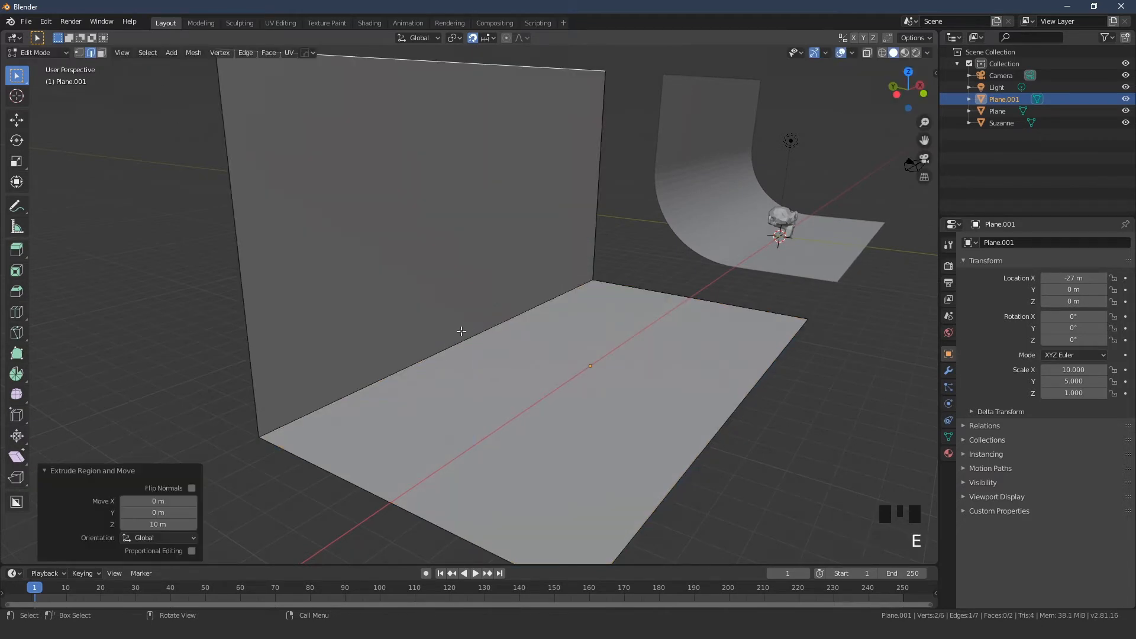
Bevel the edge between the second plane's floor and wall with a 5 m width and 20 segments, without applying the object's scale.
left_click(449, 346)
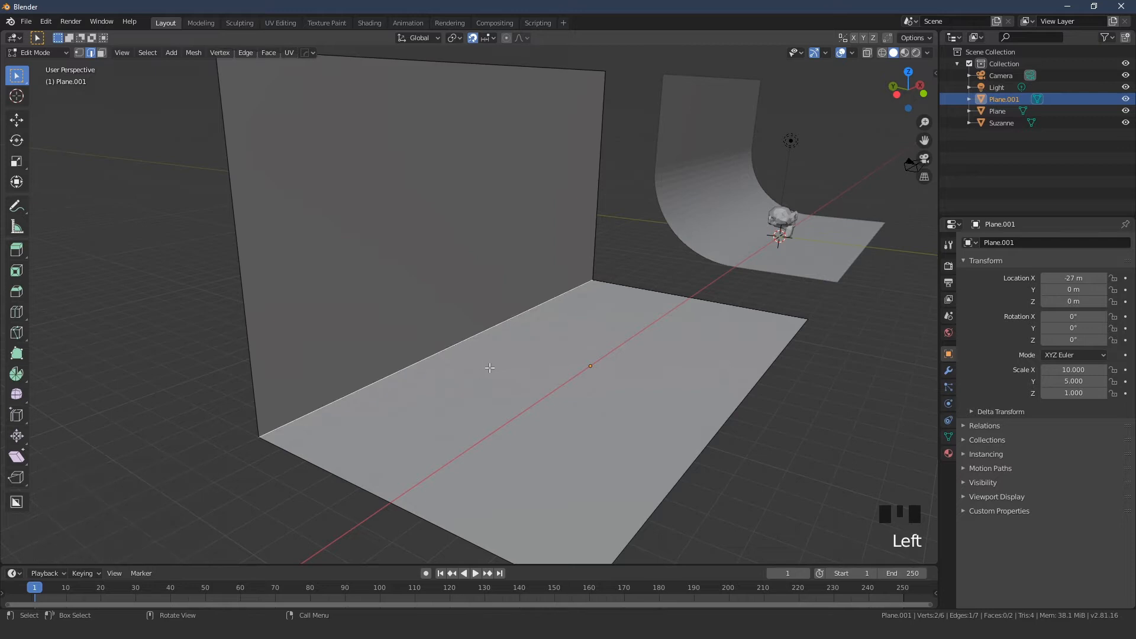
key("ctrl+b")
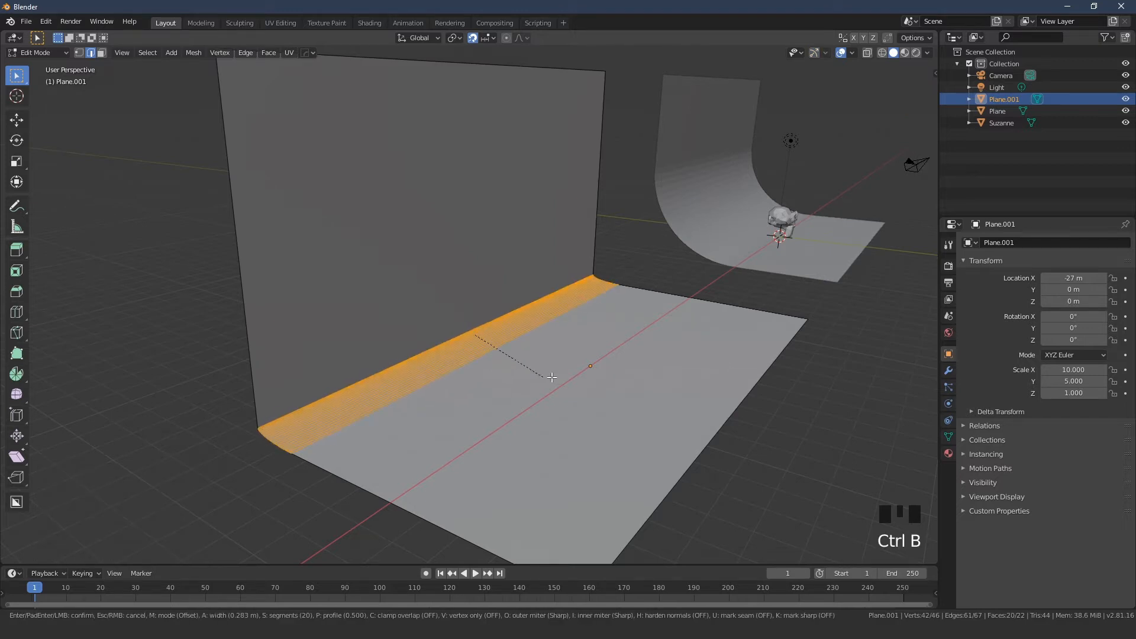
scroll(545, 372, "up", 19)
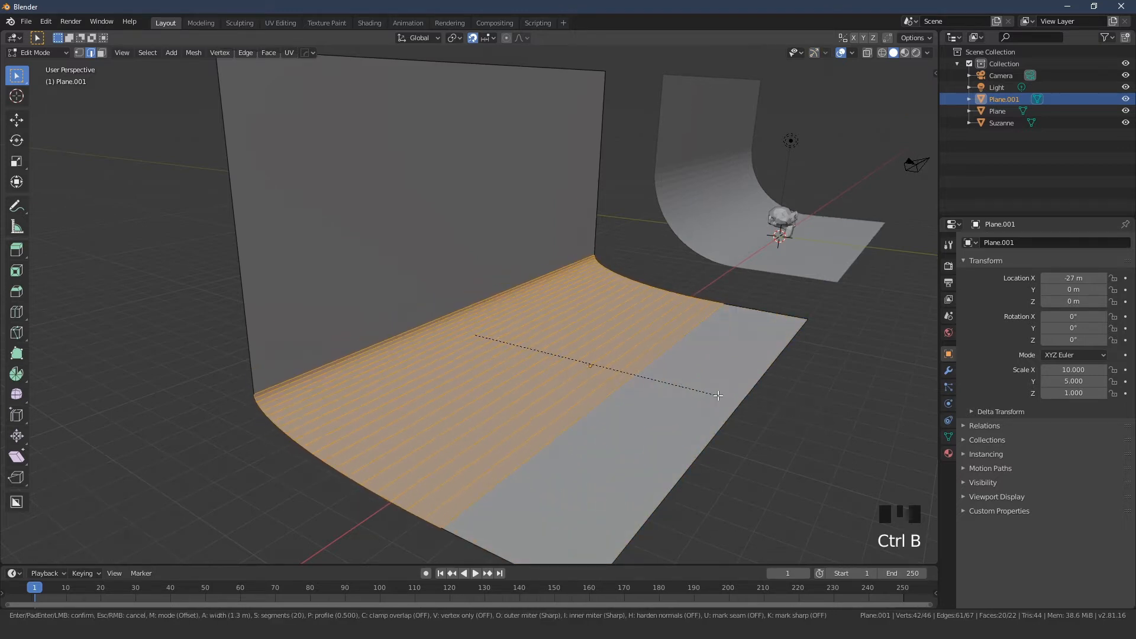
left_click(529, 368)
scroll(529, 368, "down", 2)
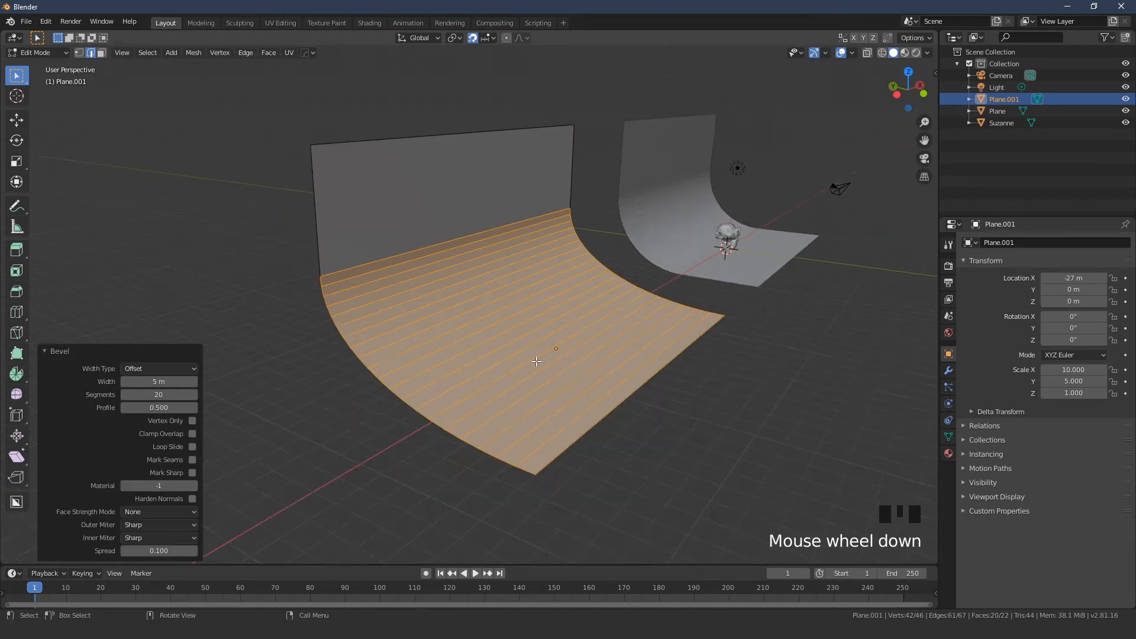
key("F5")
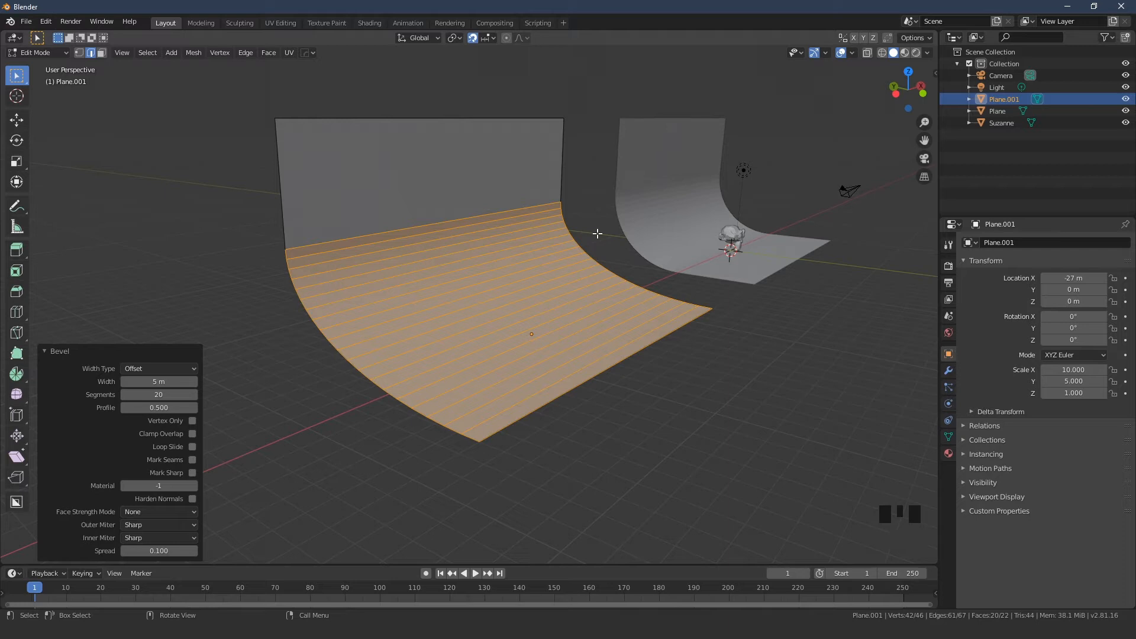
key("F6")
middle_click_drag(412, 264, 422, 273)
middle_click_drag(421, 273, 474, 280)
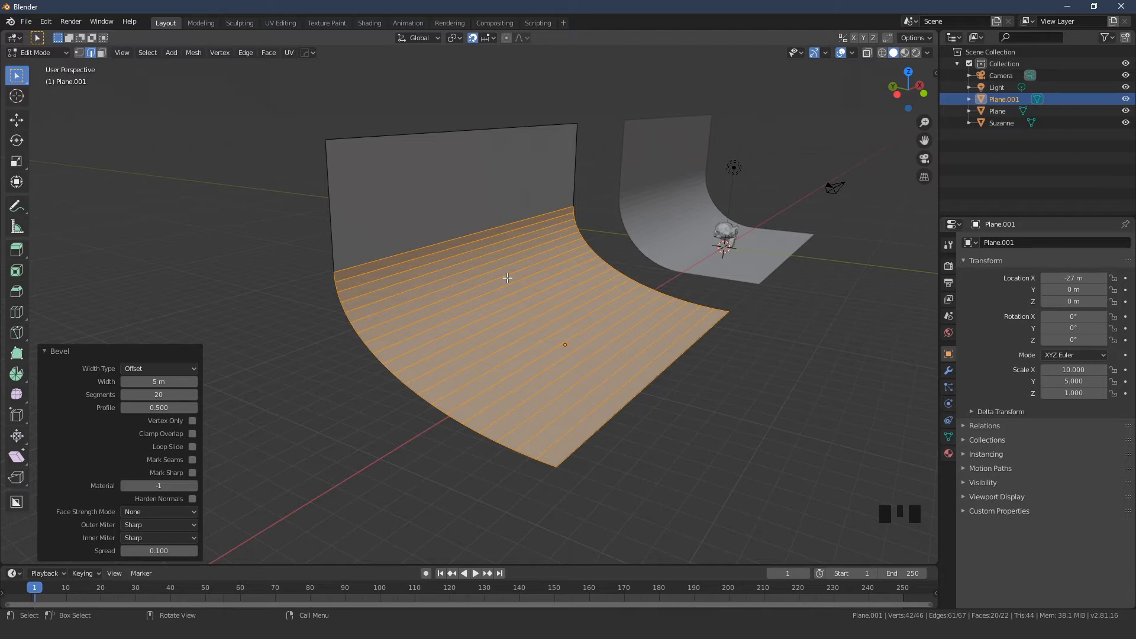
middle_click_drag(508, 285, 520, 300)
Undo the bevel on the second plane and apply all transforms to the object in Object Mode.
key("ctrl+z")
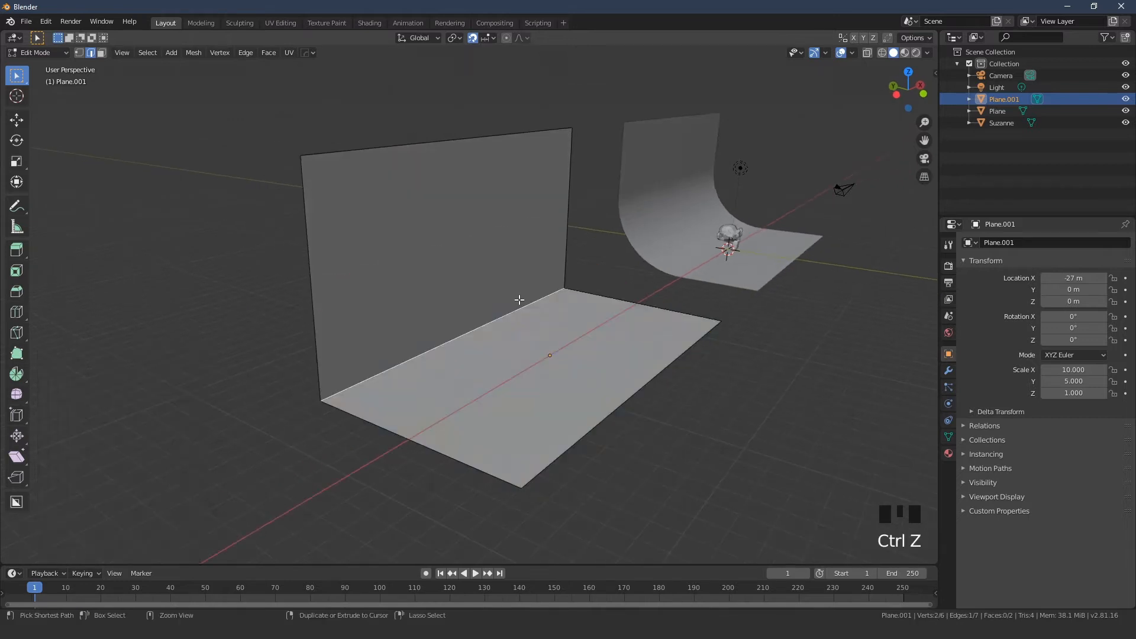
left_click(213, 274)
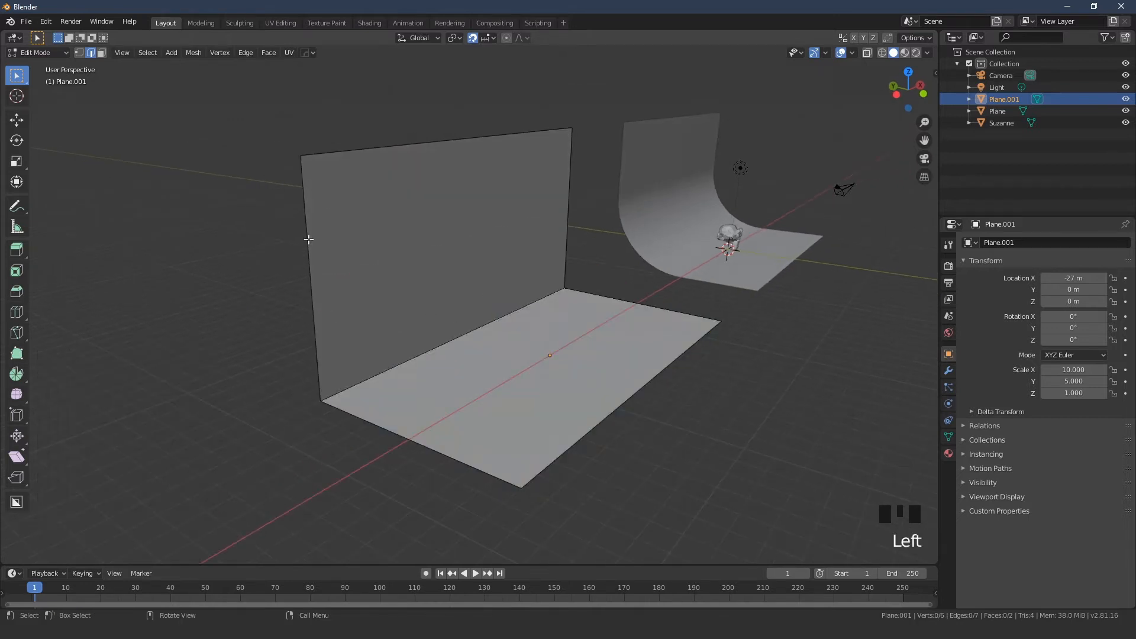
key("Tab")
left_click(268, 252)
left_click(368, 264)
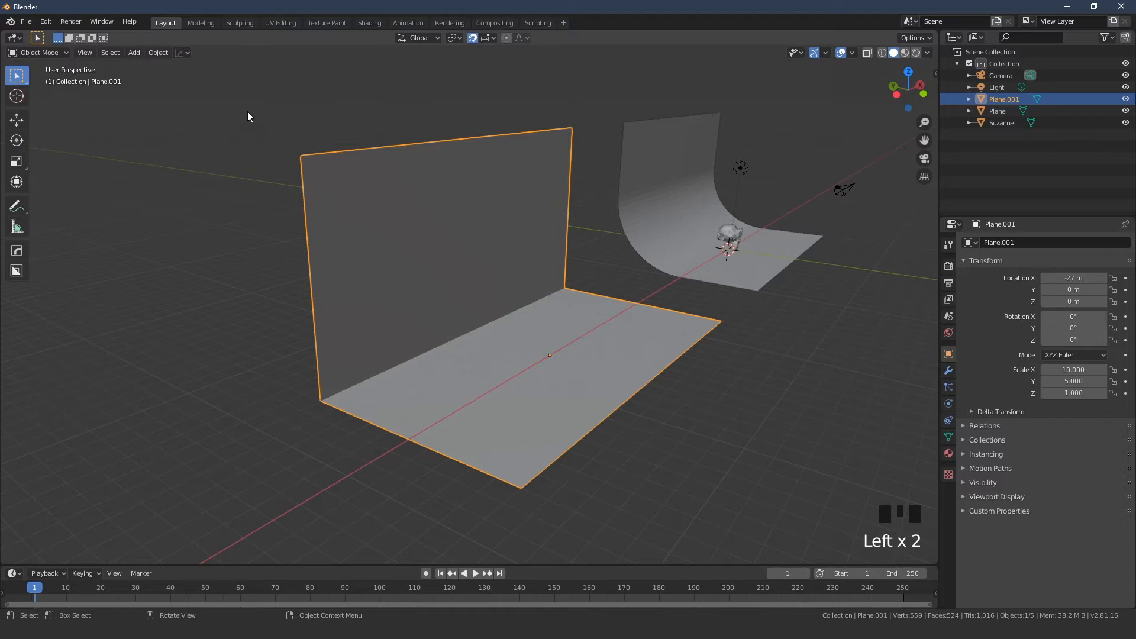
left_click(159, 53)
mouse_move(258, 114)
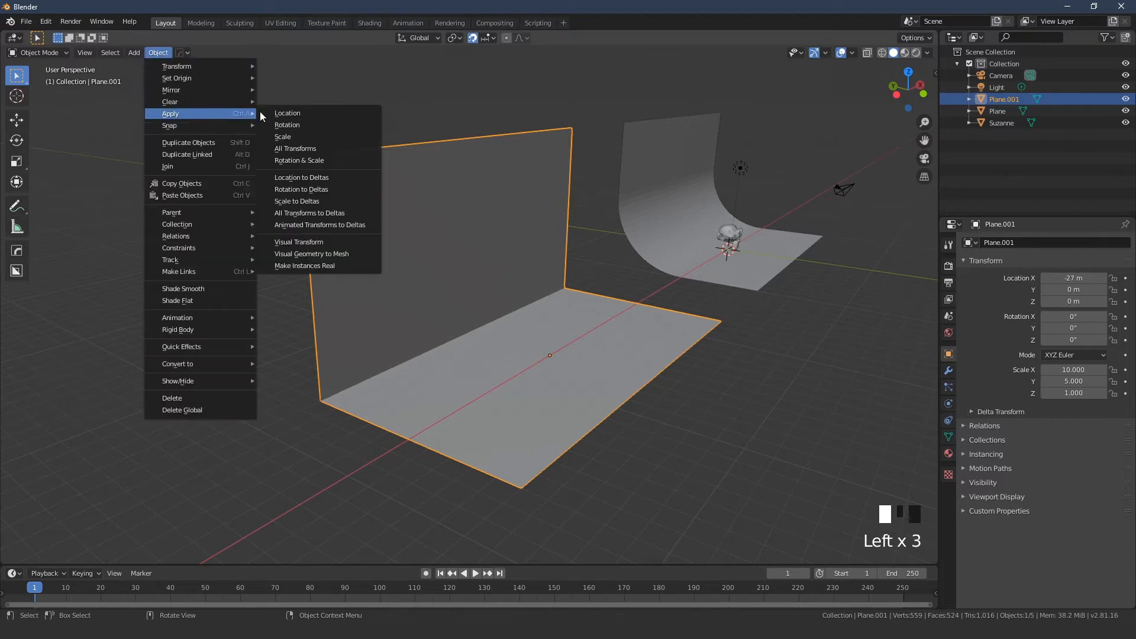
left_click(300, 147)
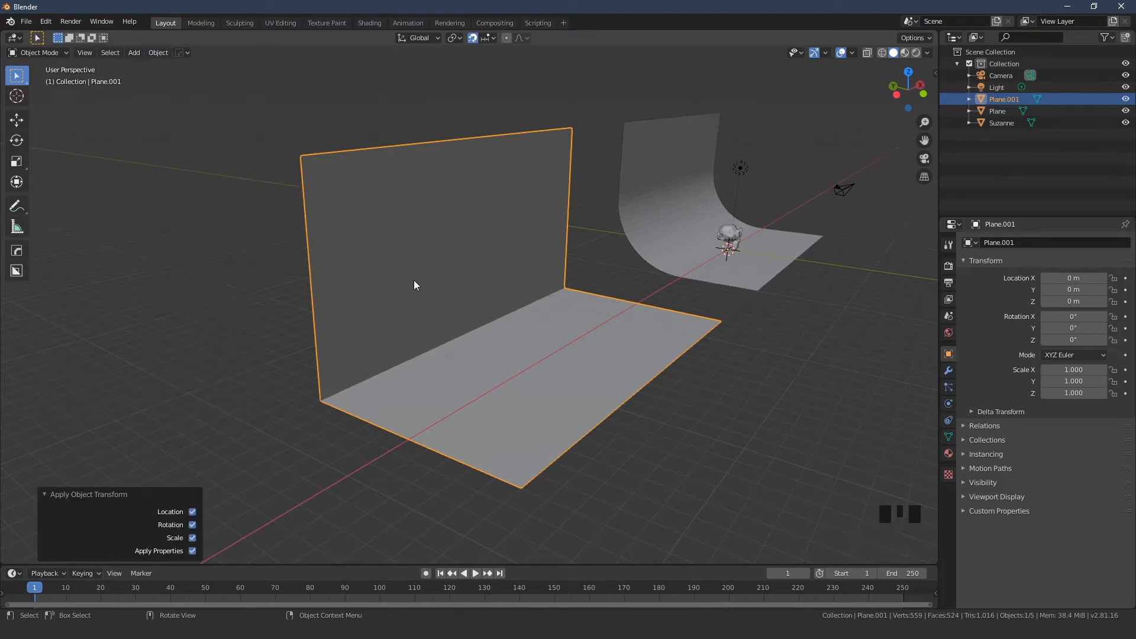
left_click(260, 303)
left_click(435, 322)
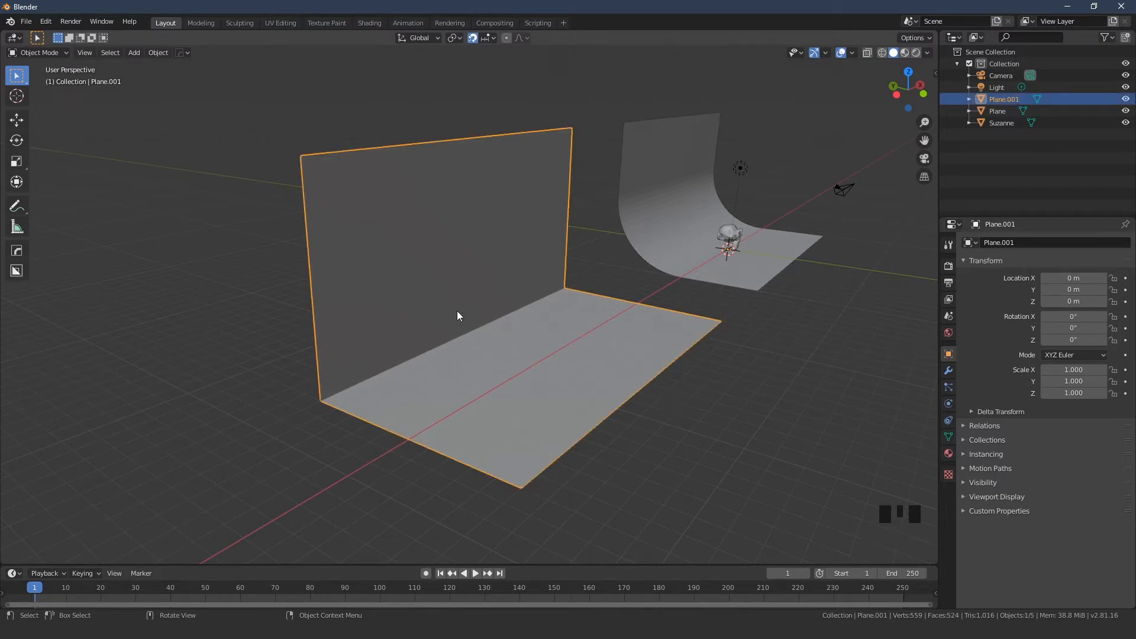
Bevel the second plane's floor-to-wall edge again, with its transforms applied, using a 5 m width and 20 segments.
key("F5")
key("Tab")
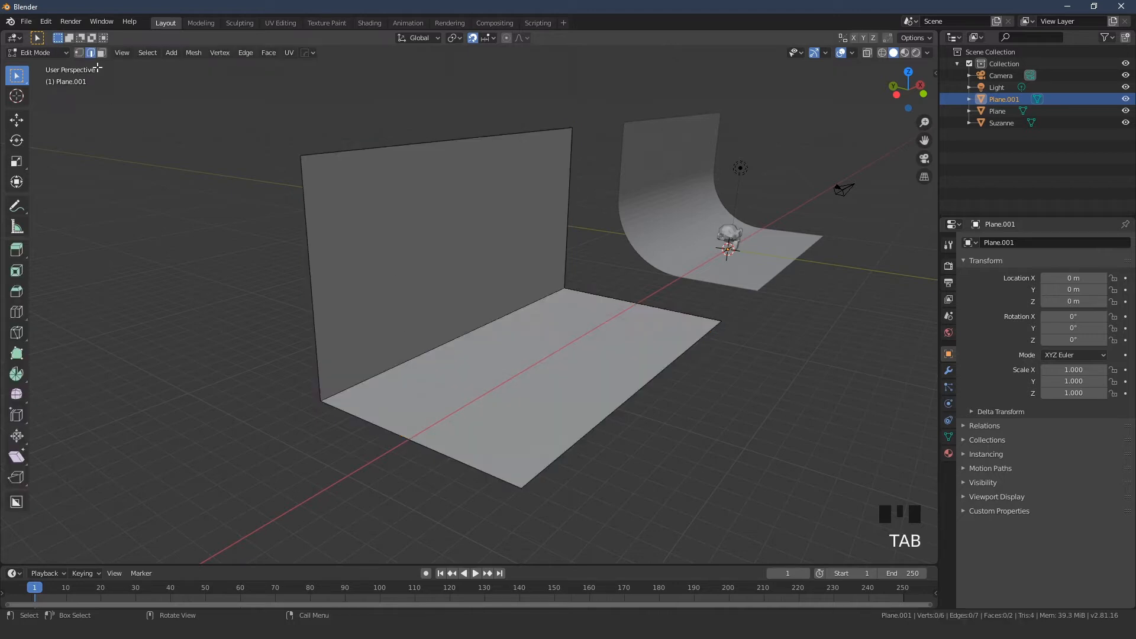
left_click(423, 354)
key("ctrl+b")
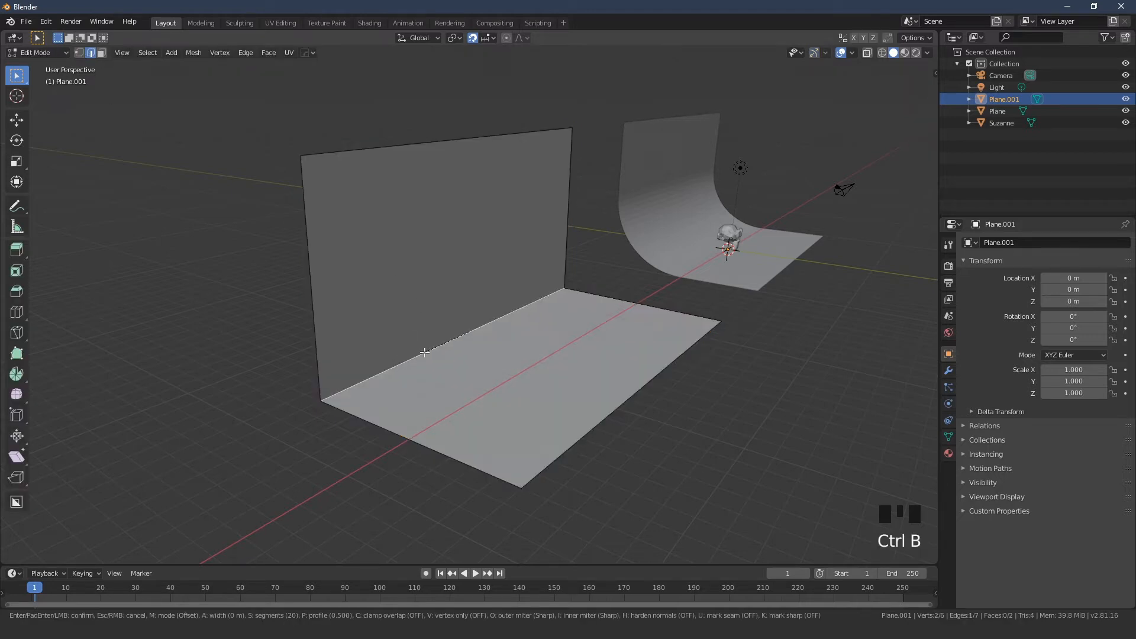
left_click(541, 330)
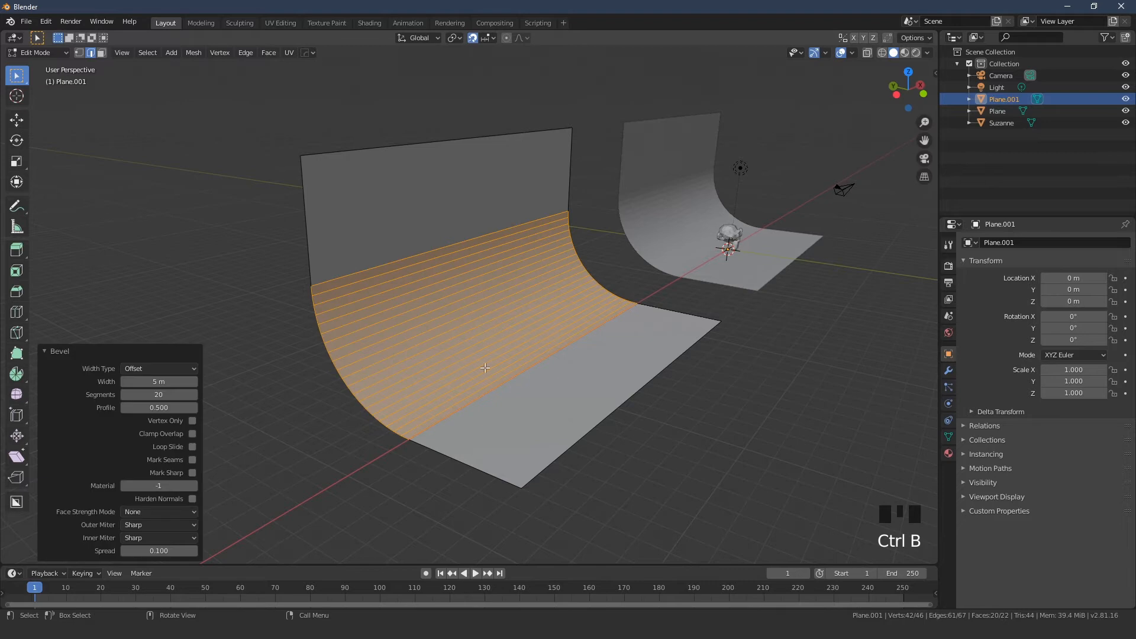
middle_click_drag(541, 330, 651, 394)
key("F5")
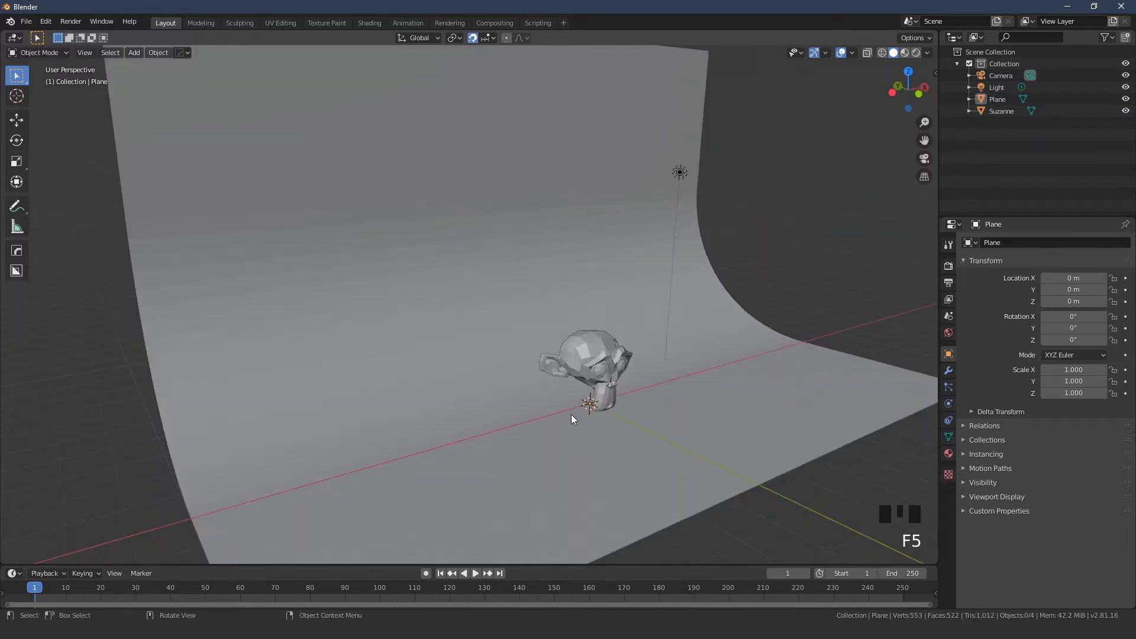
Apply smooth shading to the curved backdrop behind the monkey head.
middle_click_drag(394, 284, 447, 264)
left_click(481, 309)
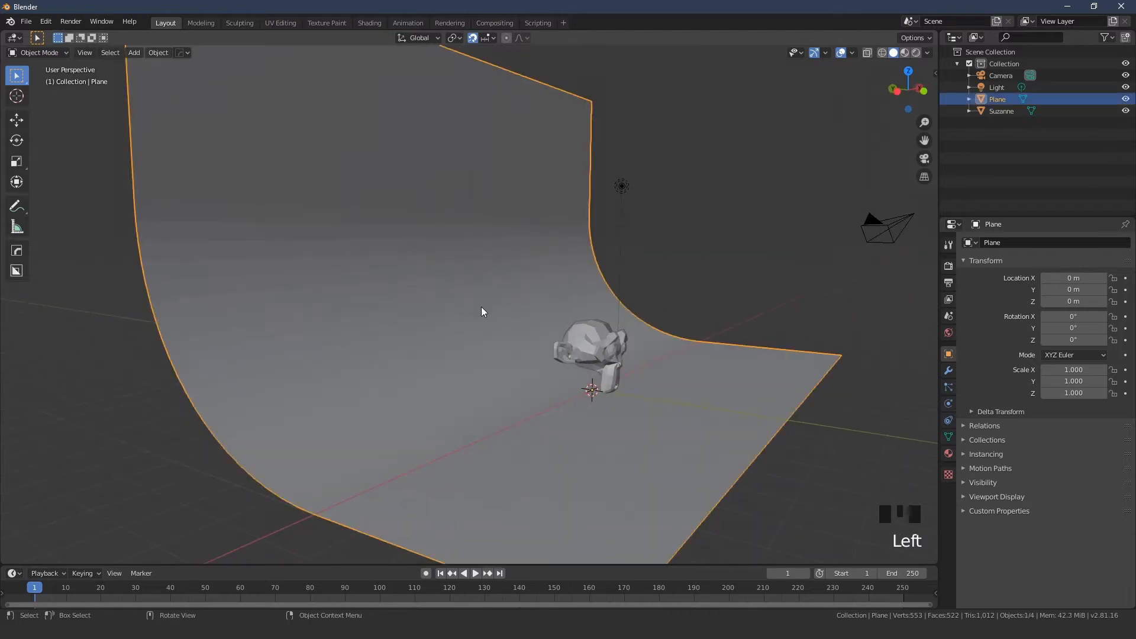
middle_click_drag(481, 307, 405, 296)
right_click(405, 296)
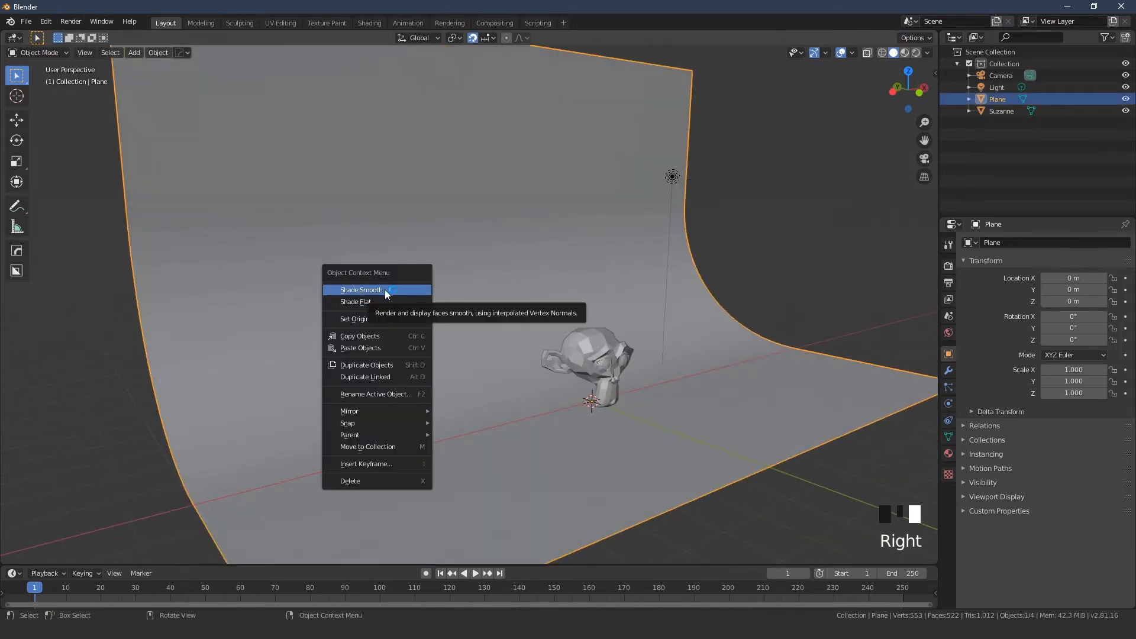
left_click(384, 290)
key("F5")
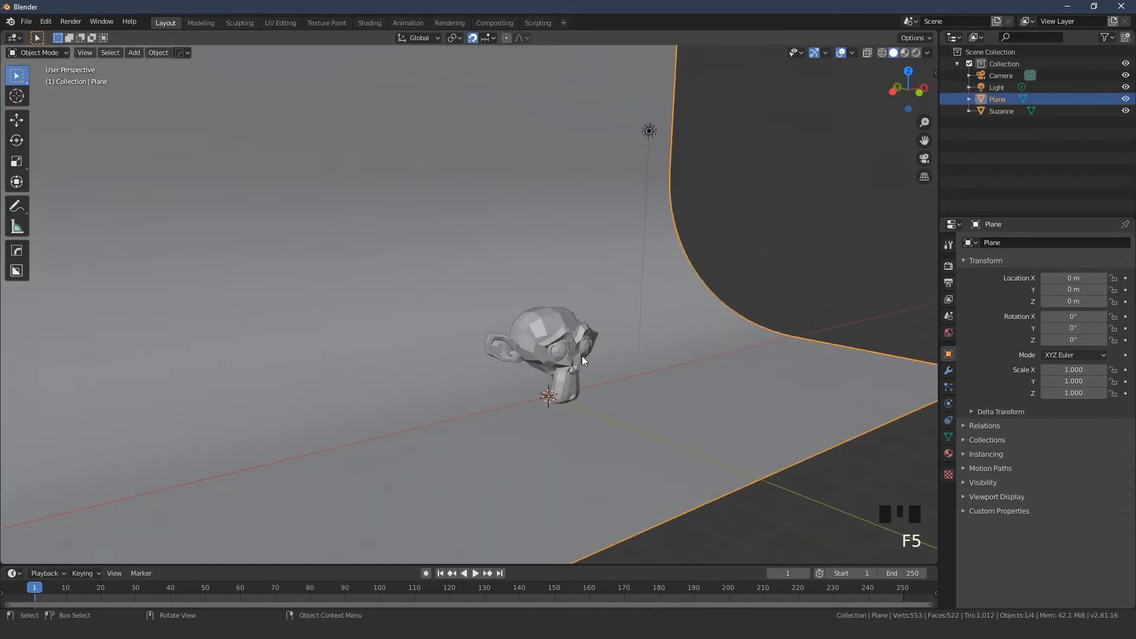
Add a Subdivision Surface modifier to the monkey head with 3 render and 2 viewport subdivisions.
scroll(639, 351, "up", 2)
middle_click_drag(640, 350, 546, 327, "shift")
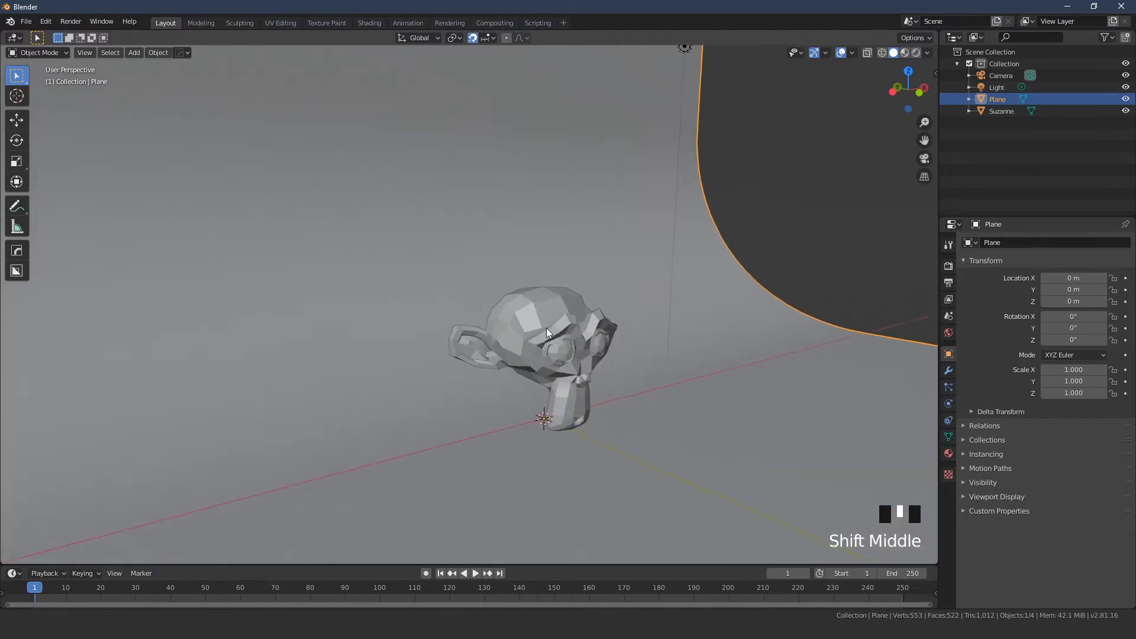
scroll(619, 356, "up", 2)
middle_click_drag(620, 356, 513, 317, "shift")
left_click(506, 321)
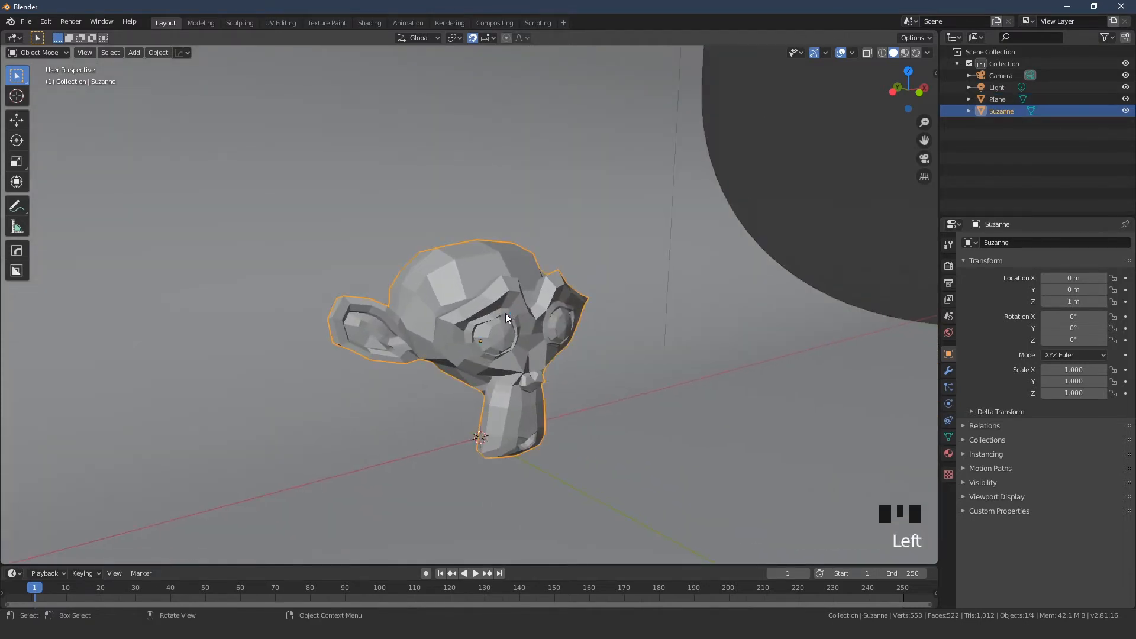
left_click(948, 370)
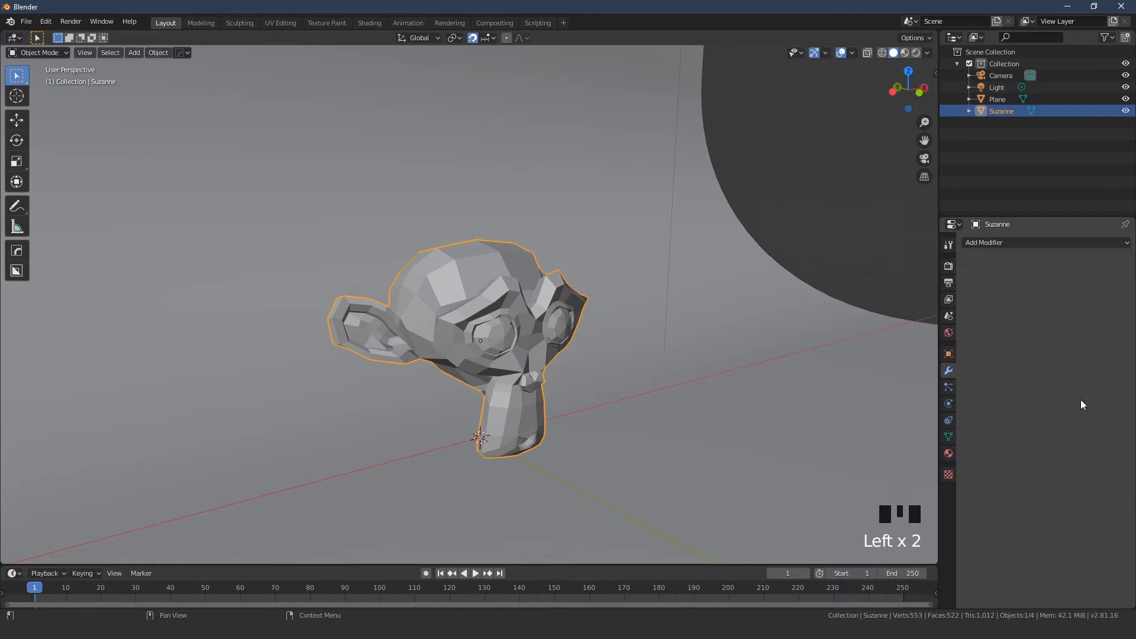
left_click(989, 244)
left_click(910, 438)
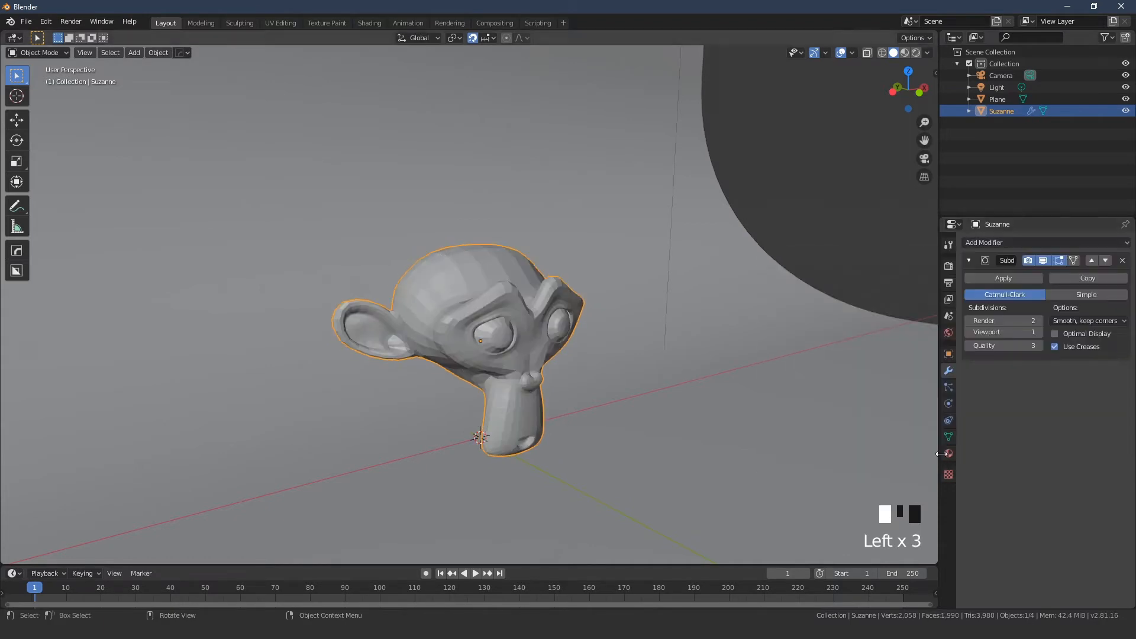
left_click(1041, 324)
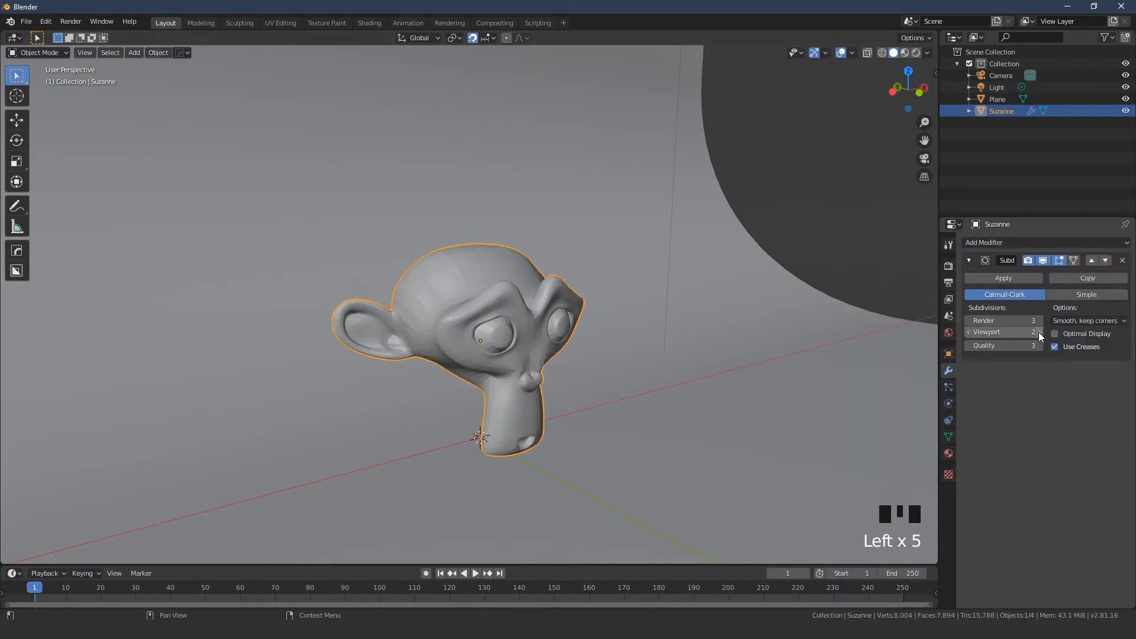
Set the viewport subdivision level of the monkey head's Subdivision Surface modifier to 3.
left_click(1039, 332)
middle_click_drag(573, 272, 502, 327)
scroll(518, 293, "up", 2)
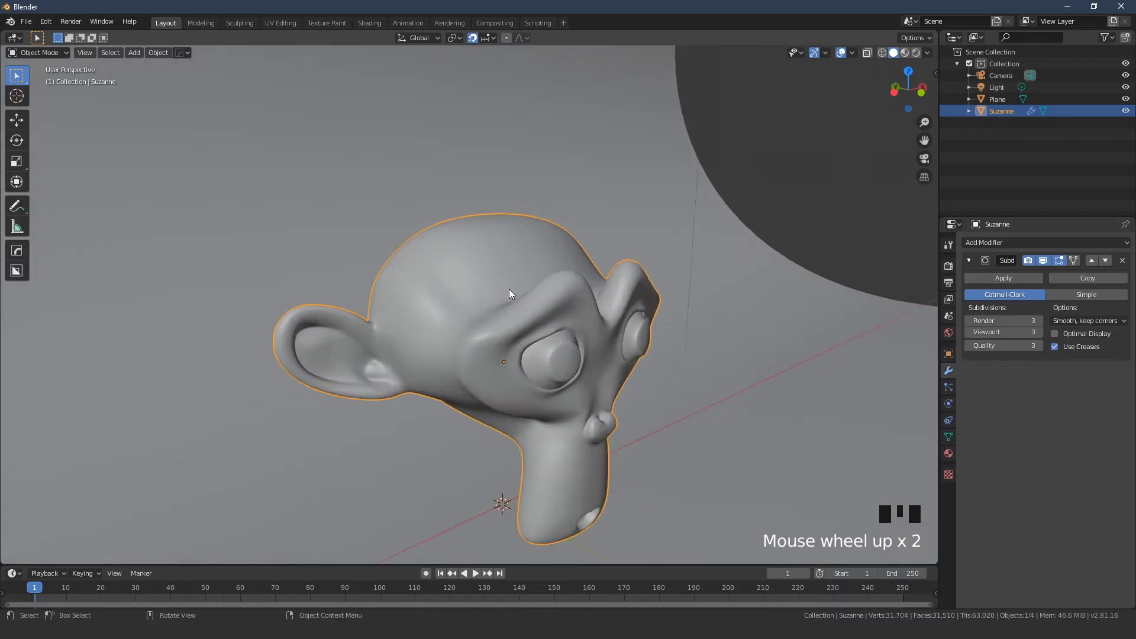
right_click(508, 287)
scroll(547, 334, "down", 3)
middle_click_drag(547, 333, 526, 356)
scroll(525, 357, "down", 1)
scroll(509, 307, "up", 3)
middle_click_drag(509, 307, 505, 385)
scroll(497, 361, "down", 3)
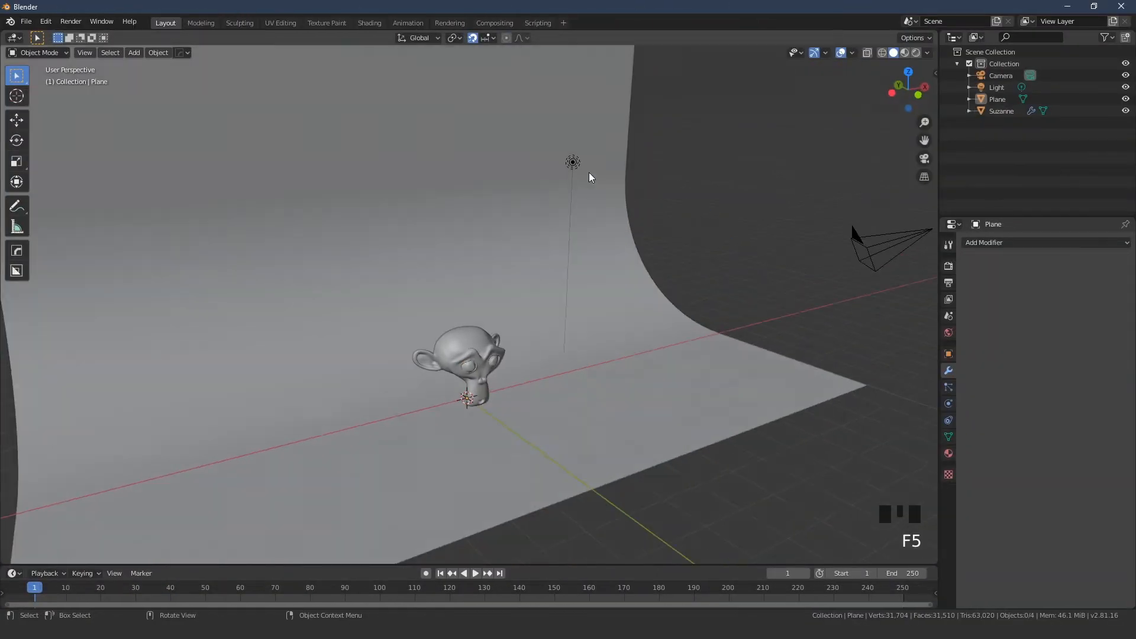
Delete the default light above the monkey head.
left_click(575, 163)
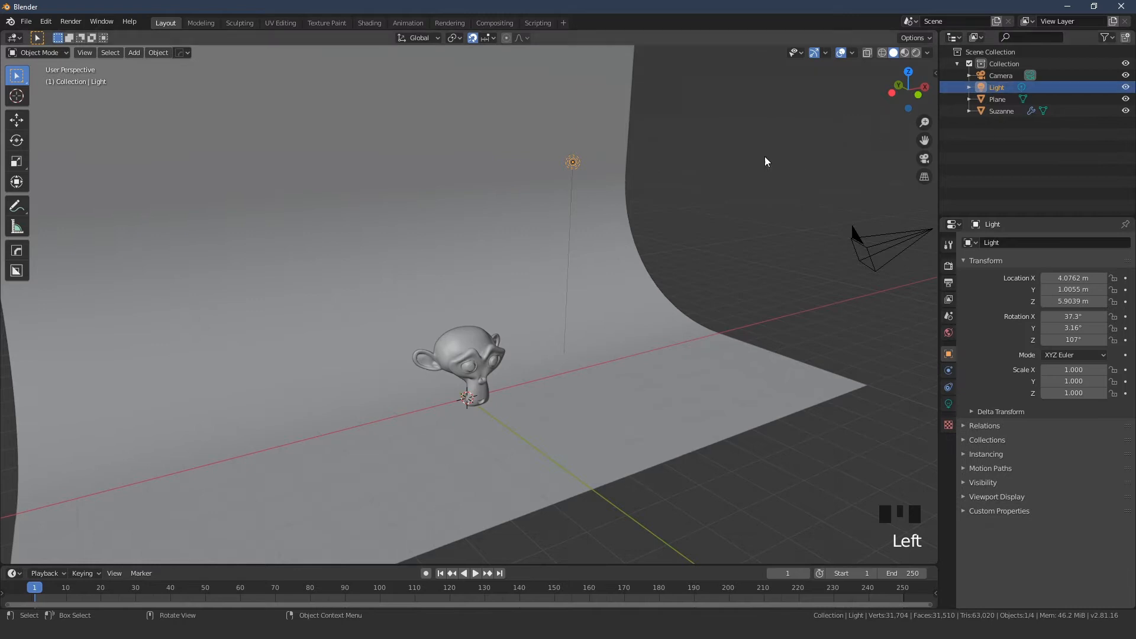
key("x")
left_click(587, 219)
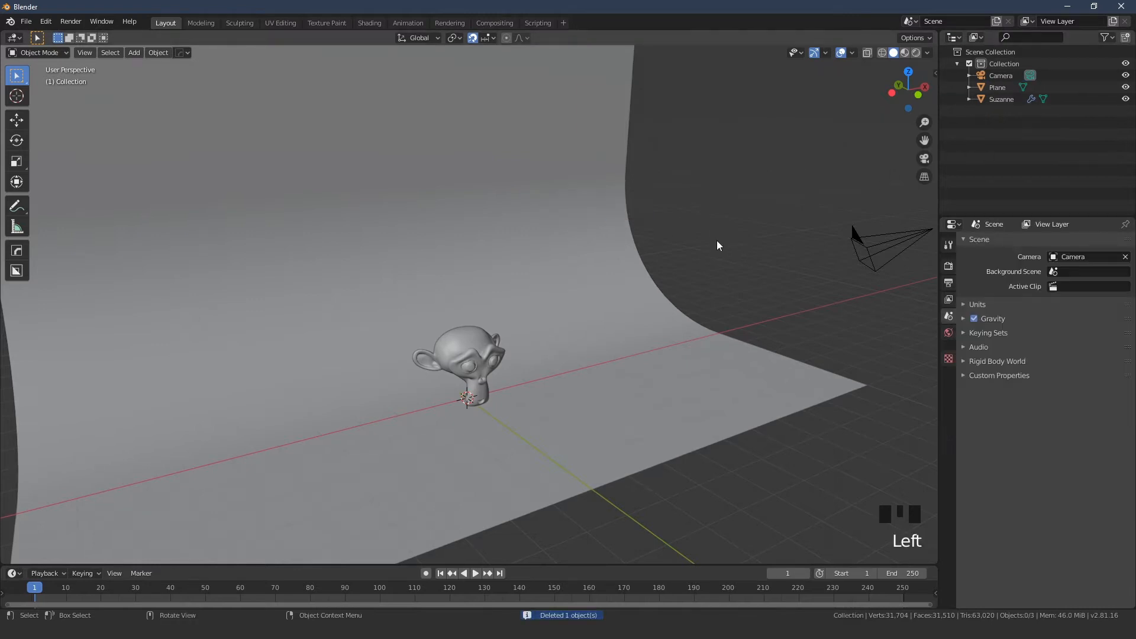
Add an area light at the world origin.
middle_click_drag(615, 279, 567, 330, "shift")
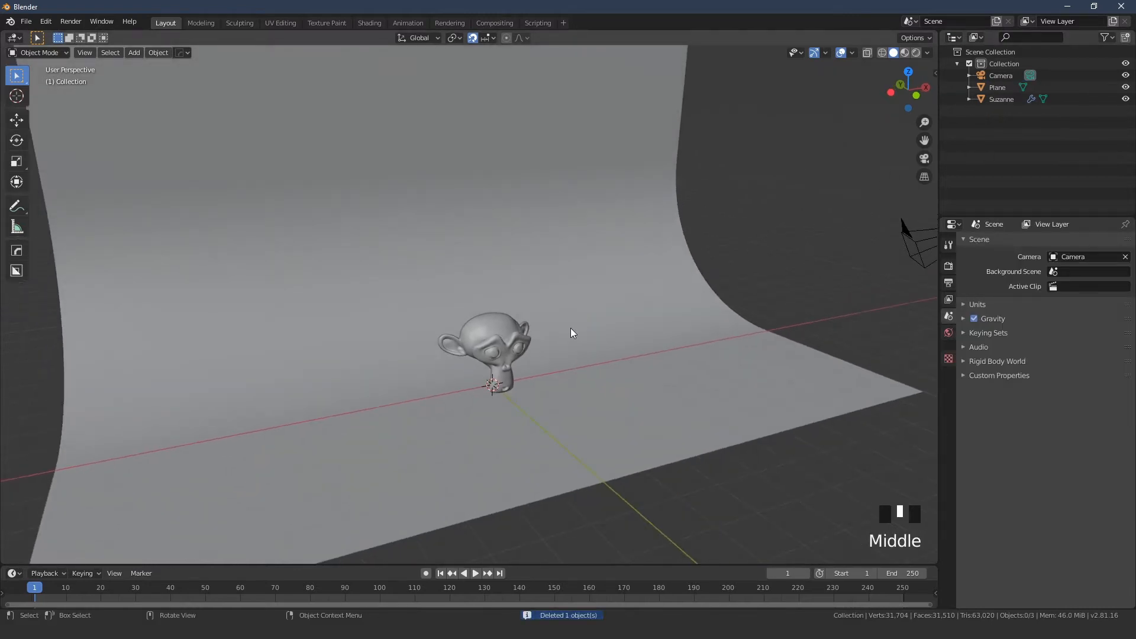
left_click(139, 53)
mouse_move(176, 200)
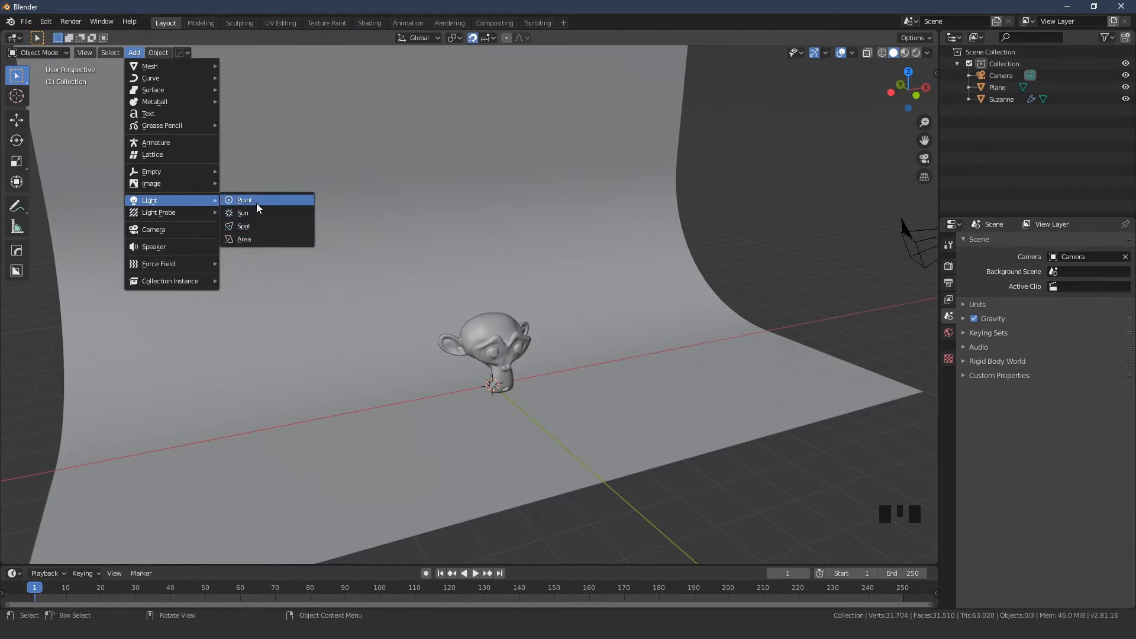
left_click(261, 237)
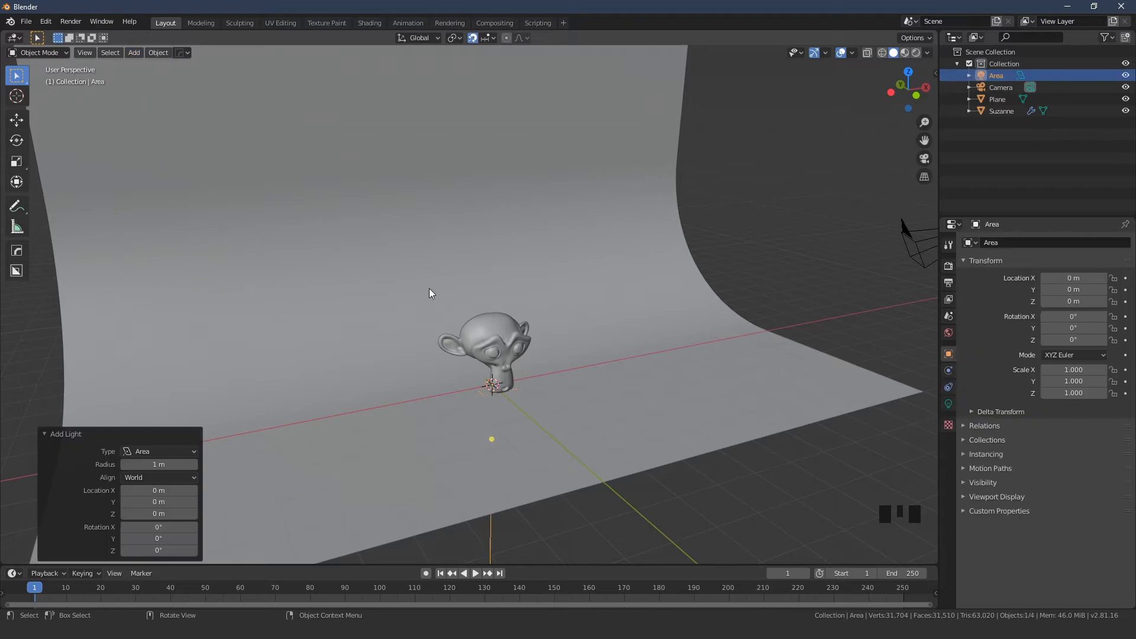
key("F5")
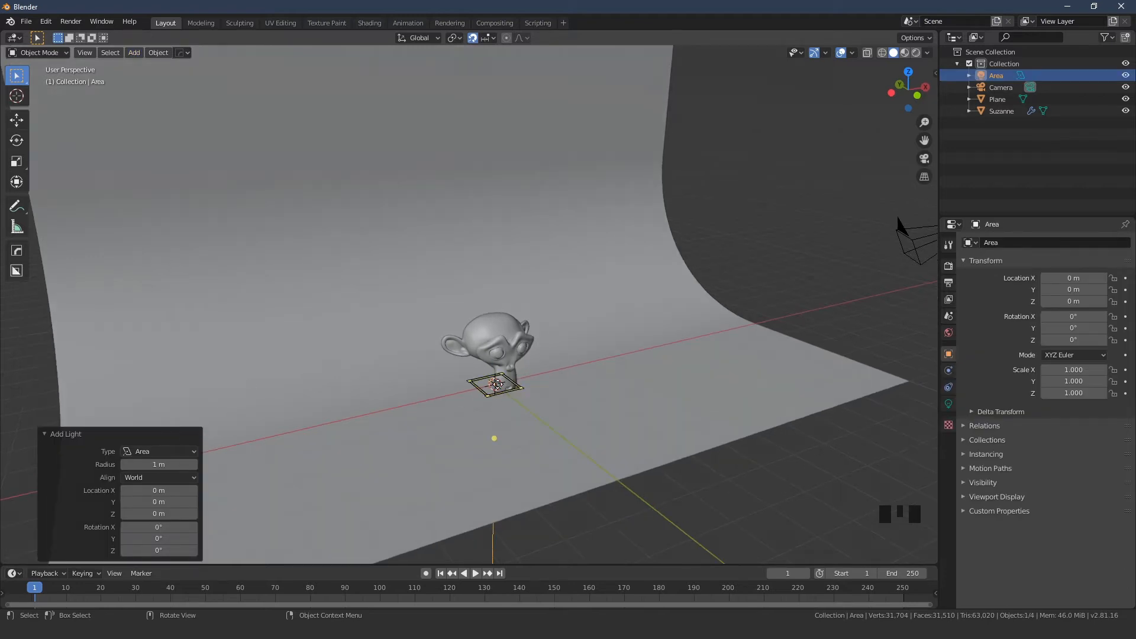
scroll(513, 416, "up", 1)
Keep the new light's type as Area, set its radius to 5 m and deselect it.
left_click_drag(163, 451, 150, 467)
left_click(167, 453)
left_click(152, 505)
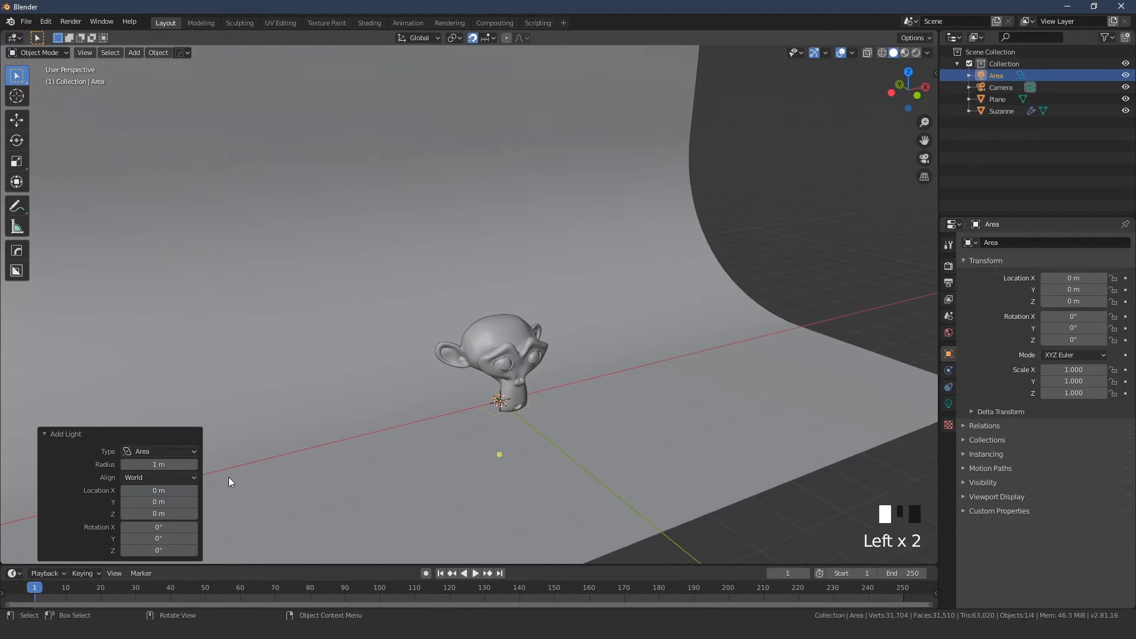
left_click(167, 451)
left_click(161, 505)
left_click(164, 465)
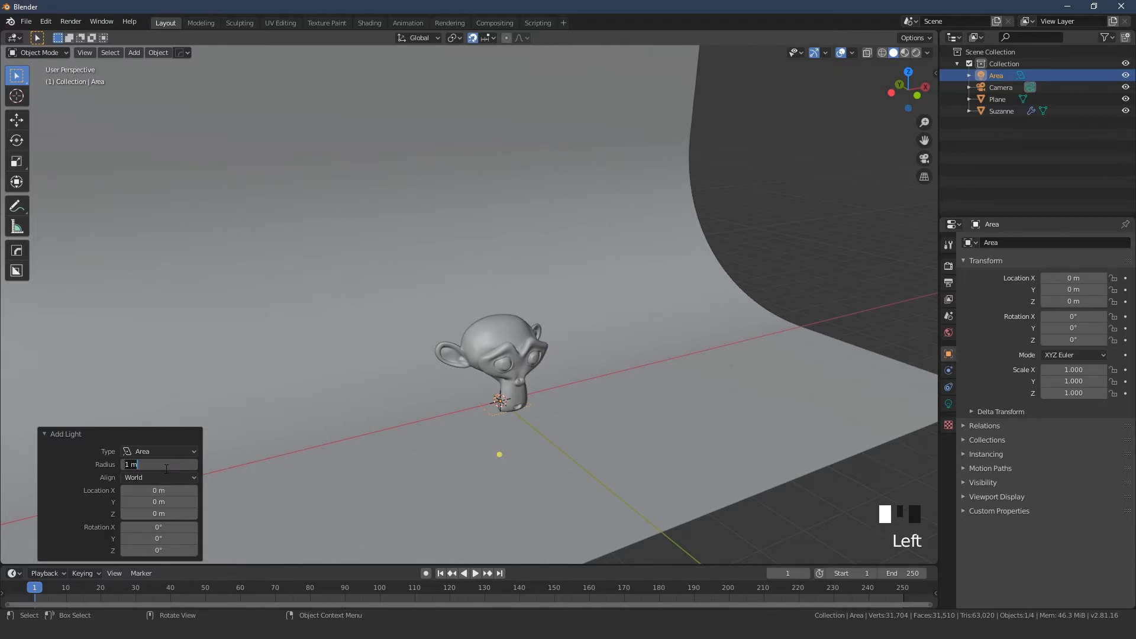
type("5")
key("Return")
left_click(757, 256)
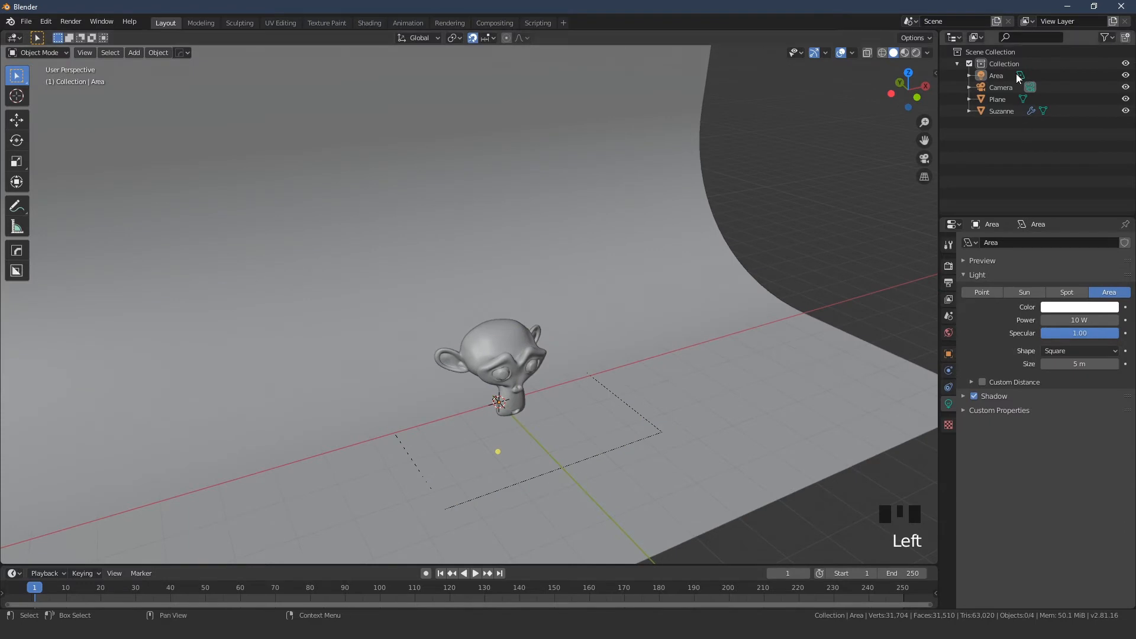
Move the area light straight up along Z so it hangs above the monkey head, and deselect it.
left_click(998, 87)
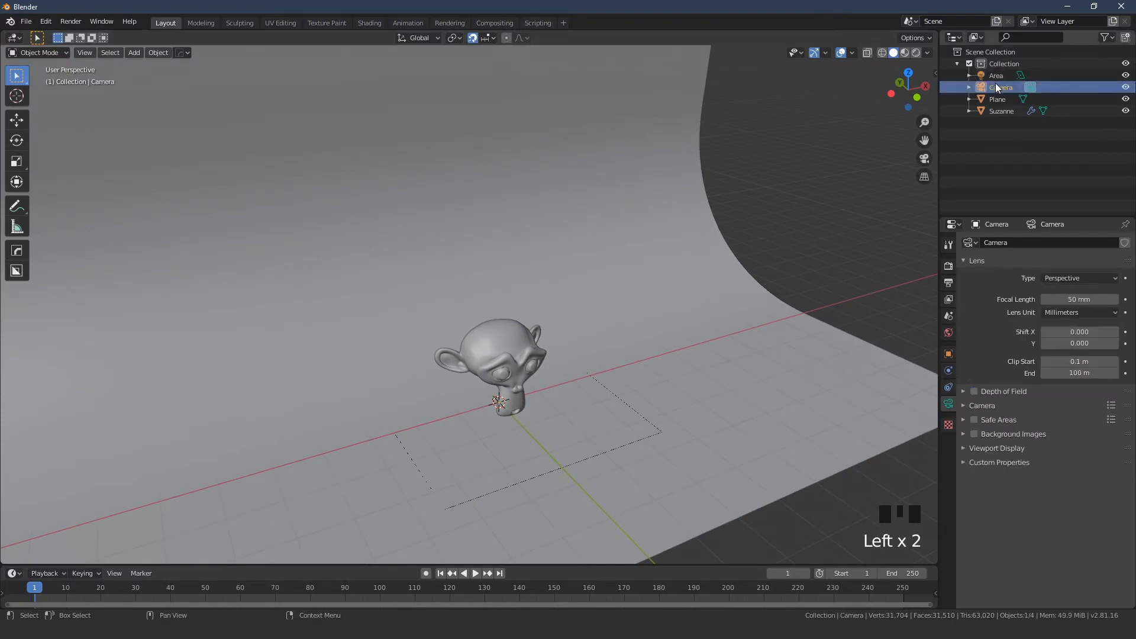
left_click(995, 76)
key("g")
key("z")
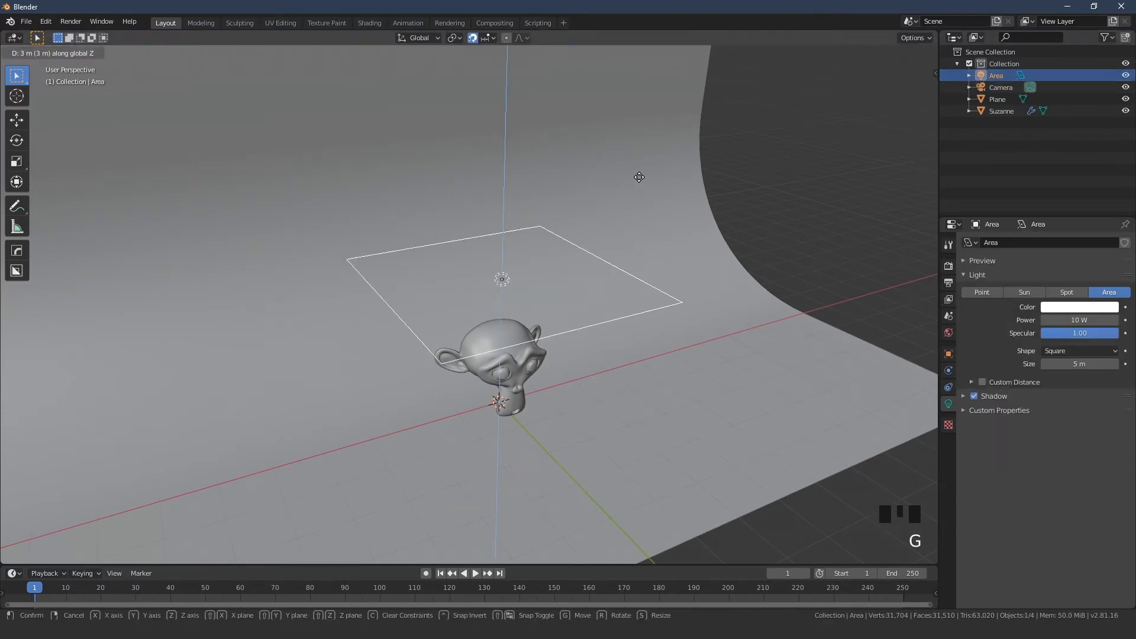
left_click(644, 228)
middle_click_drag(644, 229, 584, 197)
left_click(772, 231)
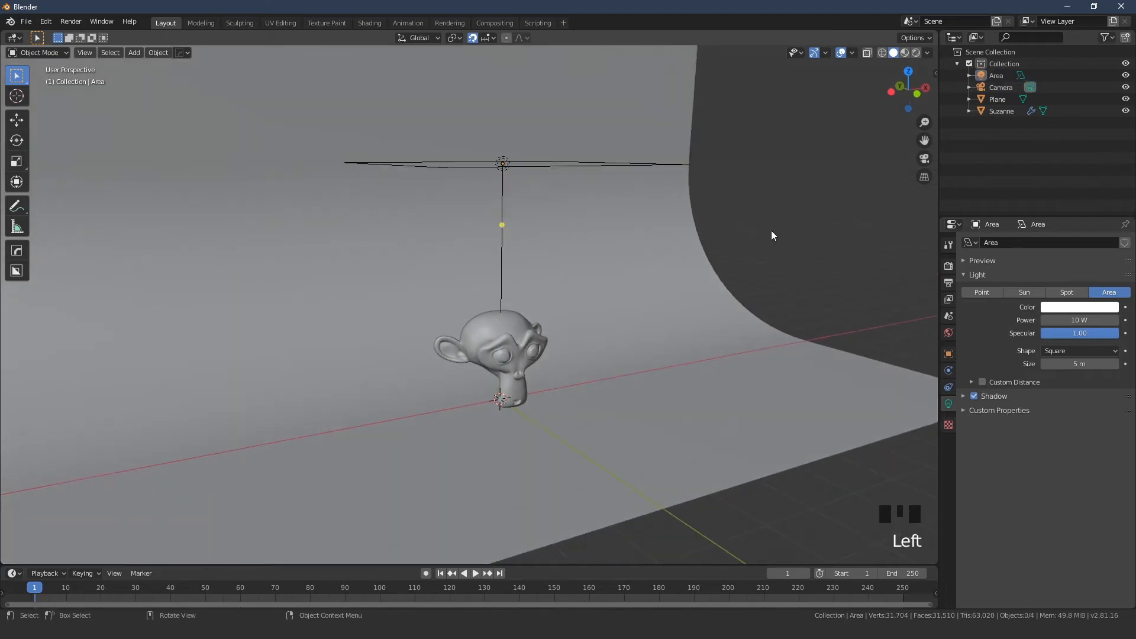
Try re-aiming and resizing the overhead area light with its viewport handles, undoing each change.
middle_click_drag(552, 335, 563, 226)
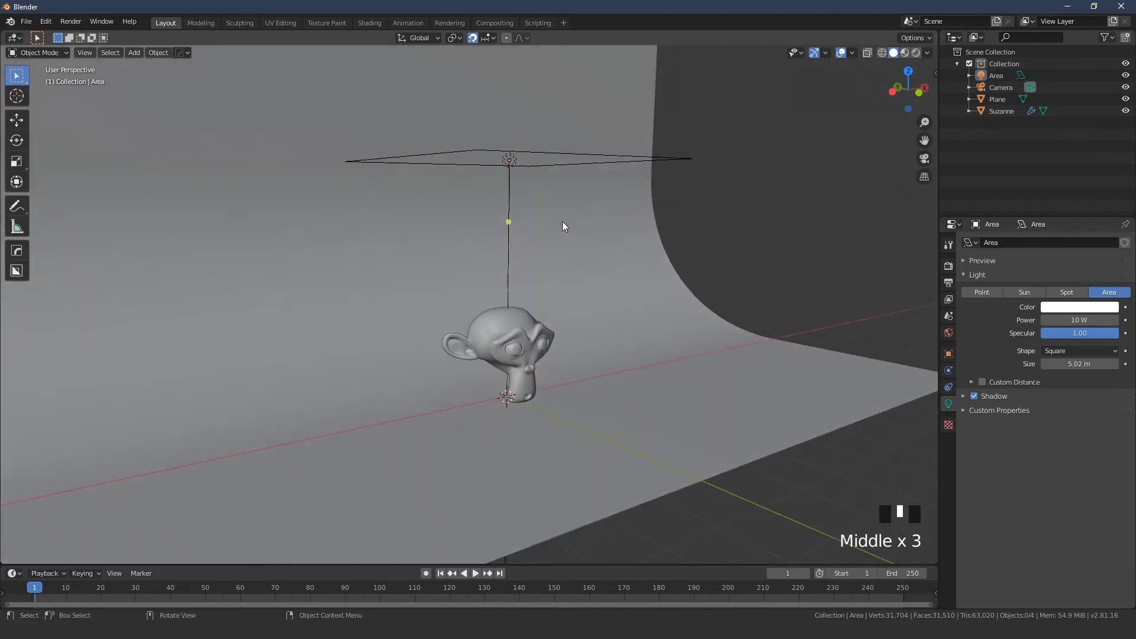
middle_click_drag(519, 186, 537, 253)
left_click_drag(500, 225, 592, 342)
key("ctrl+z")
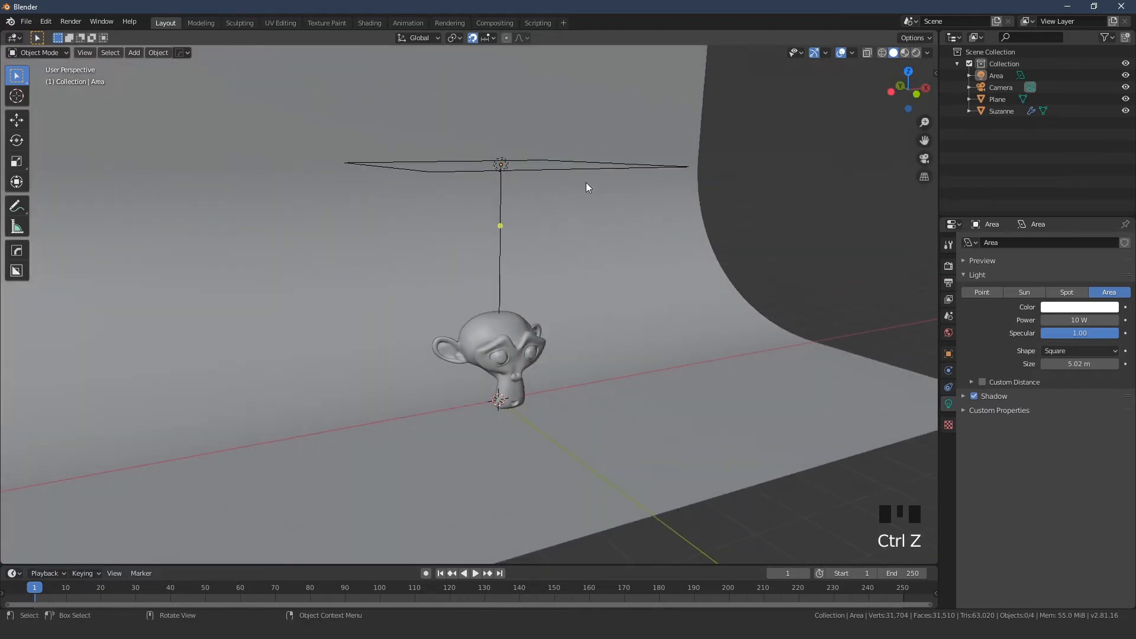
middle_click_drag(587, 183, 704, 256)
left_click_drag(669, 220, 819, 272)
key("ctrl+z")
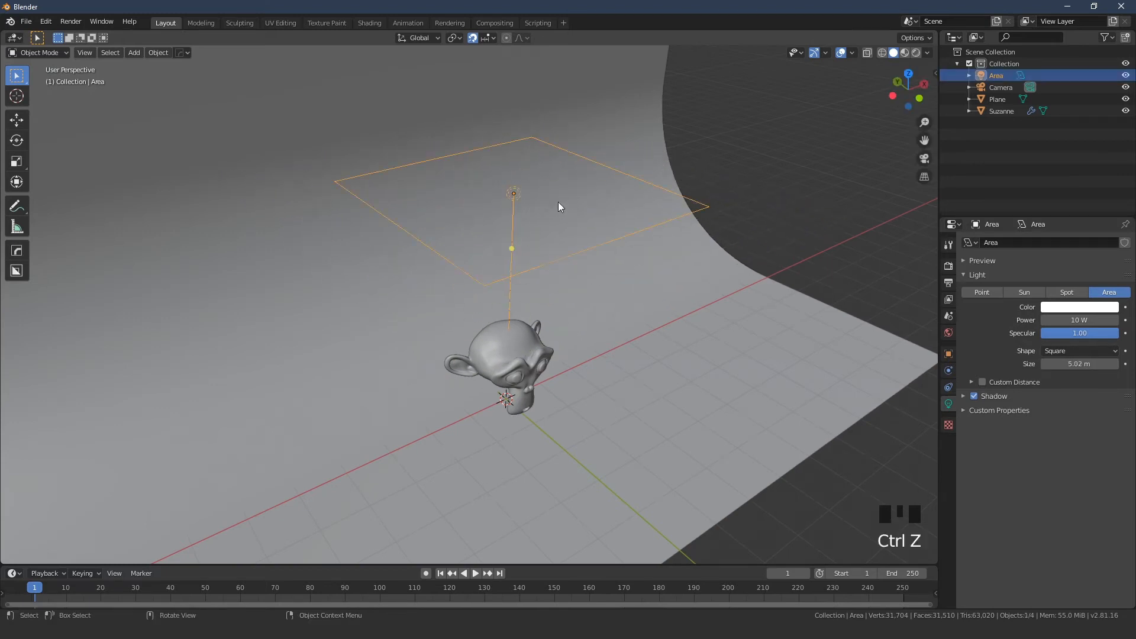
Duplicate the overhead area light and rotate the copy 90° around the global Y axis.
left_click(669, 178)
left_click(513, 193)
mouse_move(656, 280)
middle_mouse_down()
mouse_move(644, 254)
mouse_move(662, 260)
middle_mouse_up()
scroll(658, 260, "up", 1)
scroll(562, 297, "down", 2)
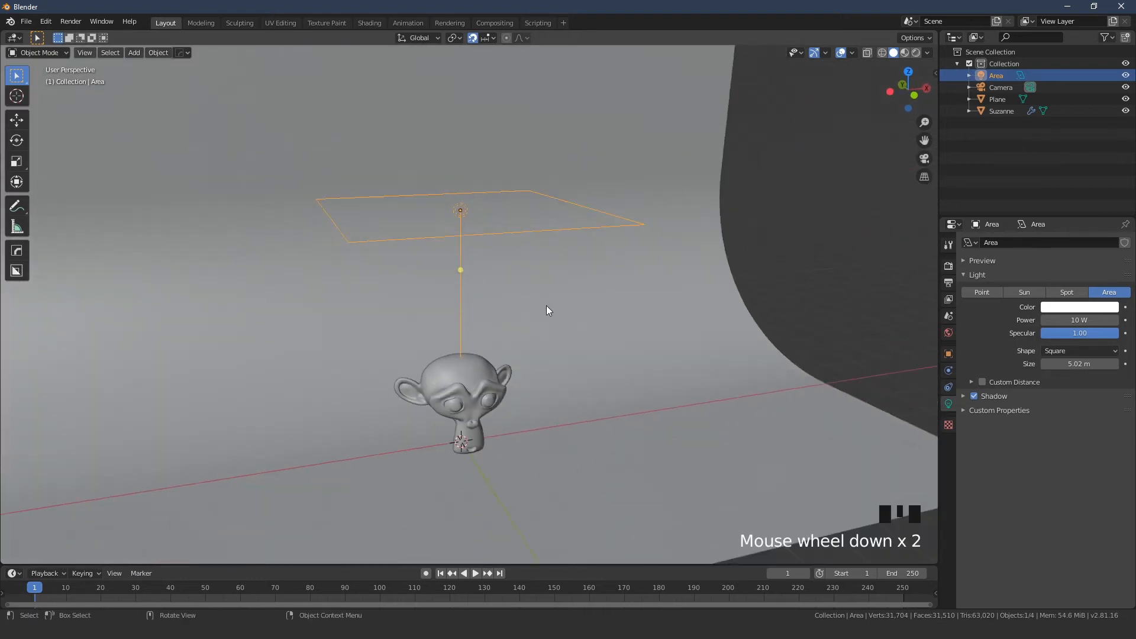
middle_click_drag(545, 305, 511, 311)
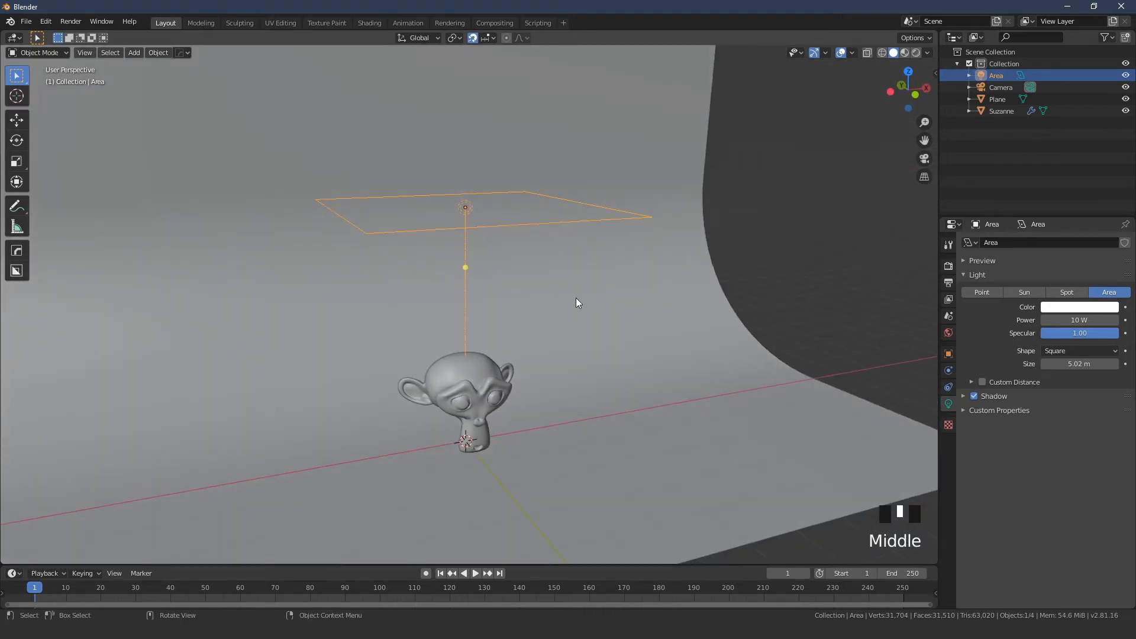
key("shift+d")
key("r")
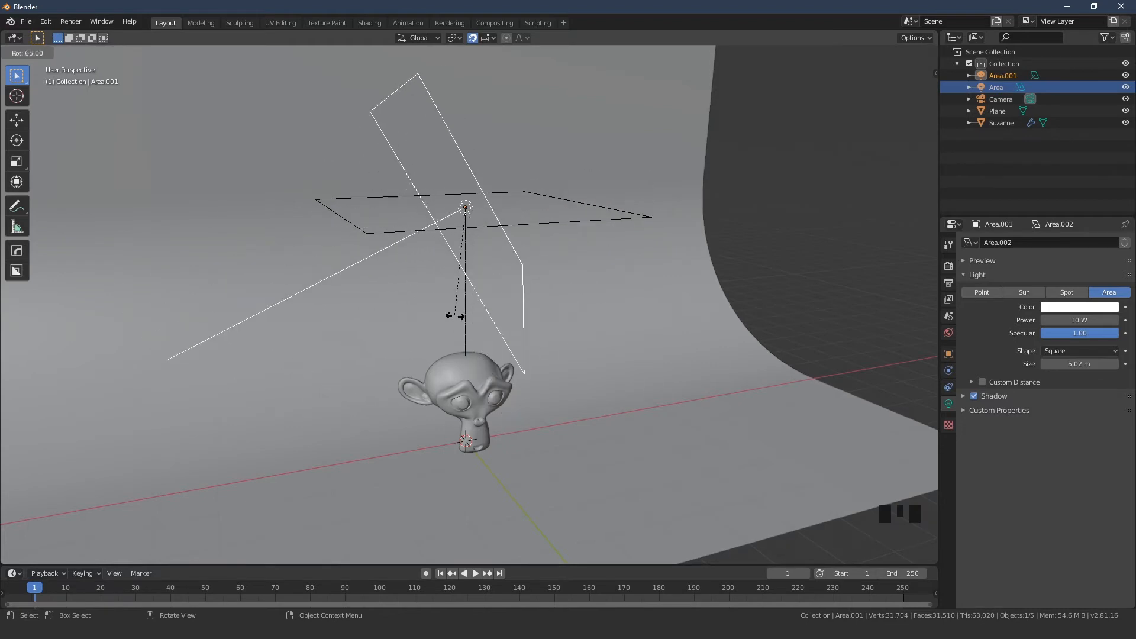
key("y")
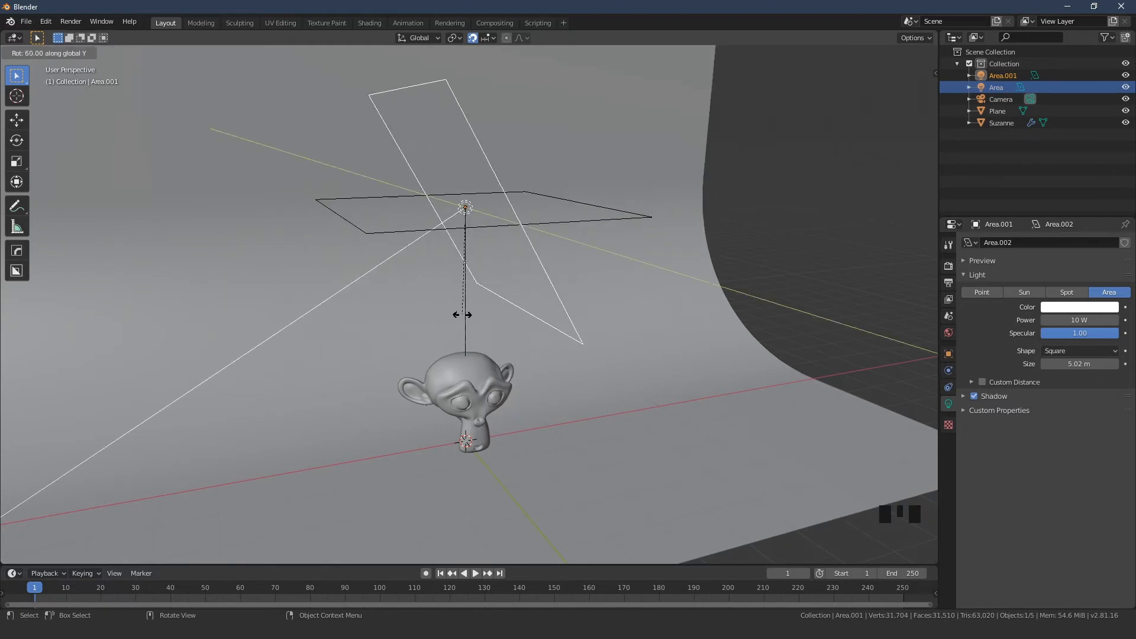
key("9")
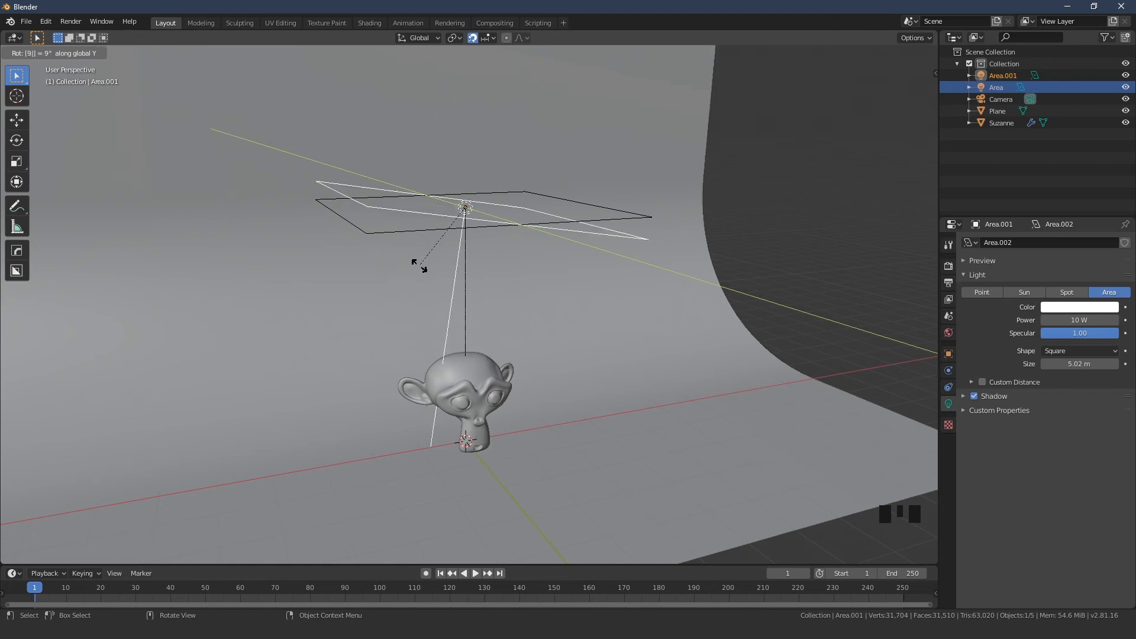
key("0")
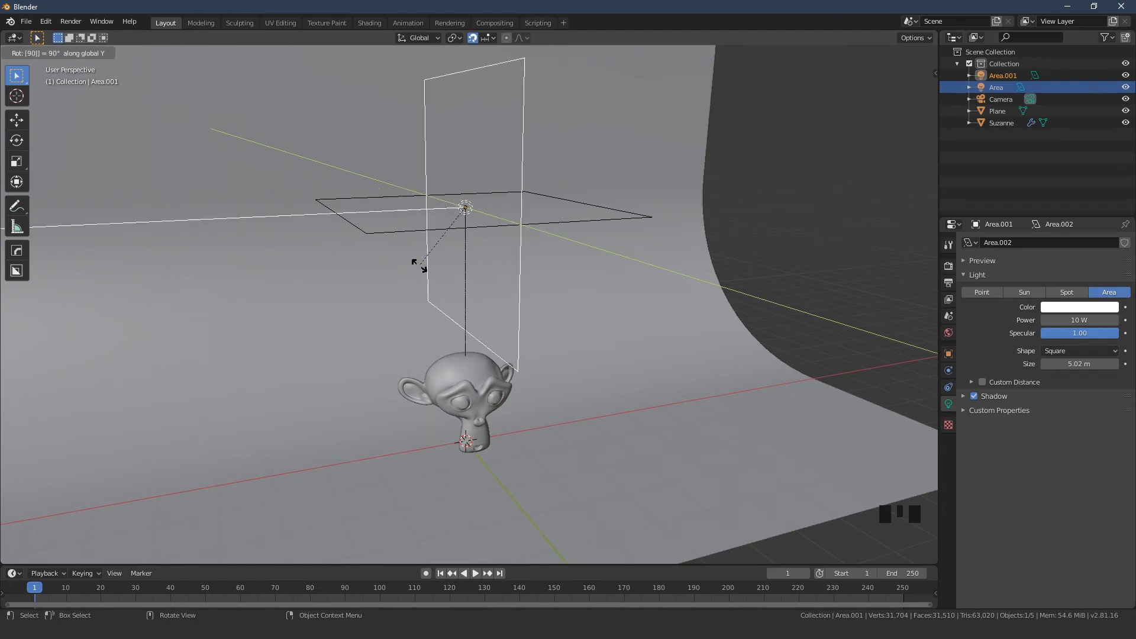
left_click(418, 265)
key("F5")
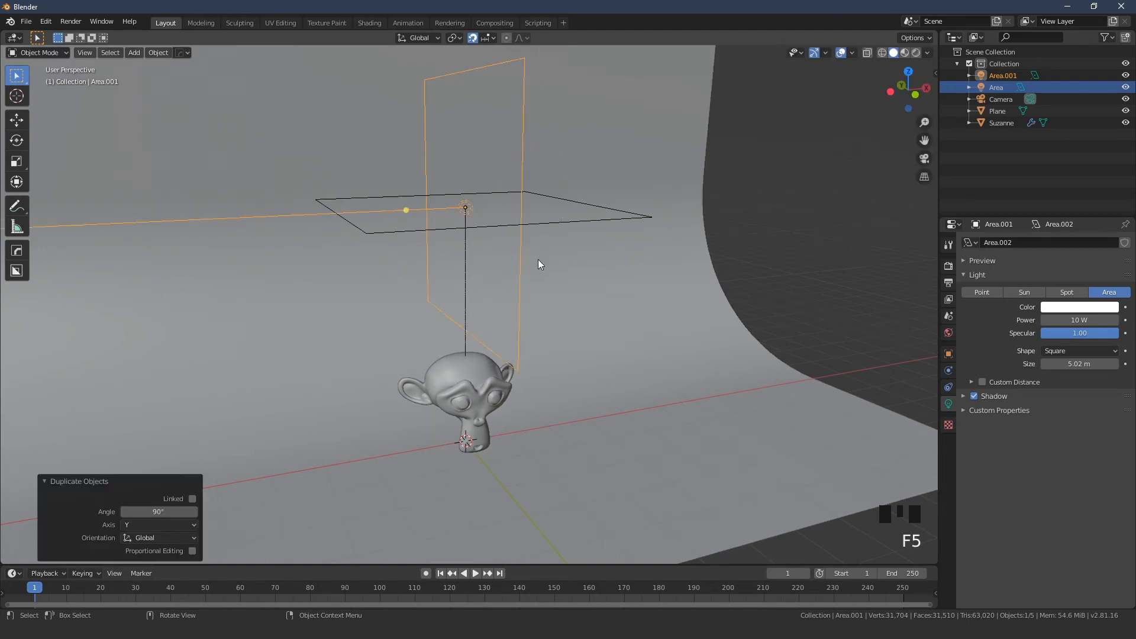
Move the rotated area light 5 m along X and -3 m along Z to stand beside the monkey head.
type("gx")
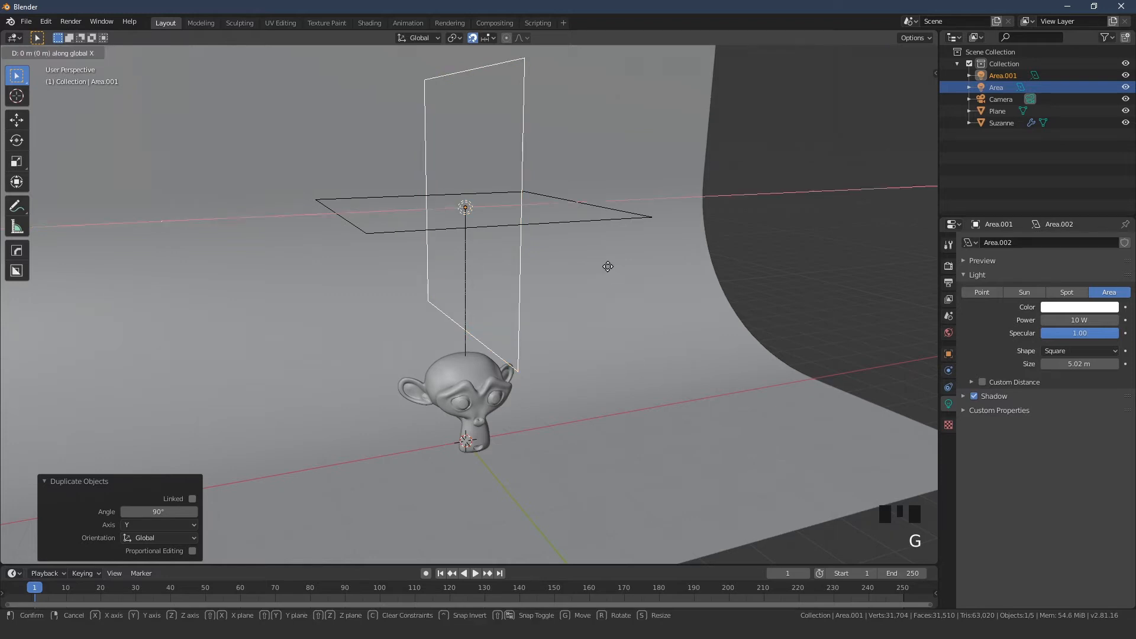
type("5")
key("Return")
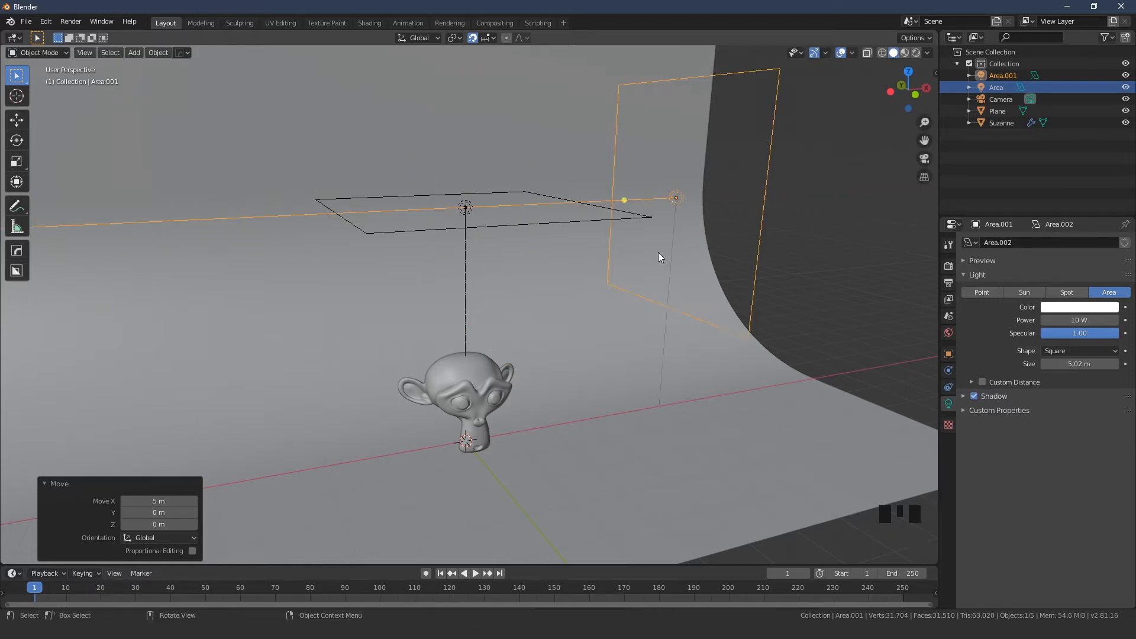
middle_click_drag(658, 252, 648, 360)
key("g")
key("z")
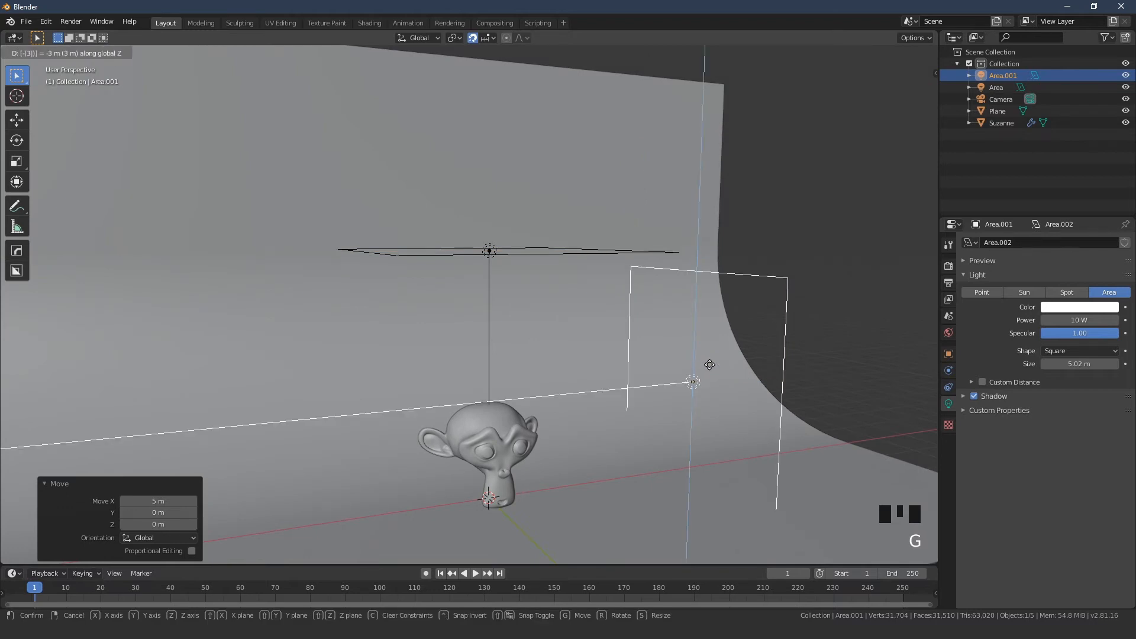
left_click(701, 360)
middle_click_drag(701, 360, 574, 309)
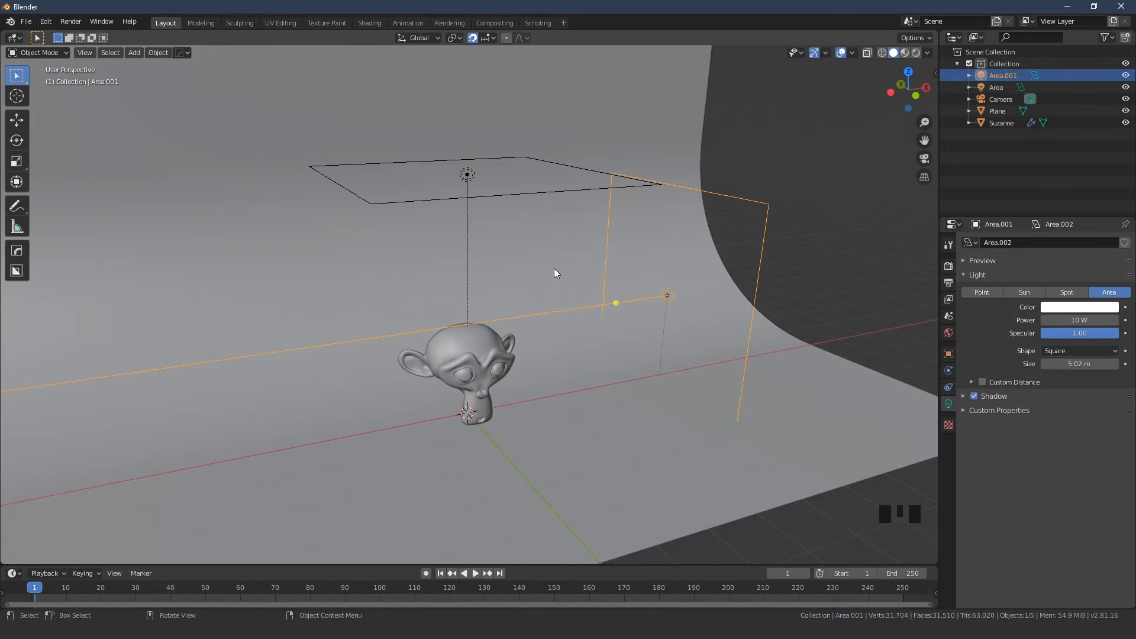
Duplicate the side area light and move the copy along X to the opposite side of the monkey head.
key("shift+d")
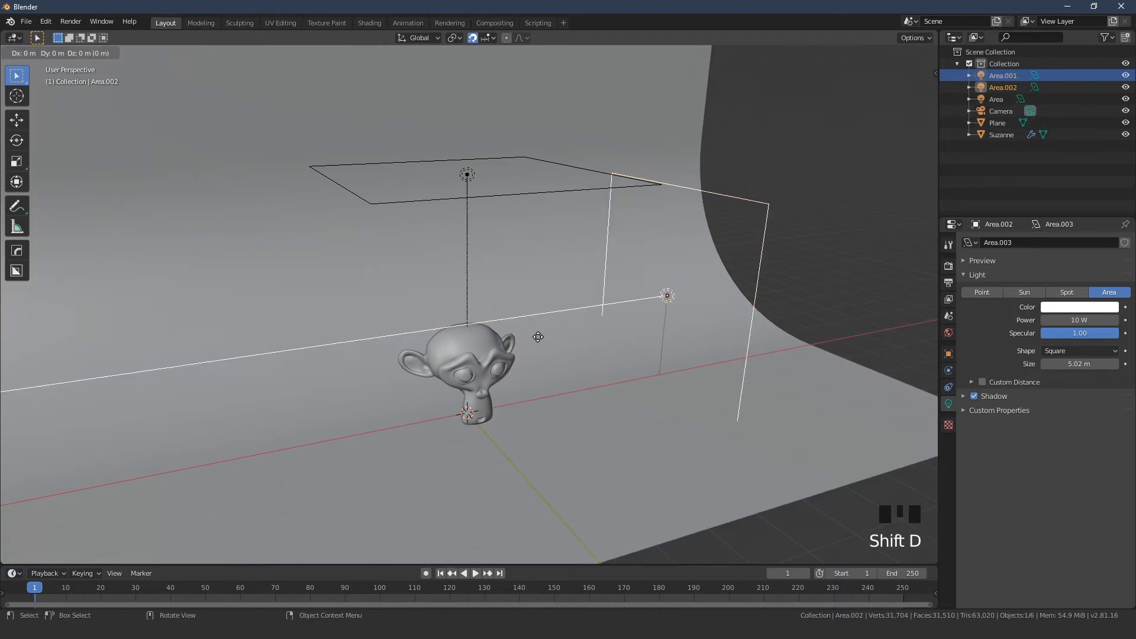
key("x")
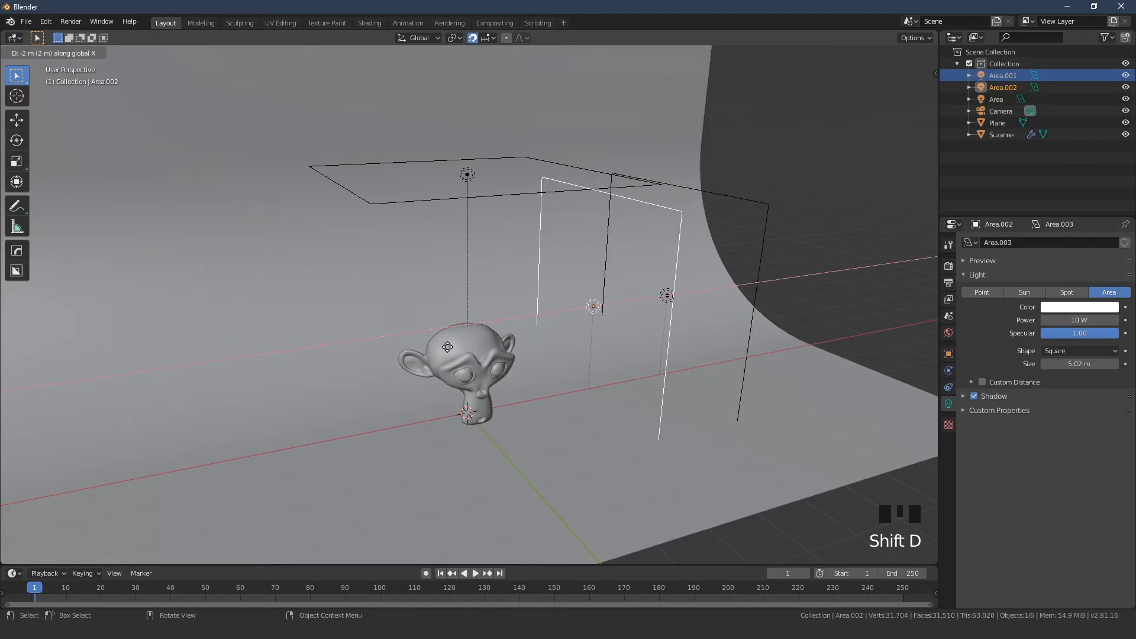
left_click(448, 346)
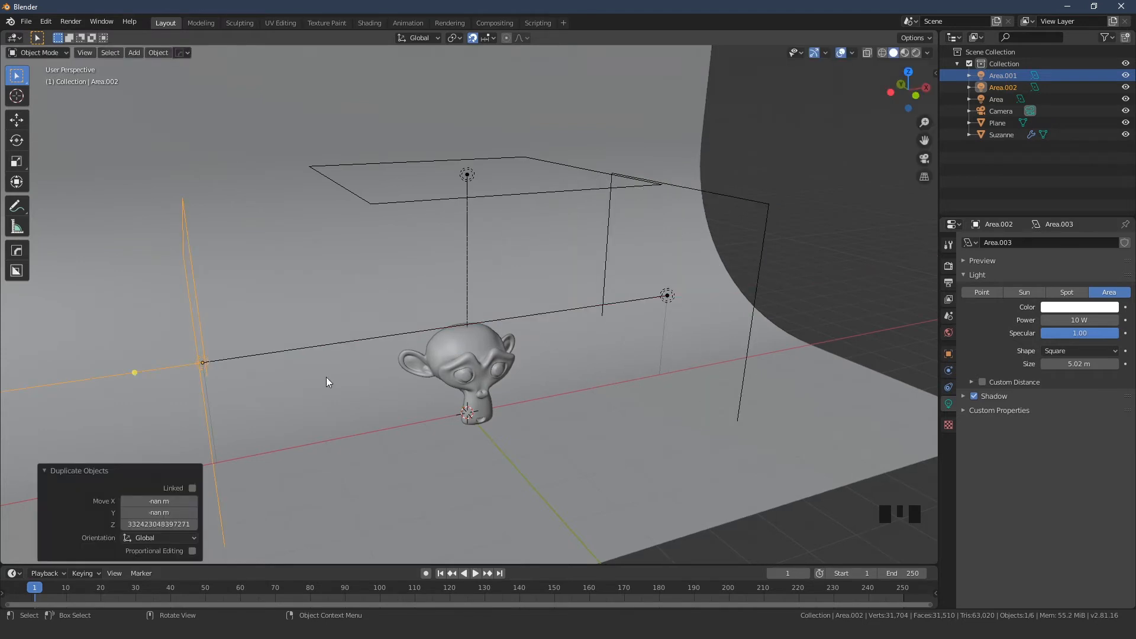
middle_click_drag(327, 378, 448, 325)
Rotate the second side light 180° around the global Z axis so it faces the monkey head, and deselect everything.
key("r")
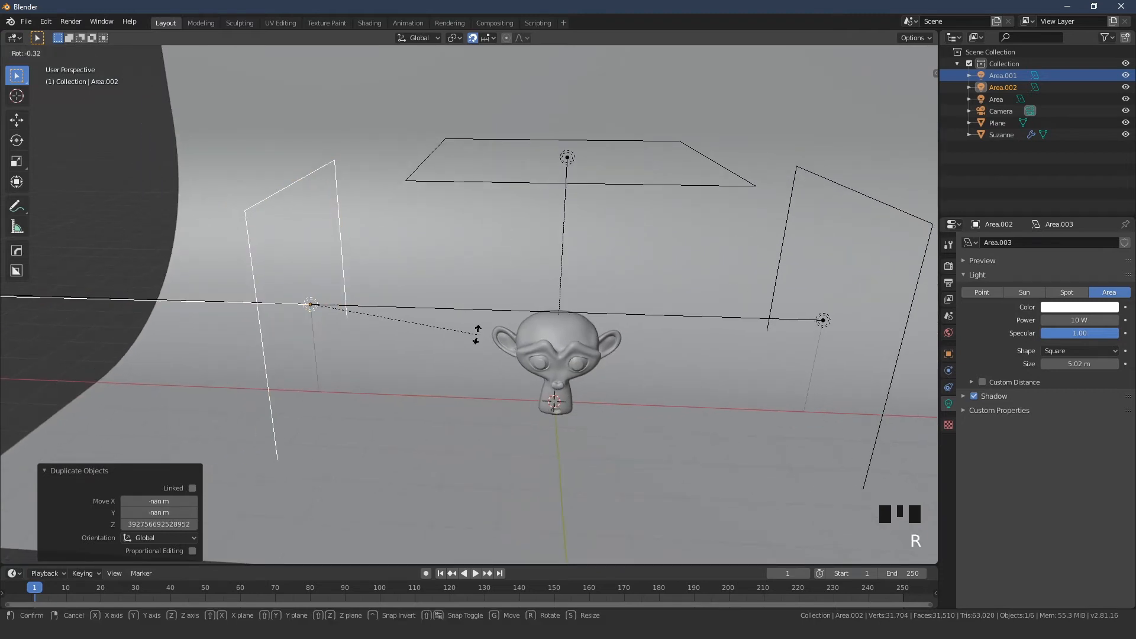
type("z")
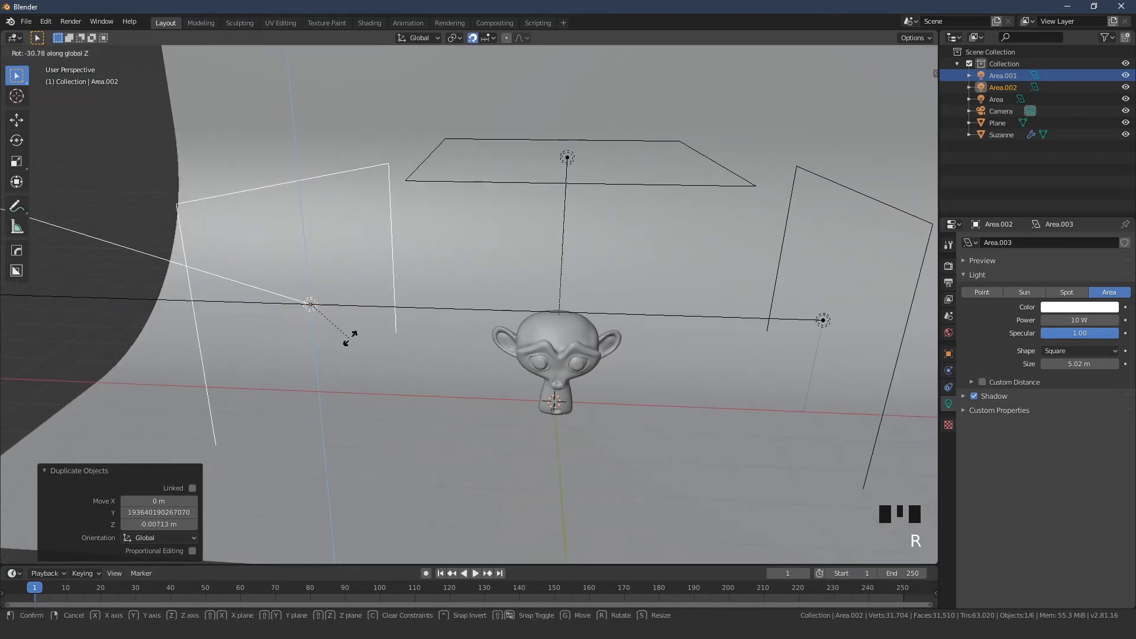
type("180")
key("Return")
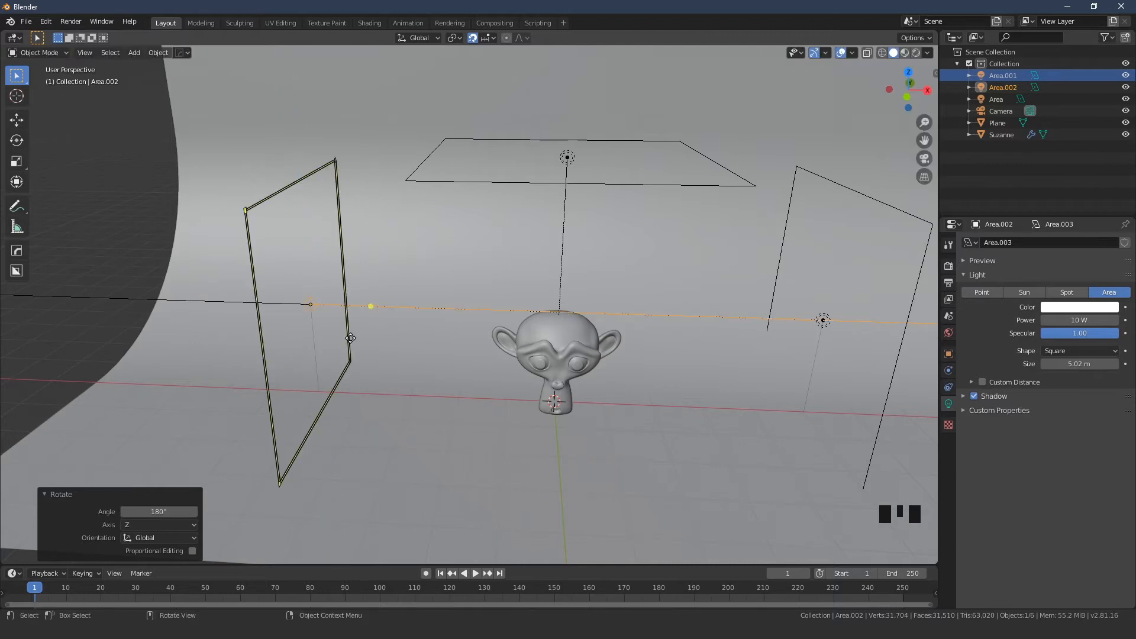
key("alt+a")
middle_click_drag(355, 340, 605, 373)
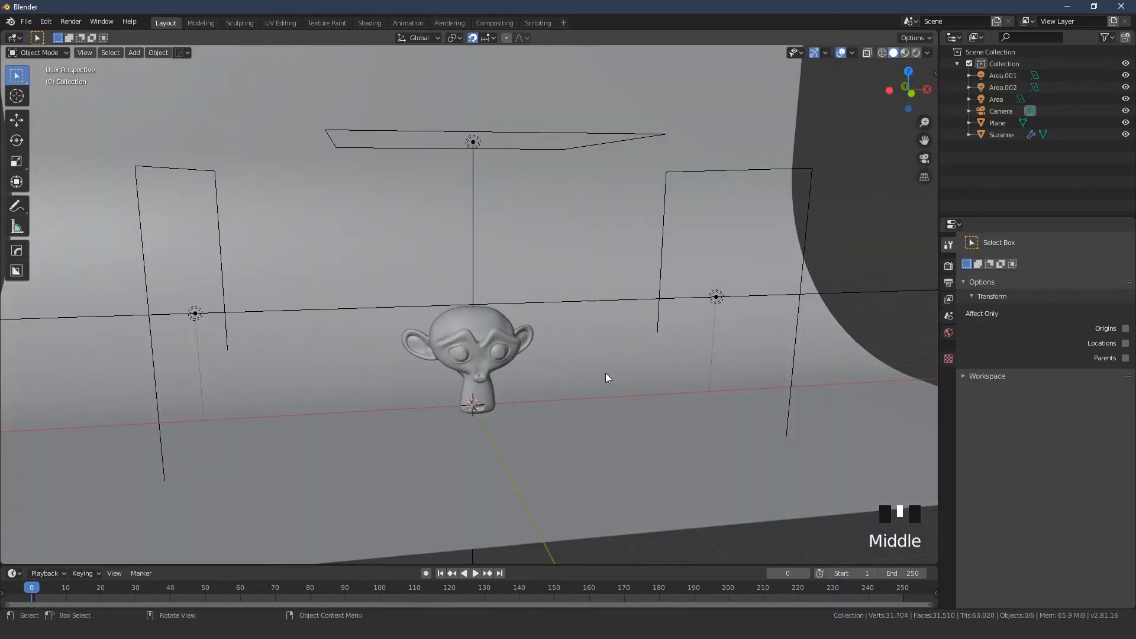
Open the render properties and choose Cycles as the render engine.
key("F5")
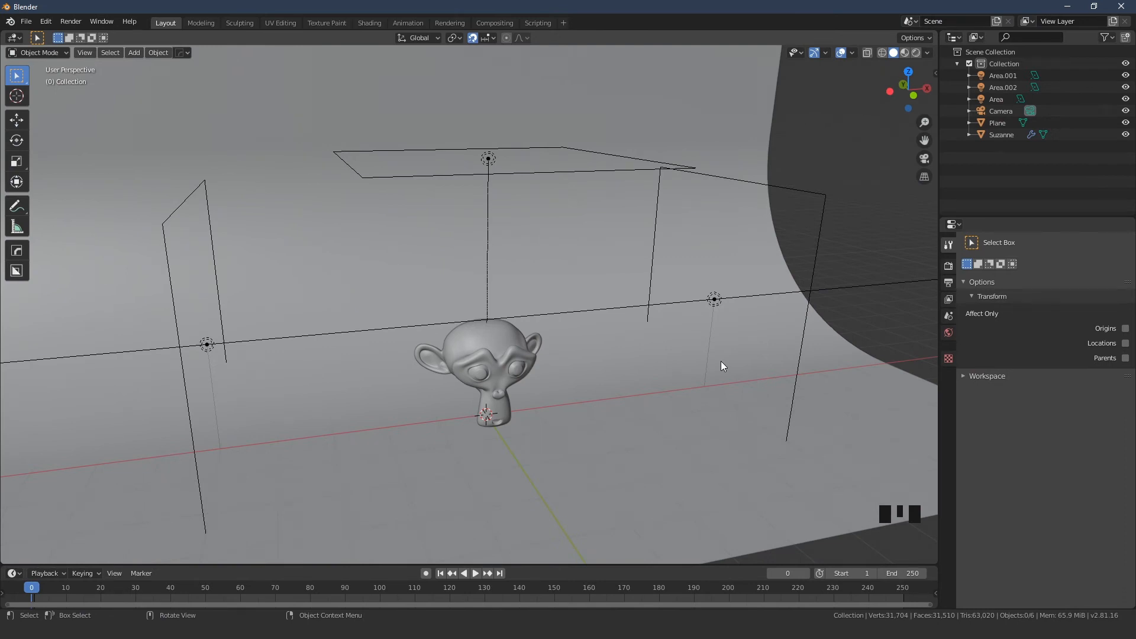
key("F5")
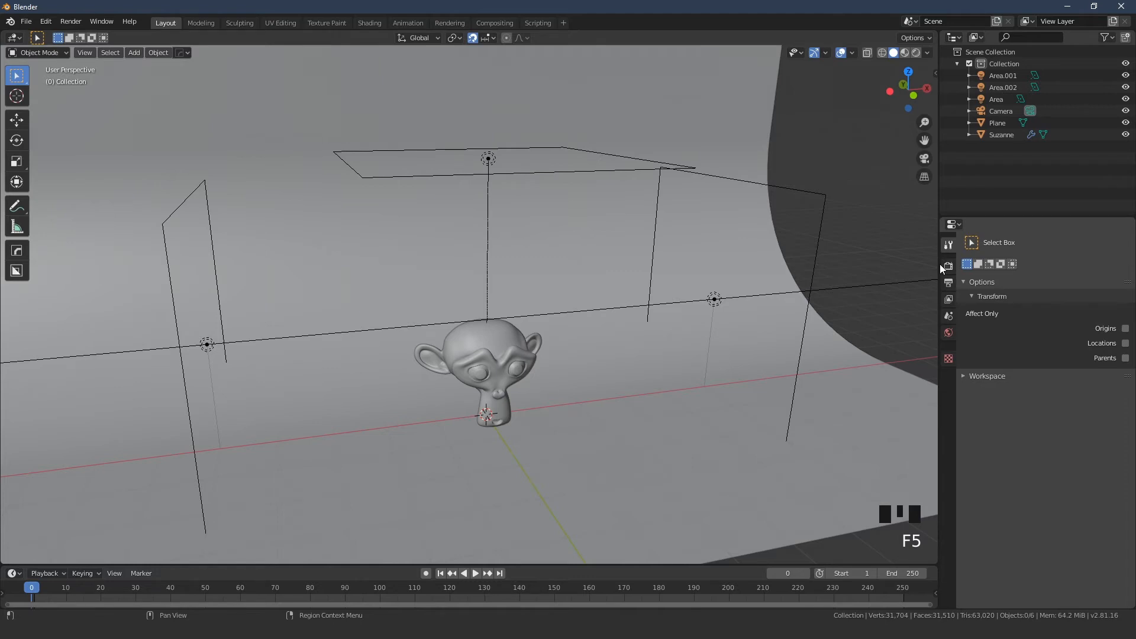
left_click(947, 267)
key("F5")
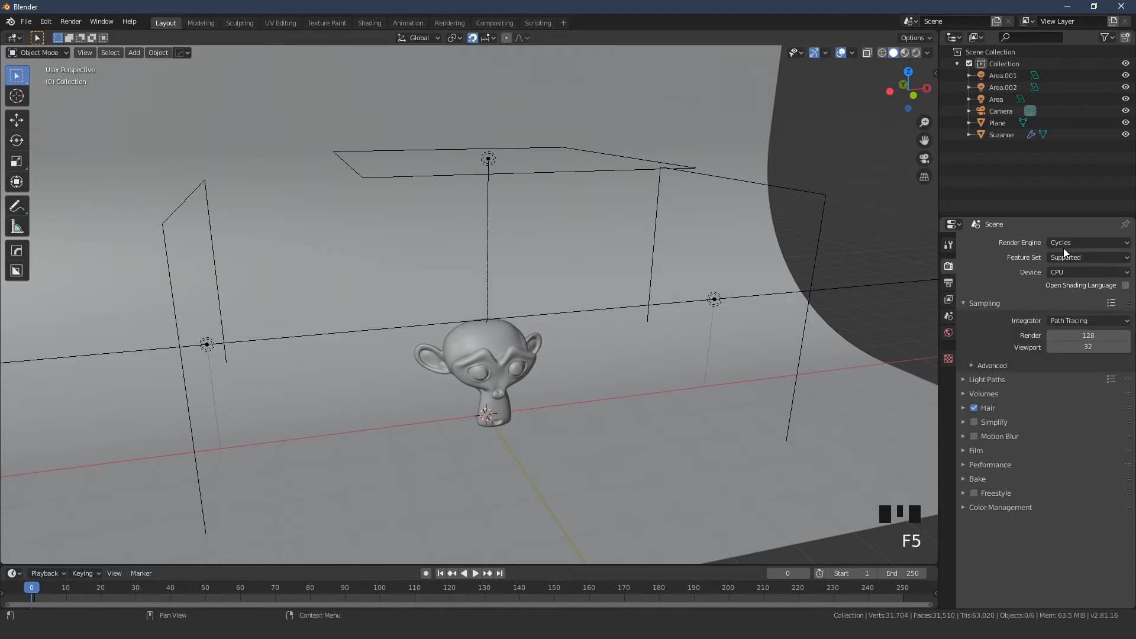
left_click(1063, 241)
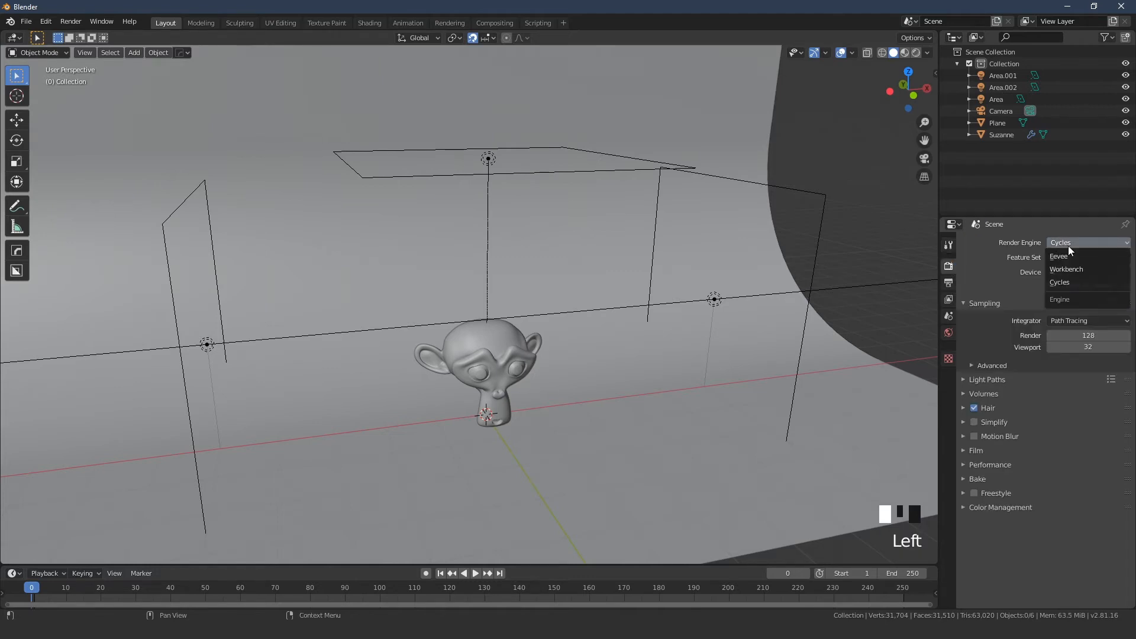
left_click(1019, 234)
key("F5")
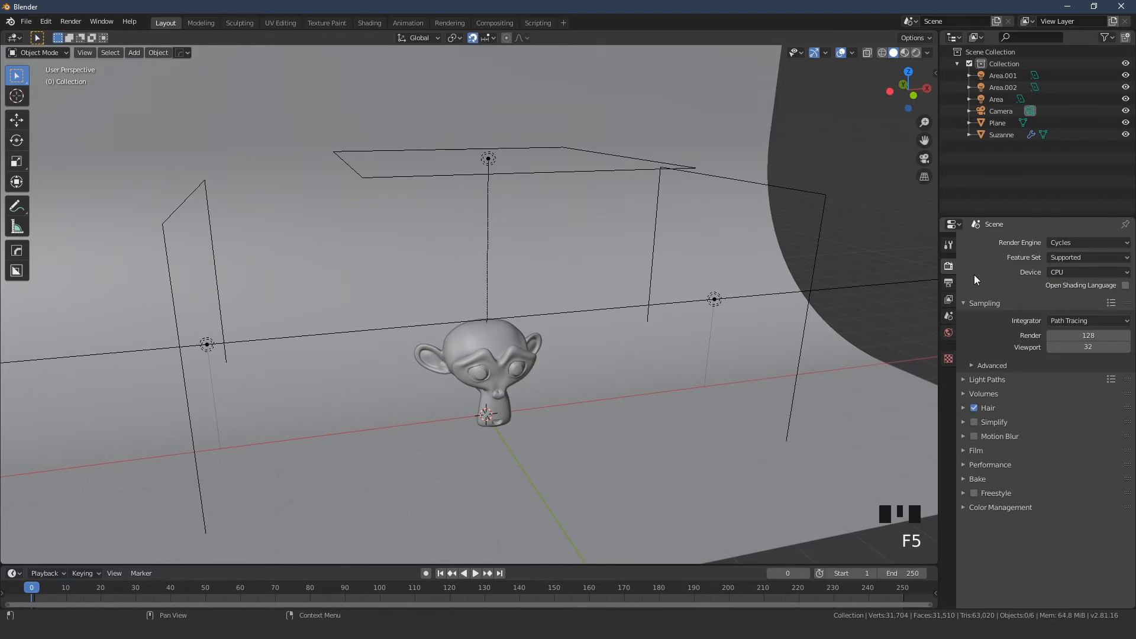
left_click(1072, 244)
left_click(1059, 284)
Switch the render engine to Eevee.
key("F5")
left_click(1073, 245)
left_click(1059, 256)
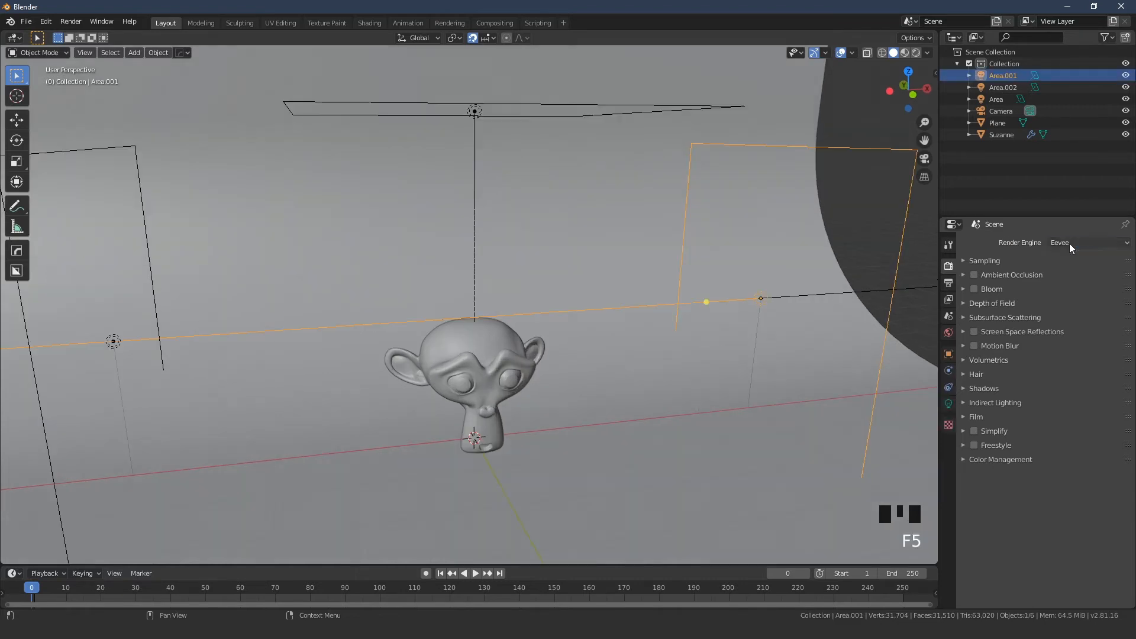
Set the render engine to Cycles with GPU Compute as the device, and preview the scene in rendered viewport shading.
left_click(1069, 243)
left_click(1068, 281)
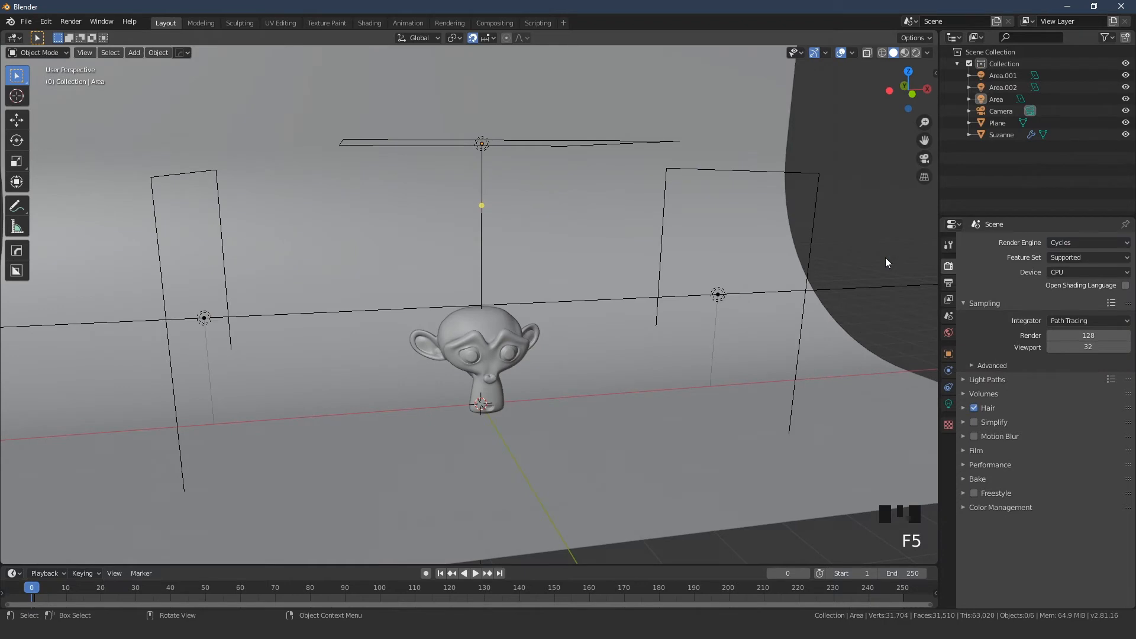
left_click(916, 52)
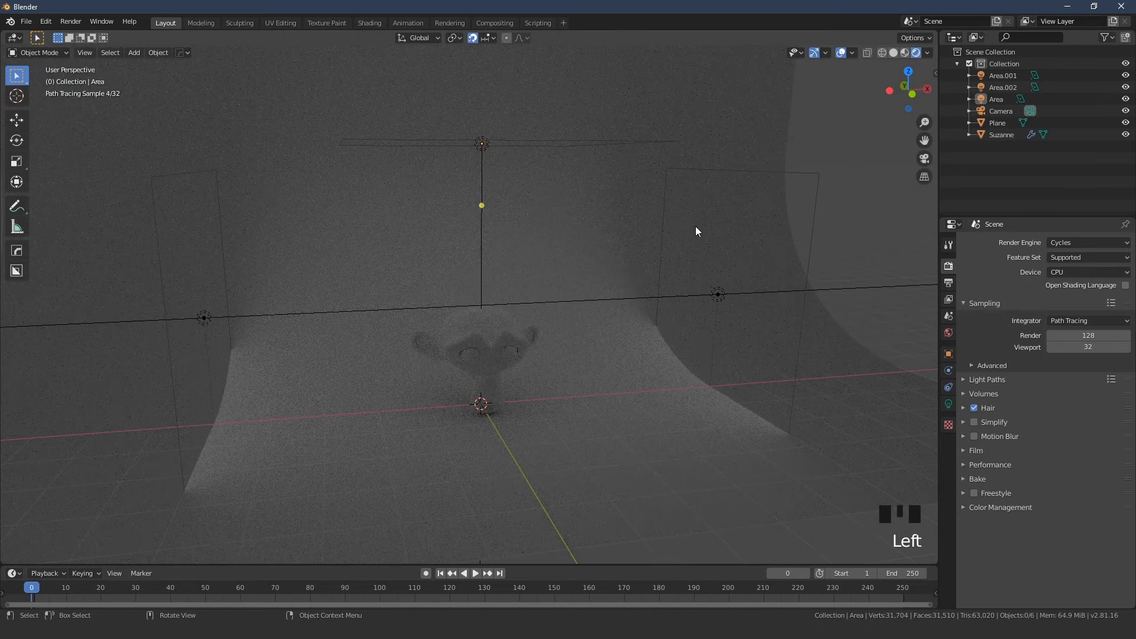
key("F5")
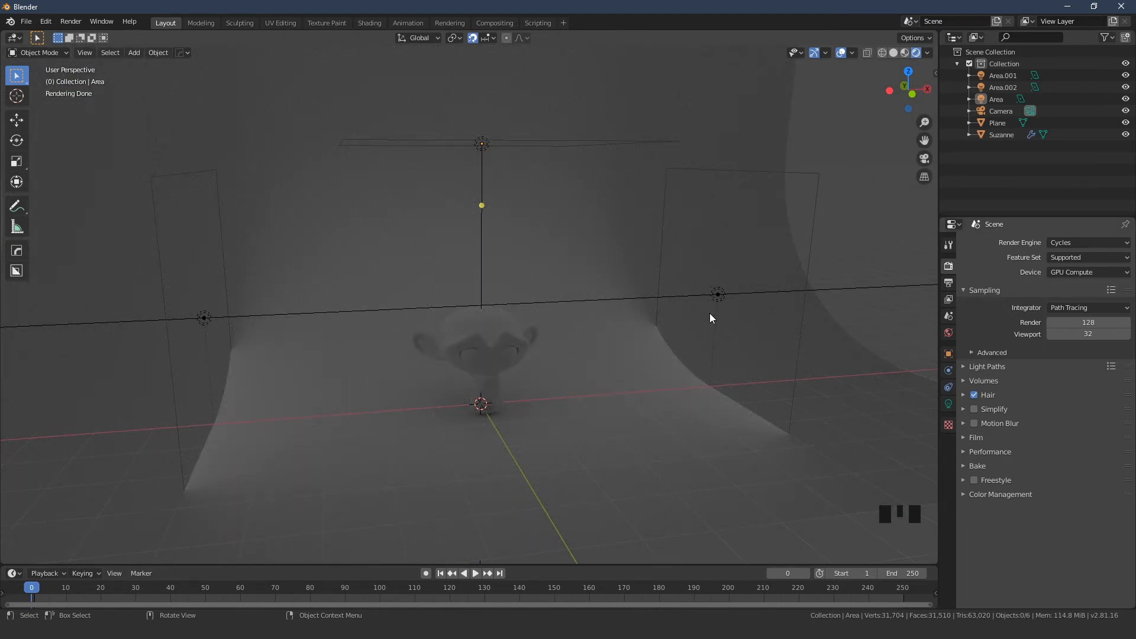
left_click(70, 21)
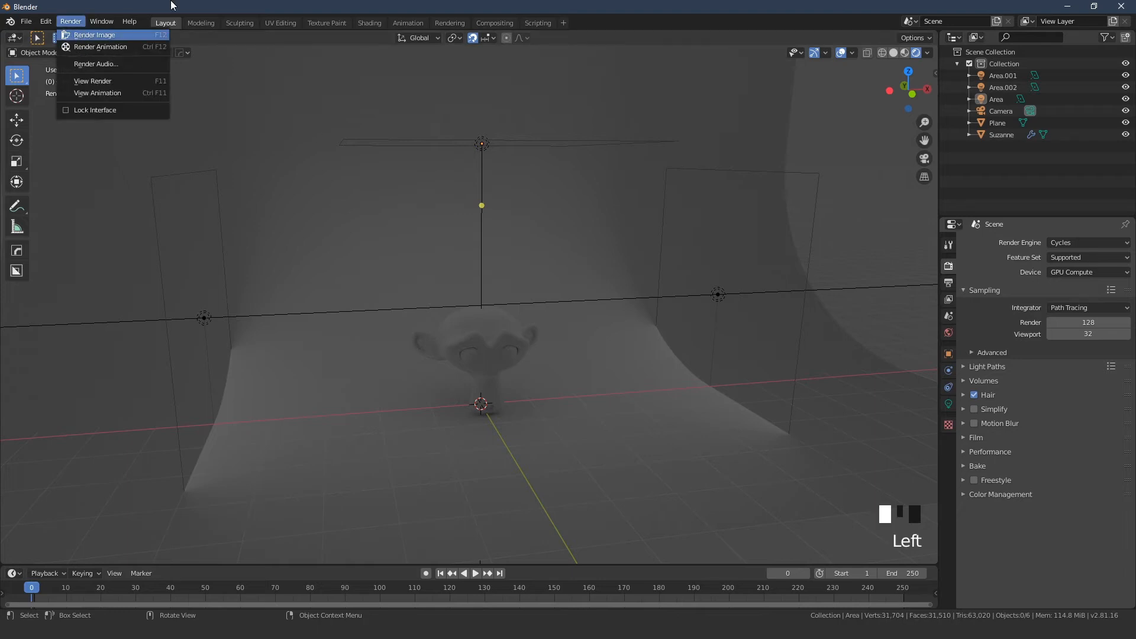
key("F5")
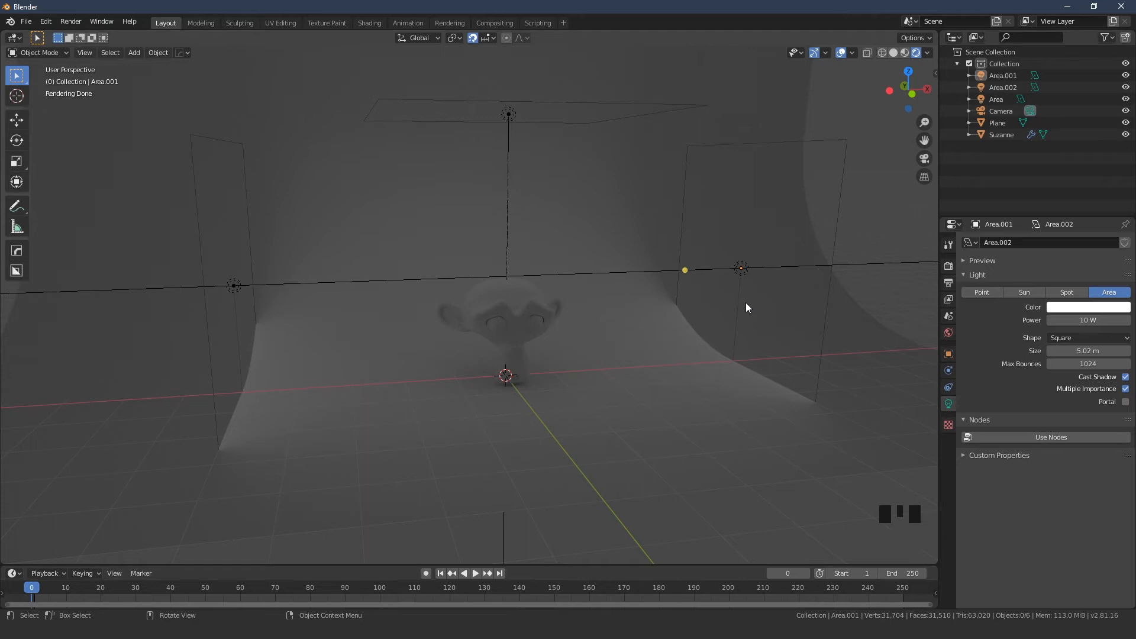
key("F5")
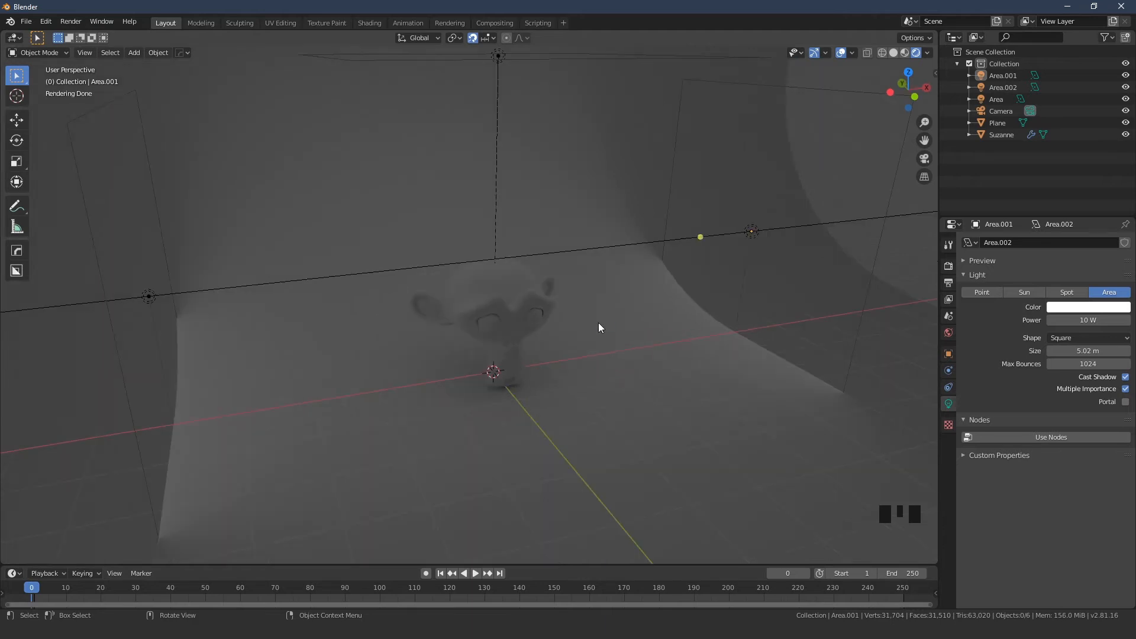
Look through the scene camera and enable Lock Camera to View.
key("KP_0")
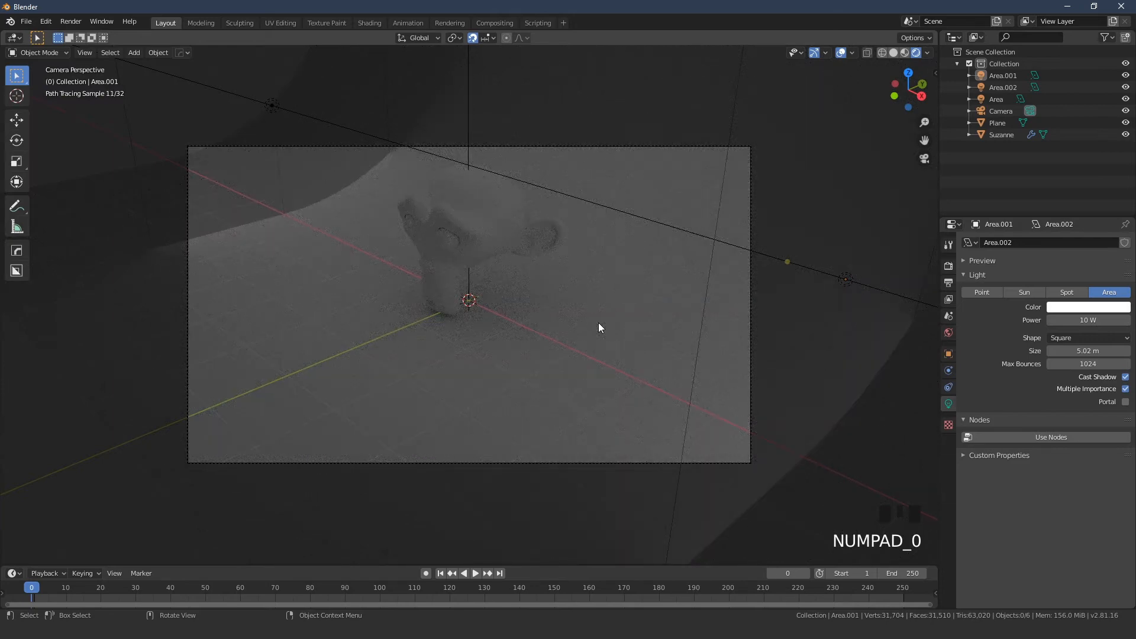
key("F5")
middle_click_drag(462, 299, 545, 304)
key("F5")
key("KP_0")
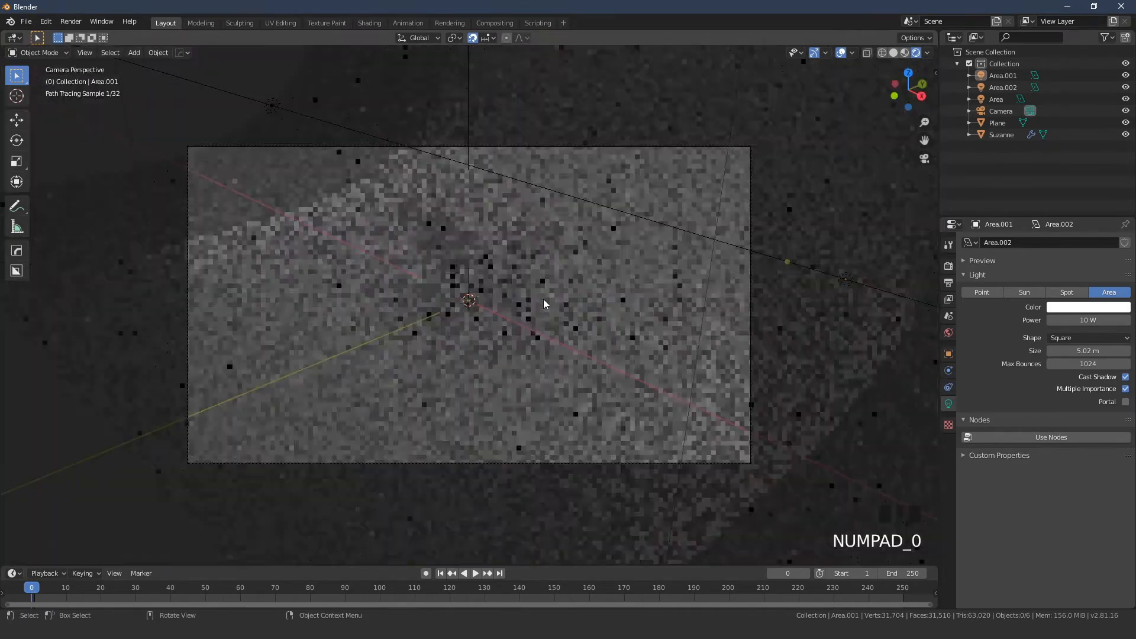
key("n")
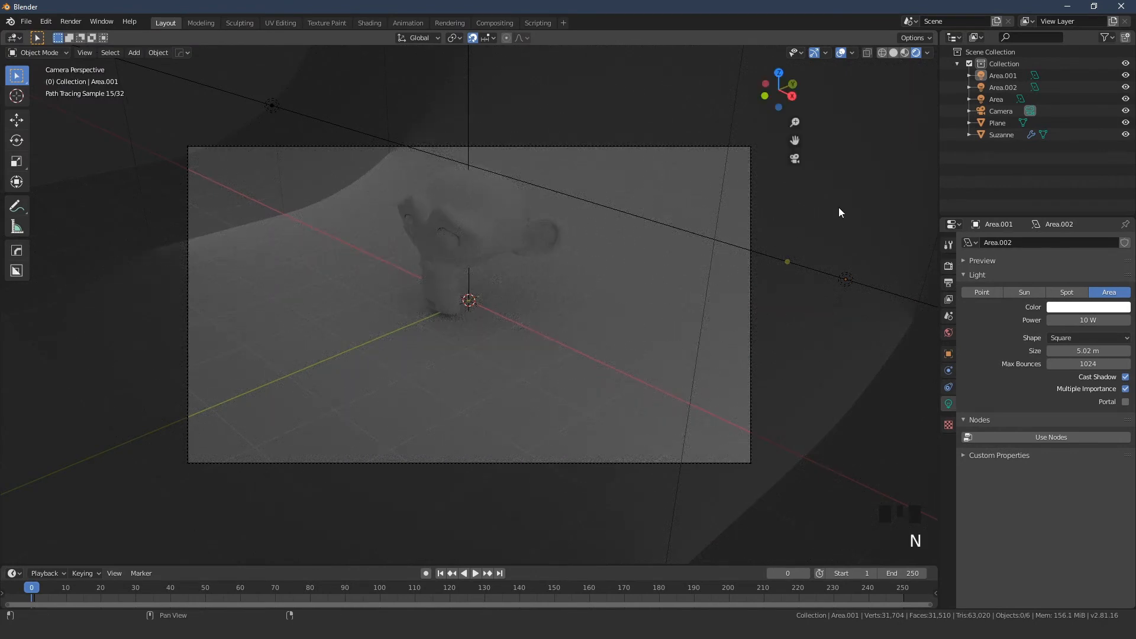
left_click(933, 119)
left_click(932, 73)
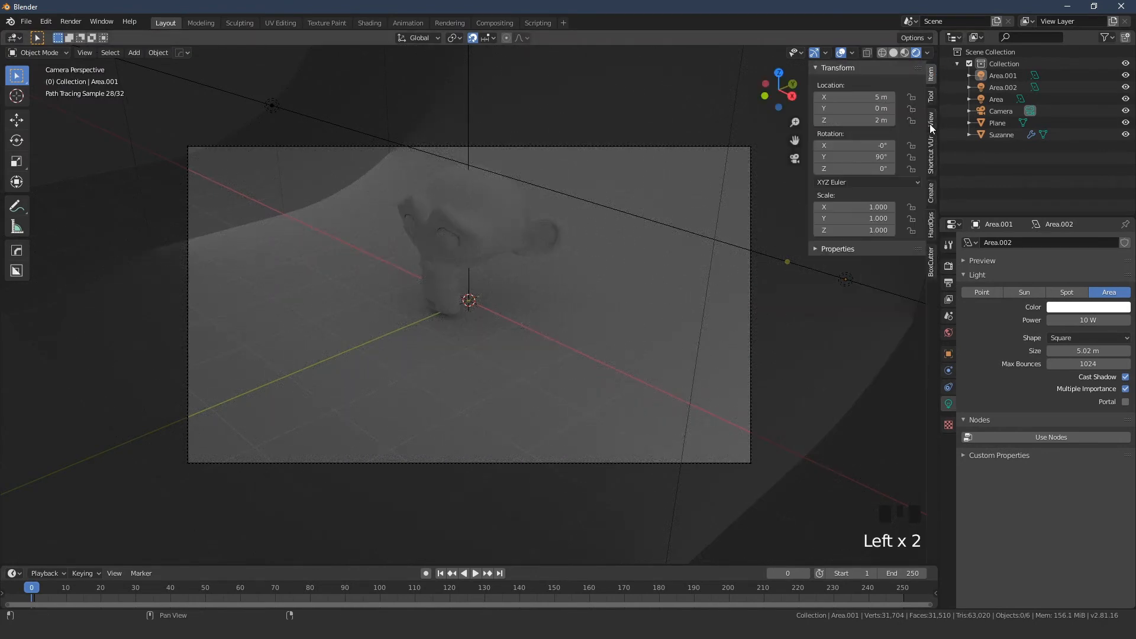
left_click(931, 121)
left_click(916, 213)
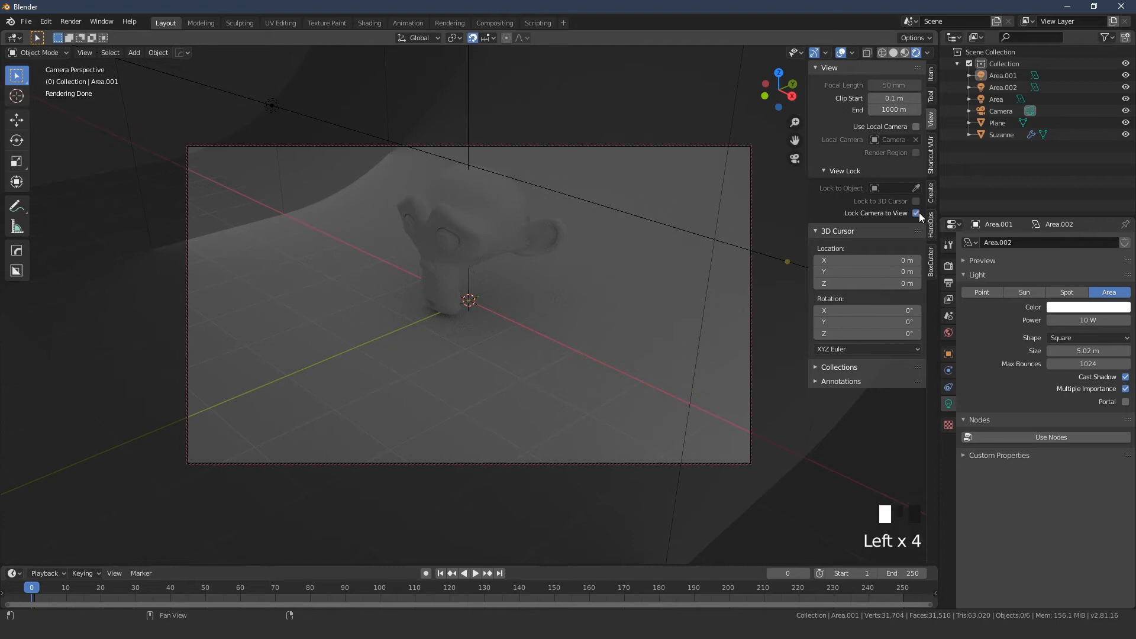
Frame the monkey head straight from the front in the camera view, and turn off Lock Camera to View.
middle_click_drag(633, 215, 525, 324)
scroll(497, 261, "up", 2)
scroll(520, 321, "up", 1)
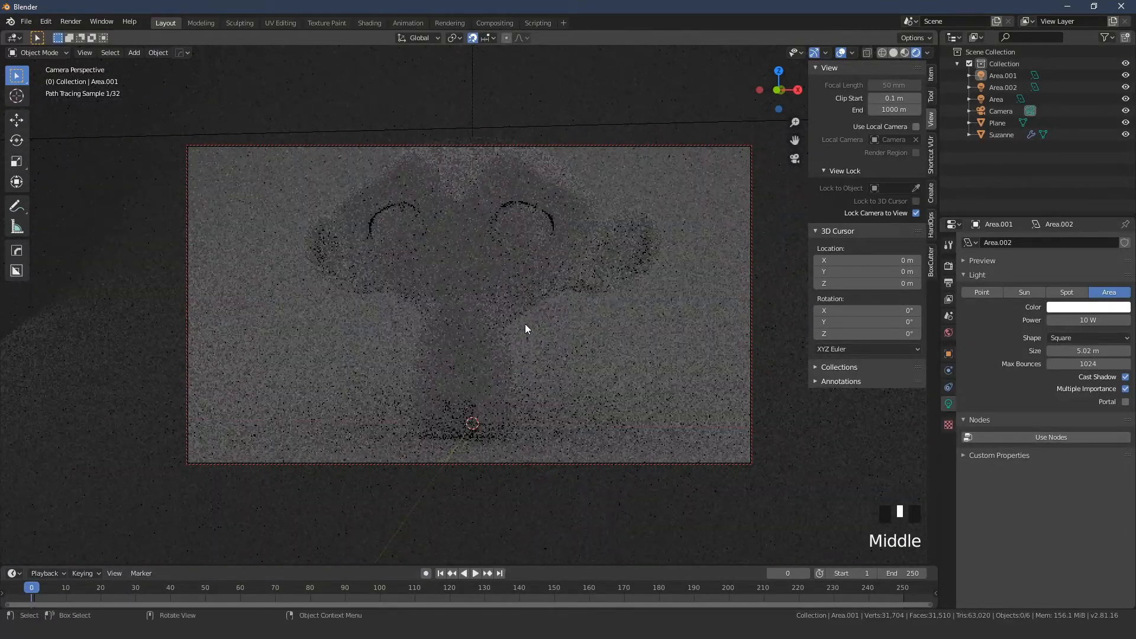
key("F5")
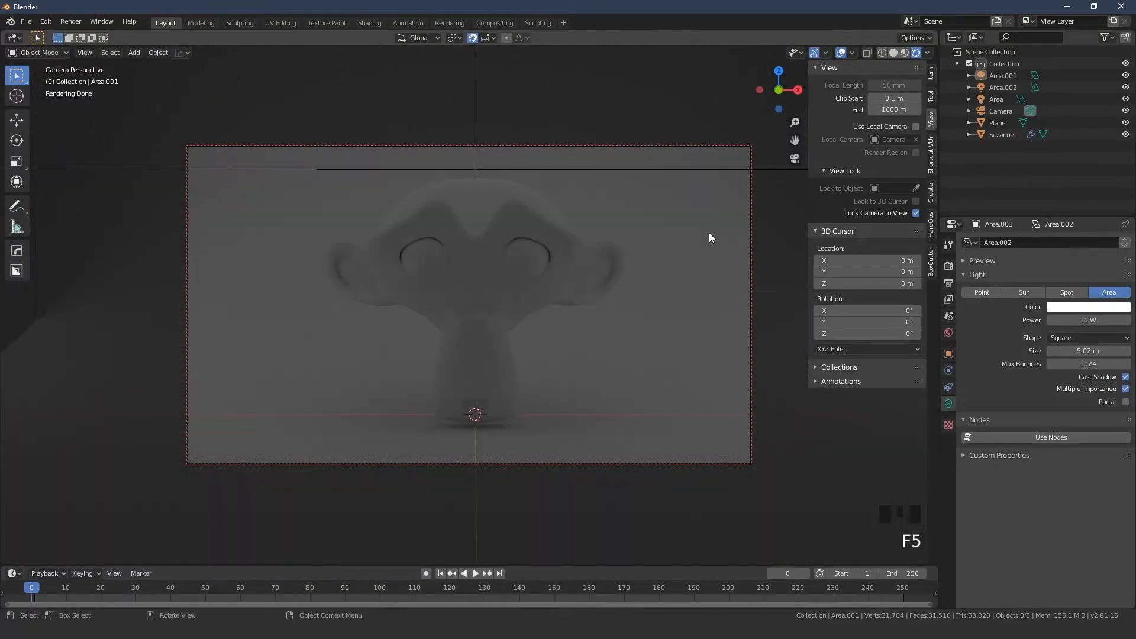
left_click(914, 213)
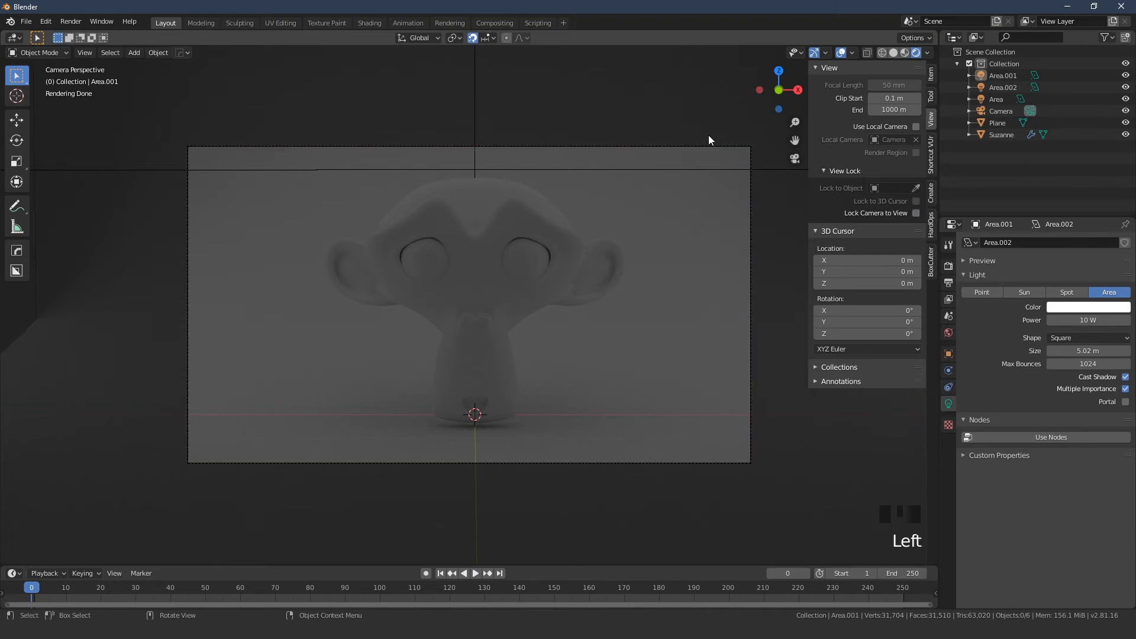
key("n")
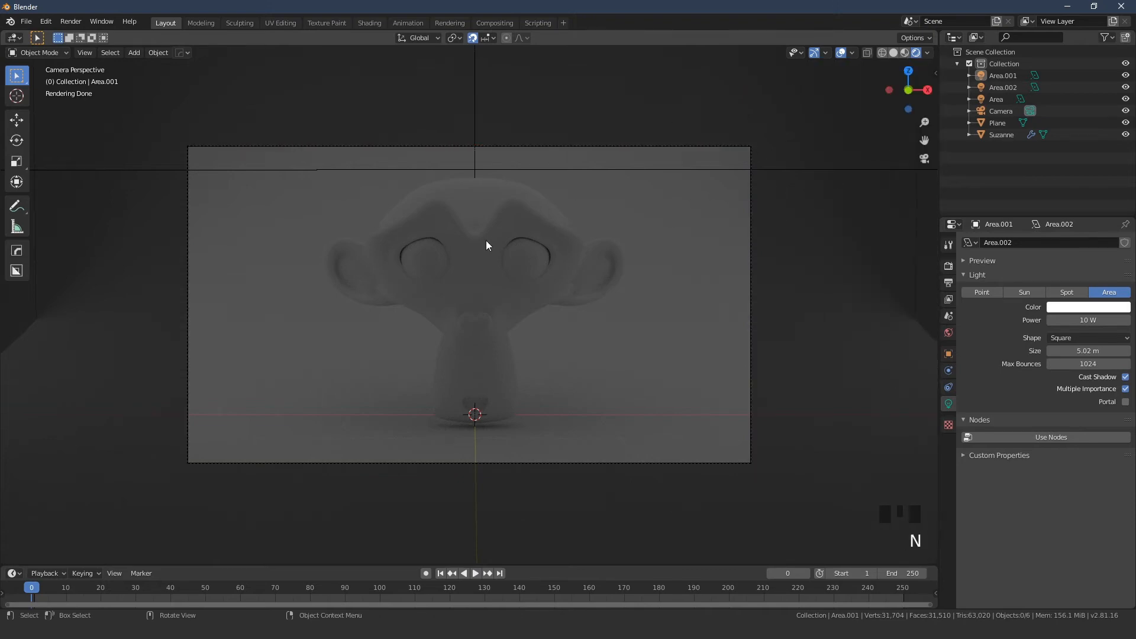
Orbit out of the camera view and return to it to check the camera's framing.
middle_click_drag(486, 244, 527, 264)
scroll(550, 304, "down", 3)
mouse_move(550, 304)
middle_mouse_down()
mouse_move(520, 340)
mouse_move(561, 321)
middle_mouse_up()
scroll(479, 321, "up", 2)
key("KP_0")
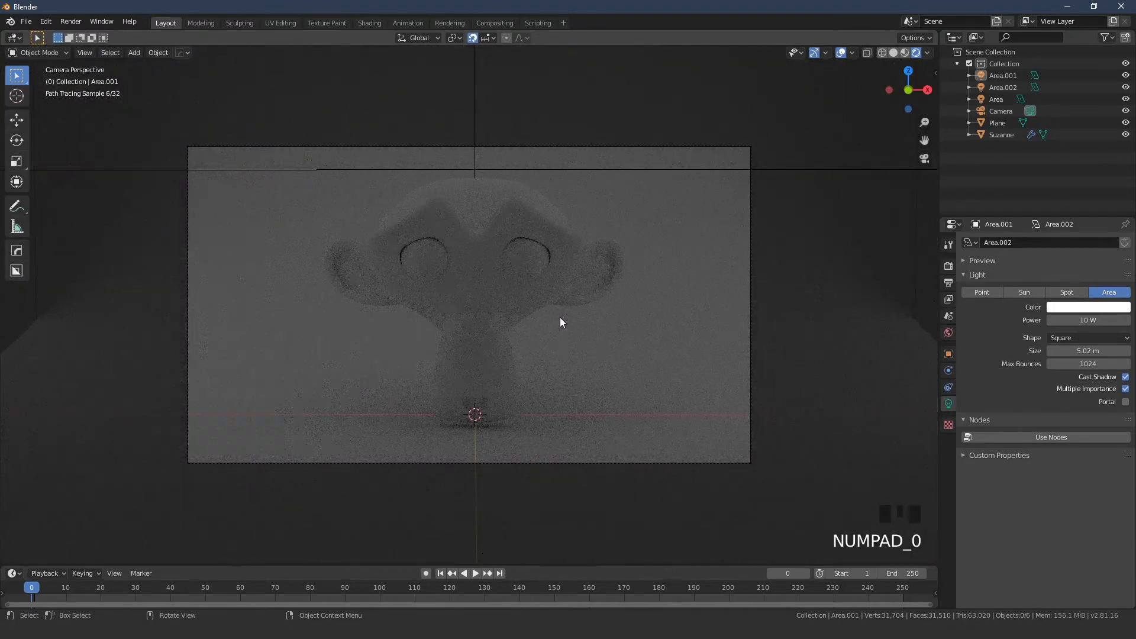
key("F5")
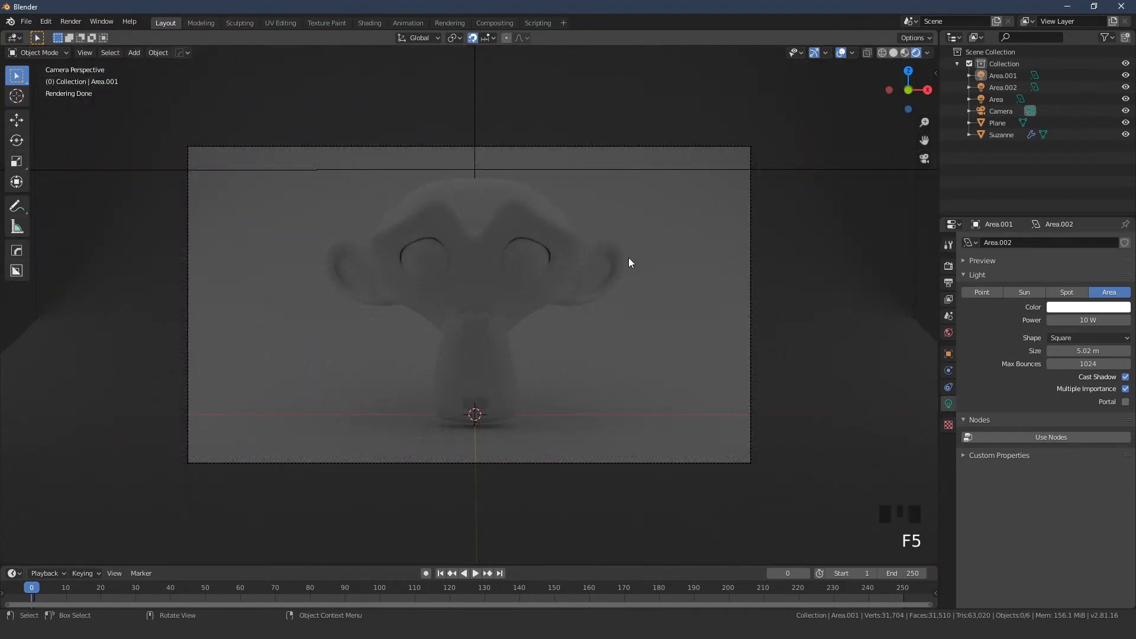
Set the power of the side area light Area.001 to 100 W.
key("F5")
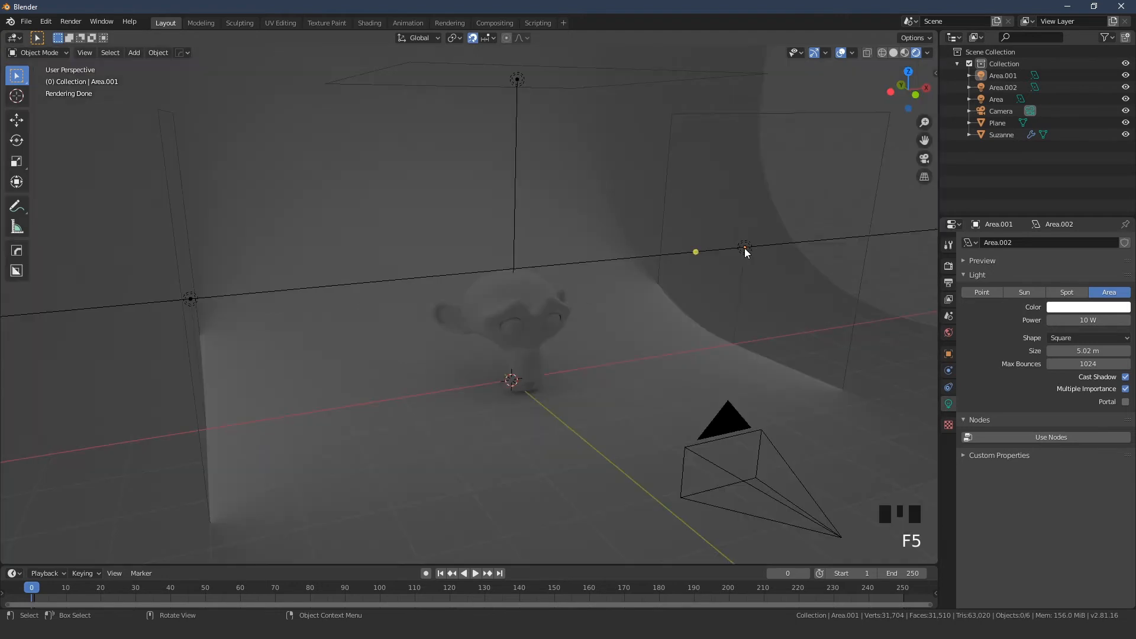
left_click(745, 247)
left_click(1081, 320)
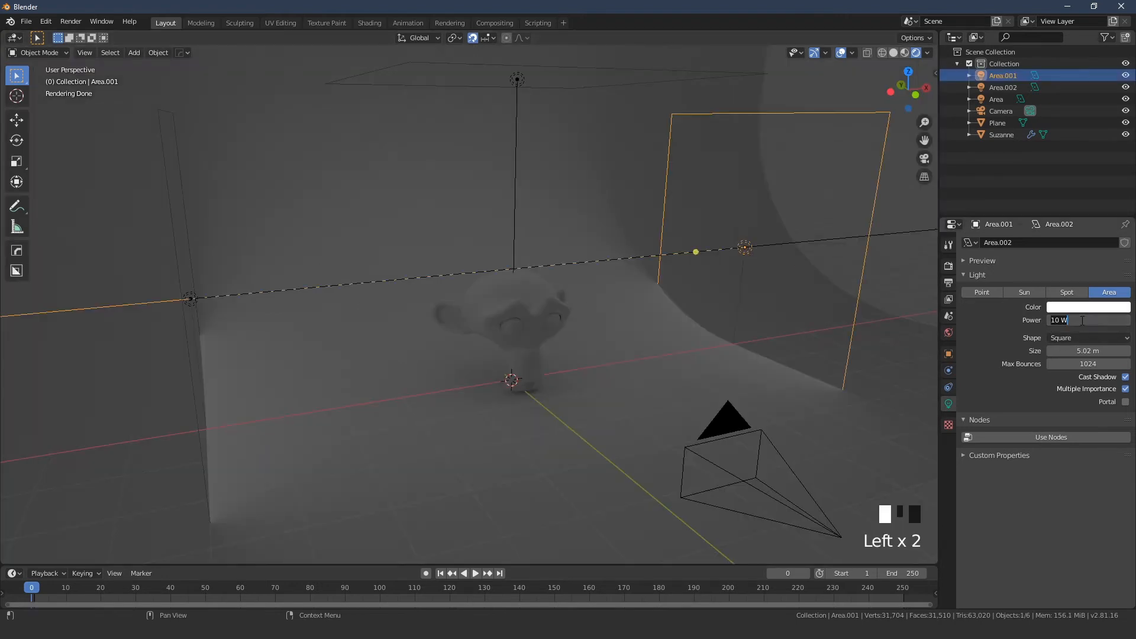
type("100")
key("Return")
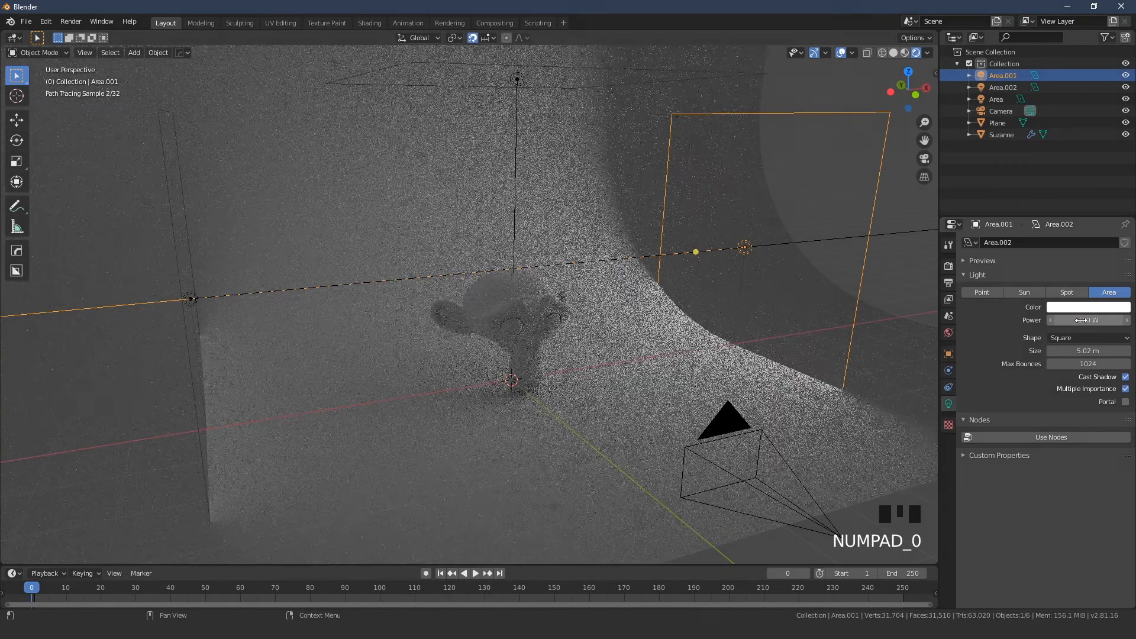
Set the power of the opposite side light, Area.002, to 100 W.
left_click(190, 299)
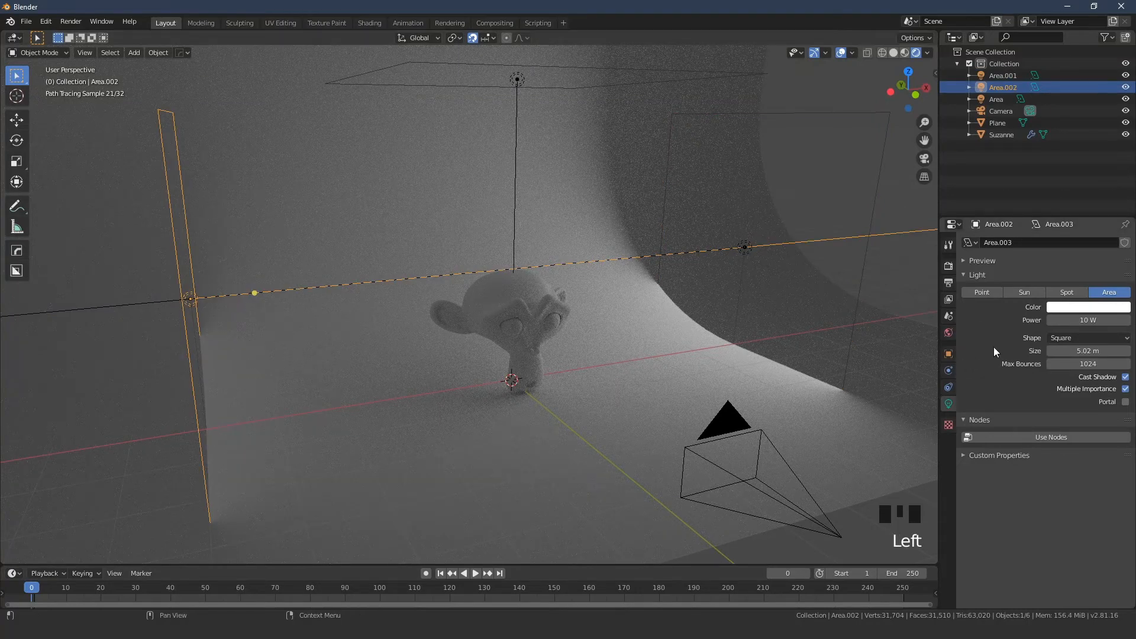
left_click(1078, 322)
left_click(1077, 323)
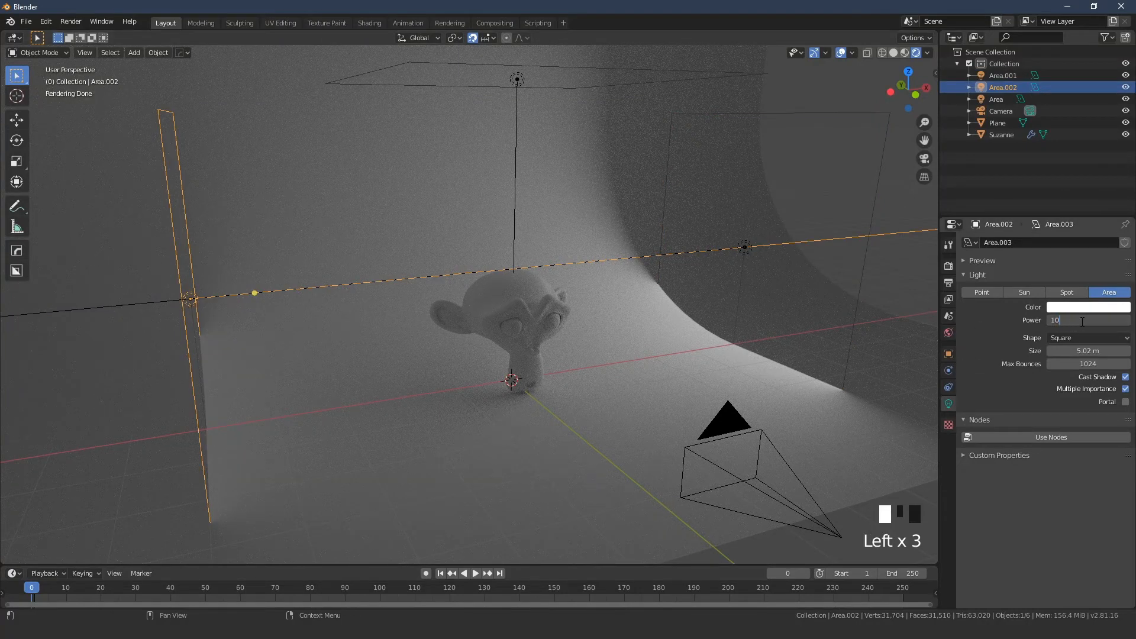
type("100")
key("Return")
Set the overhead area light's power to 150 W and check the lighting through the camera.
left_click(517, 80)
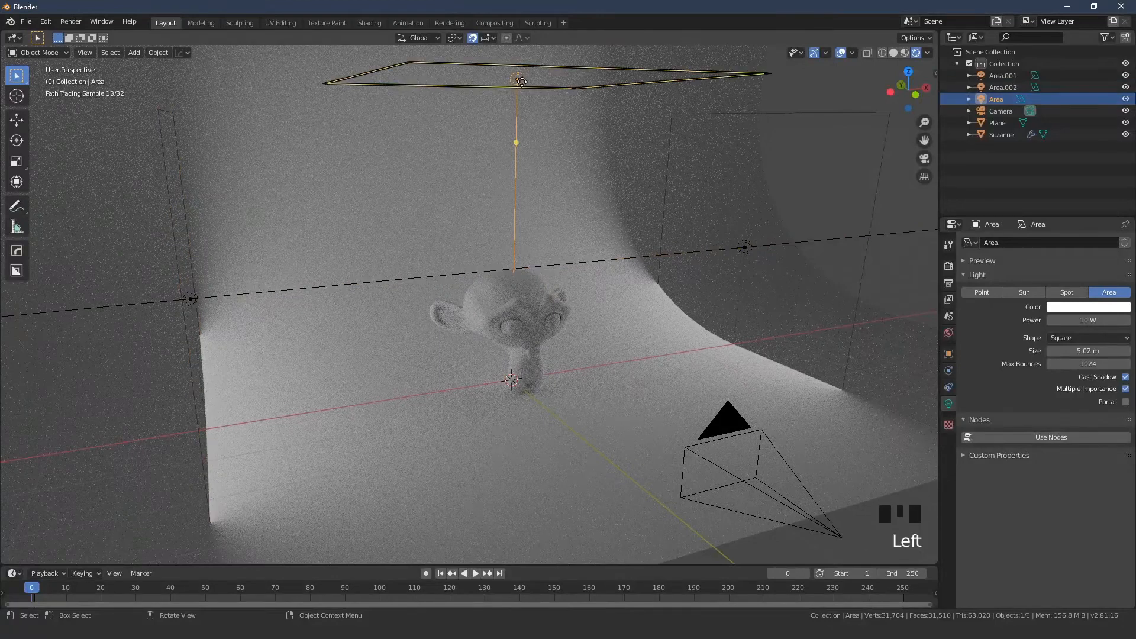
left_click(1086, 321)
type("150")
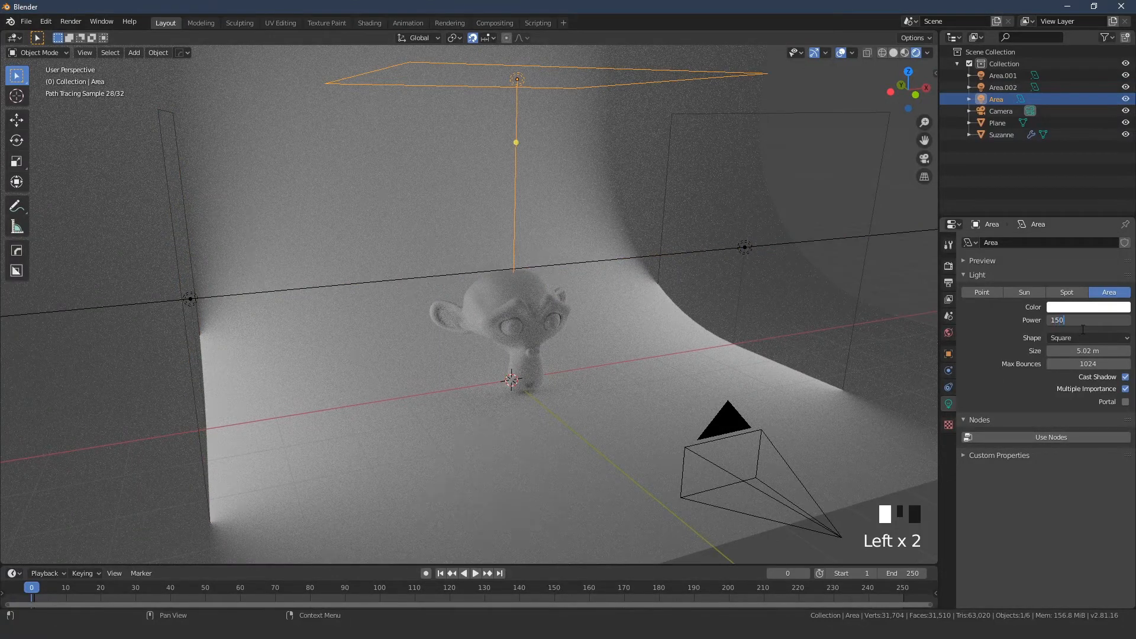
key("Return")
key("F5")
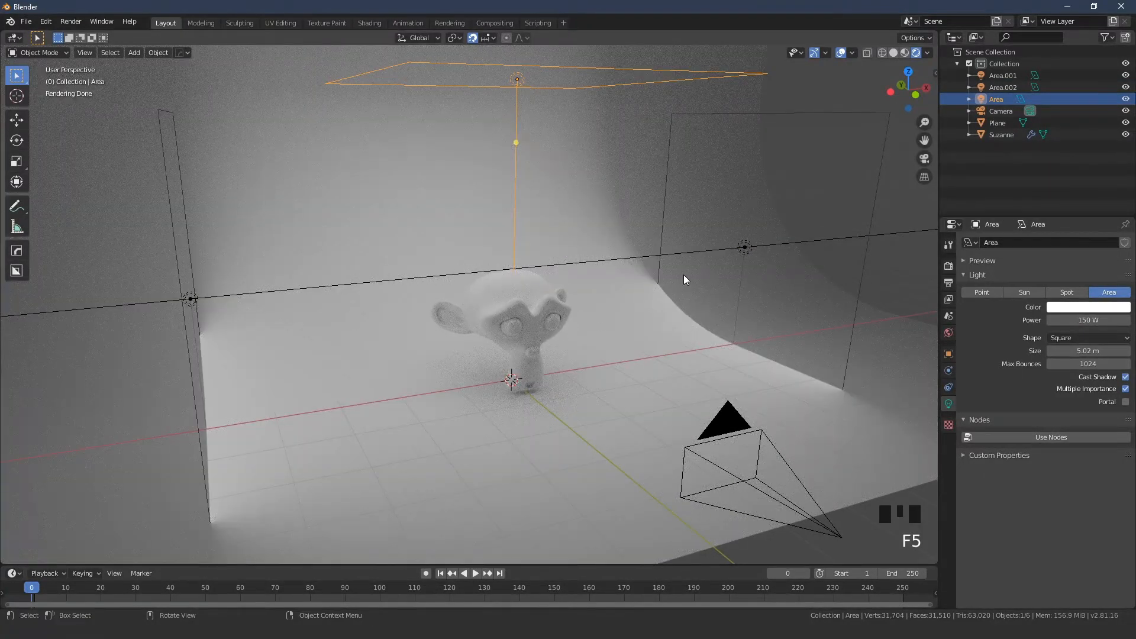
key("KP_0")
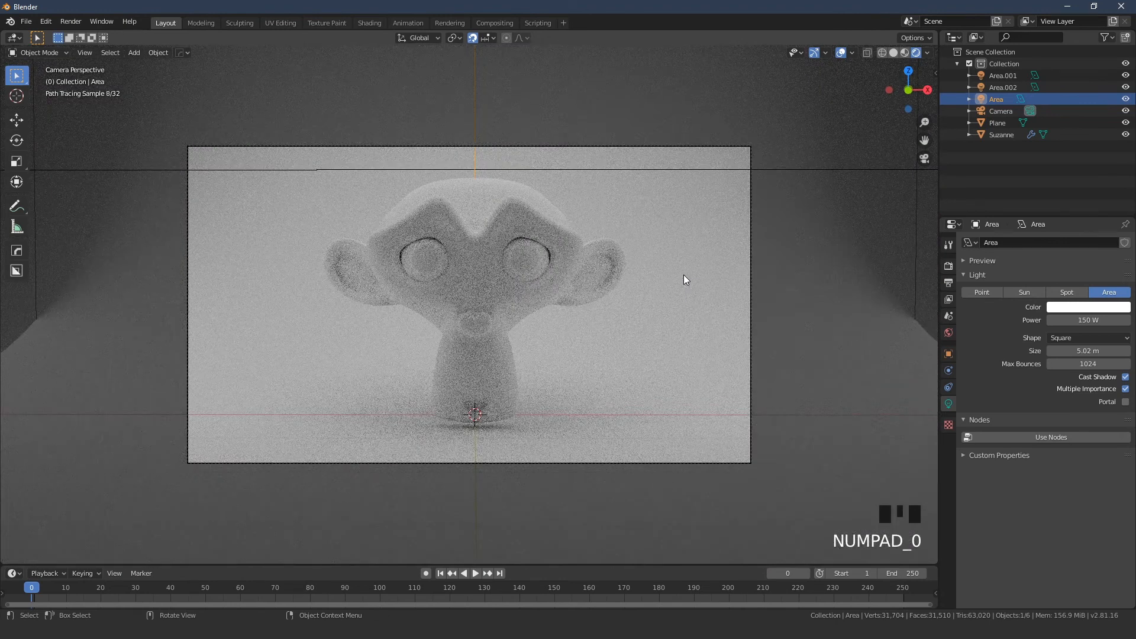
key("F5")
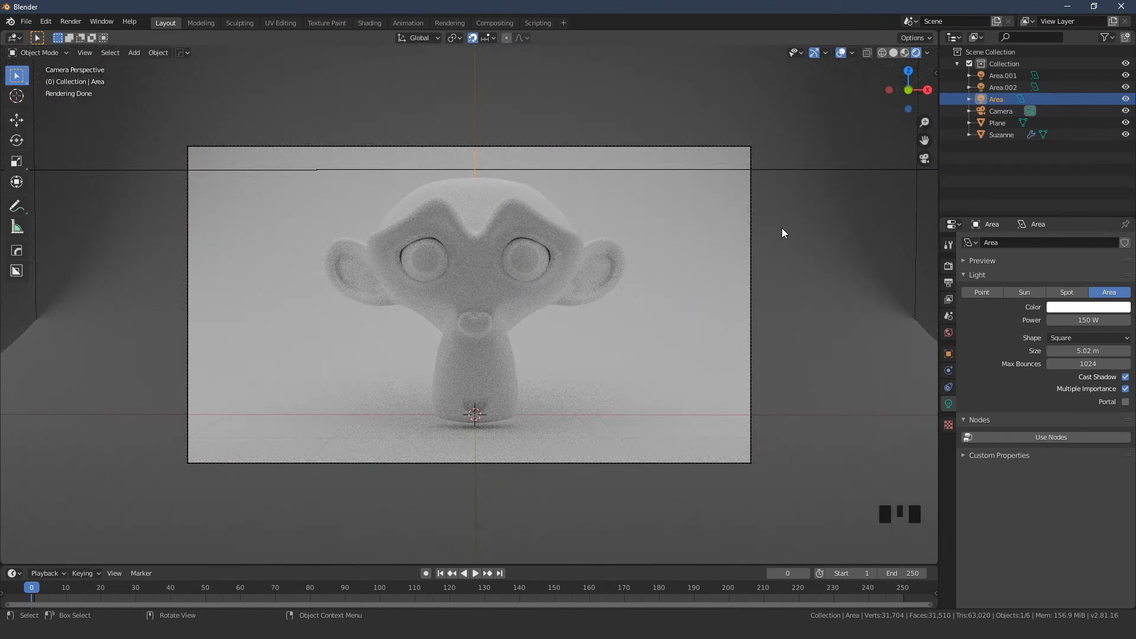
Tint the side area light Area.001 pale blue, with a hue of 0.568 and a saturation of 0.352.
key("F5")
left_click(1002, 75)
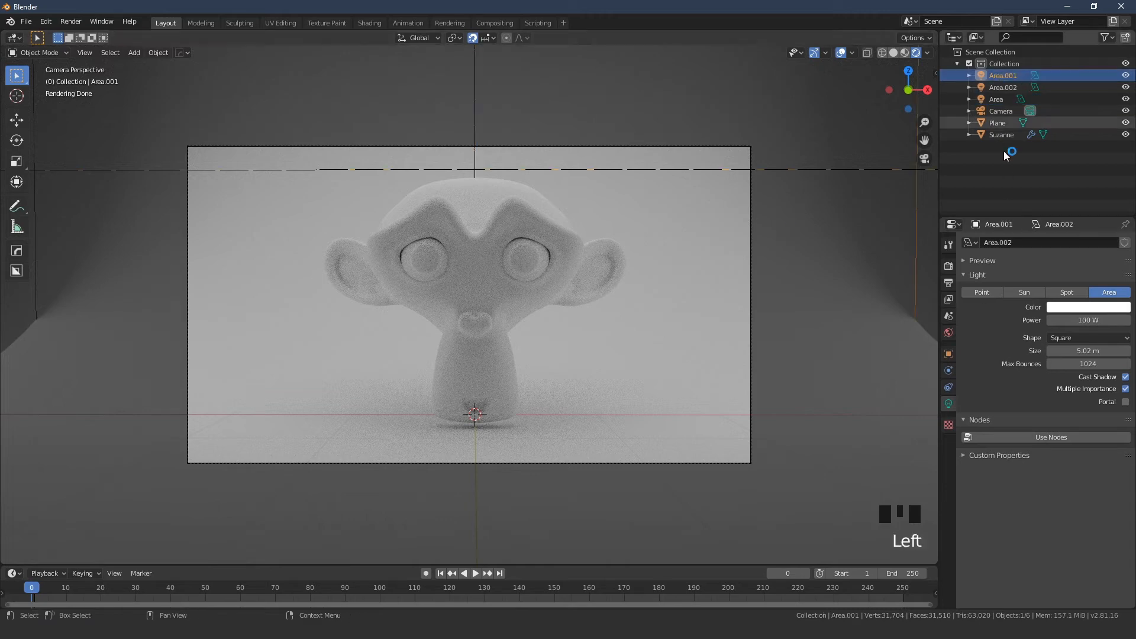
left_click(1073, 307)
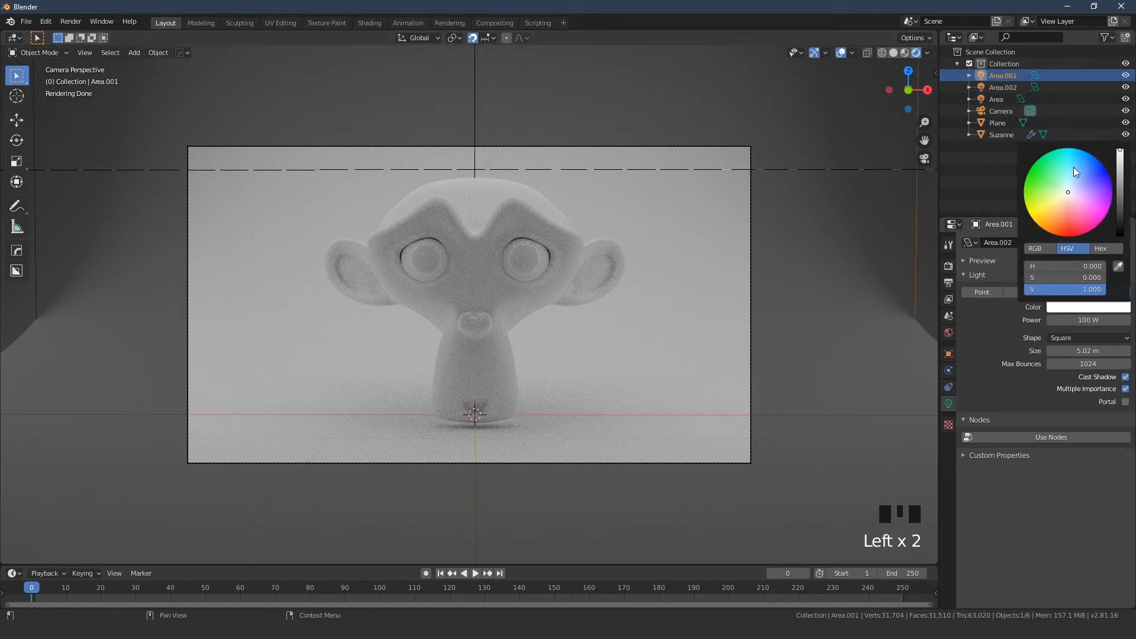
left_click_drag(1073, 167, 1073, 178)
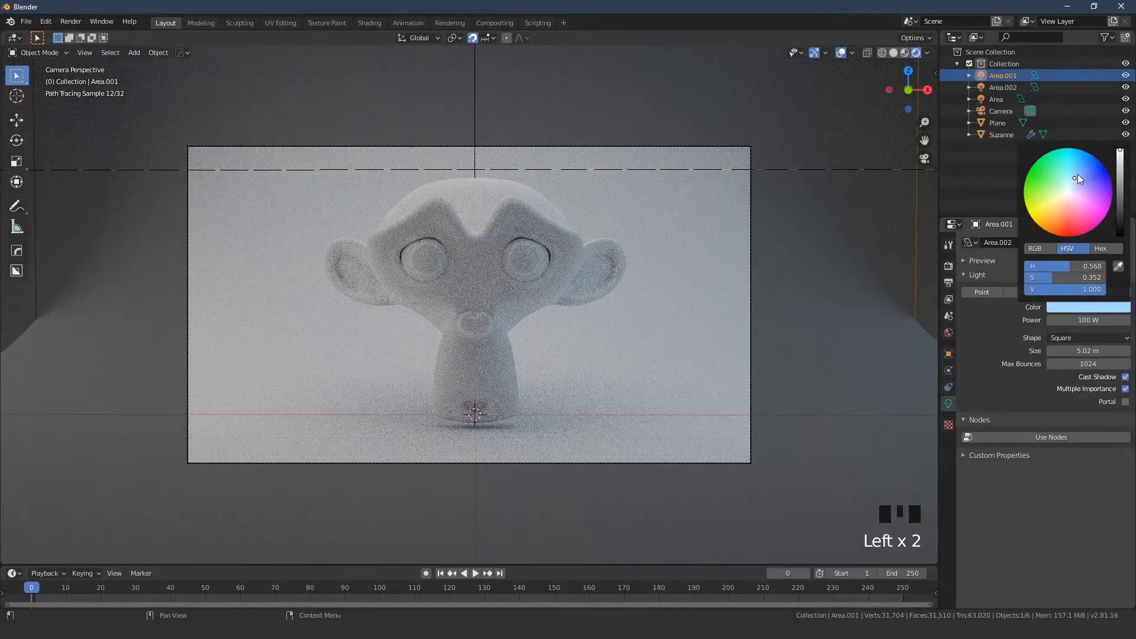
Tint the opposite side light, Area.002, a pale warm orange.
left_click(1006, 89)
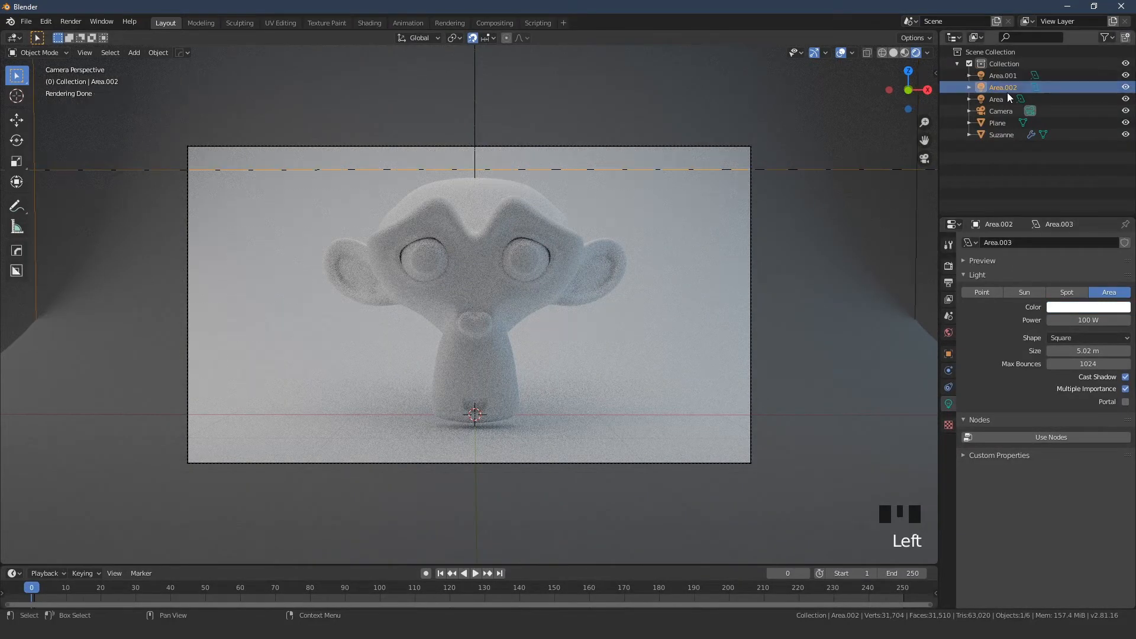
left_click(1060, 307)
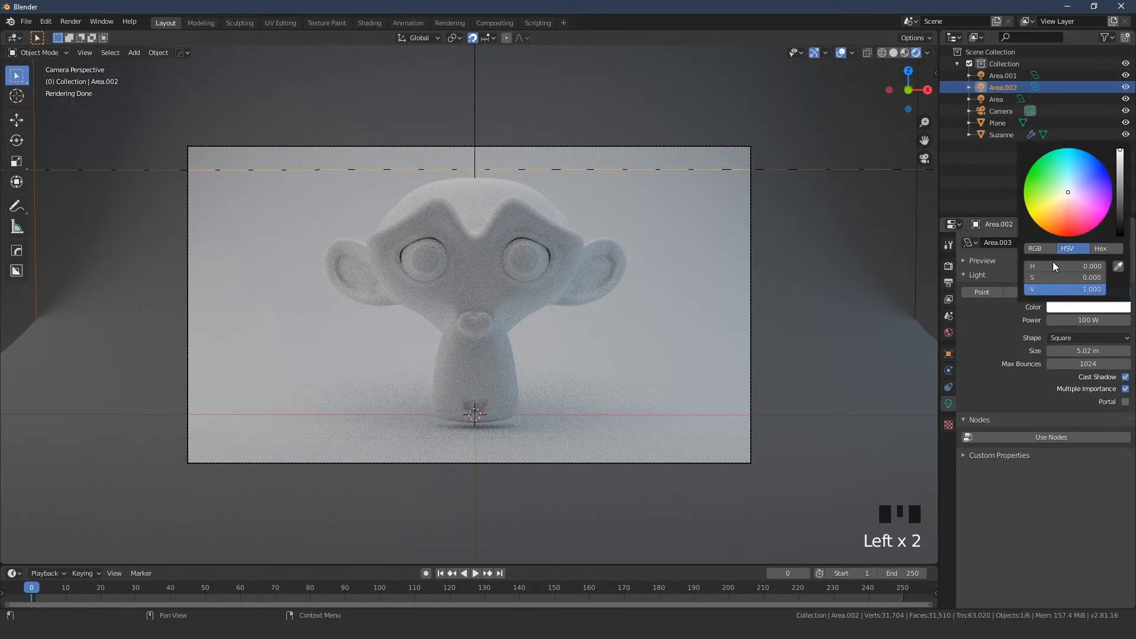
left_click(1058, 201)
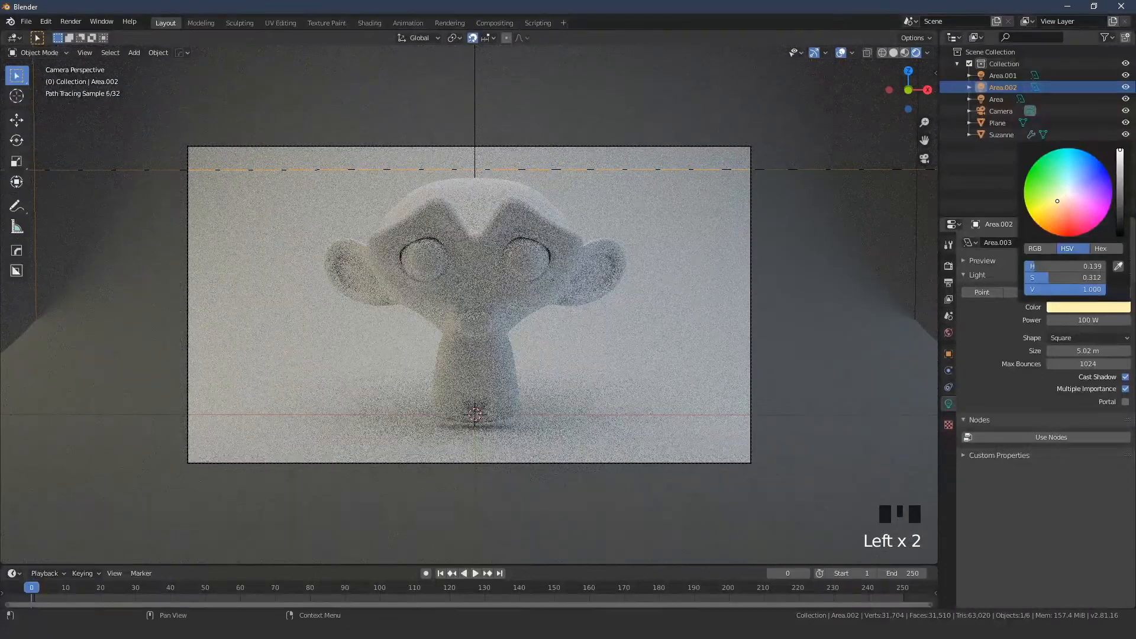
left_click(1061, 198)
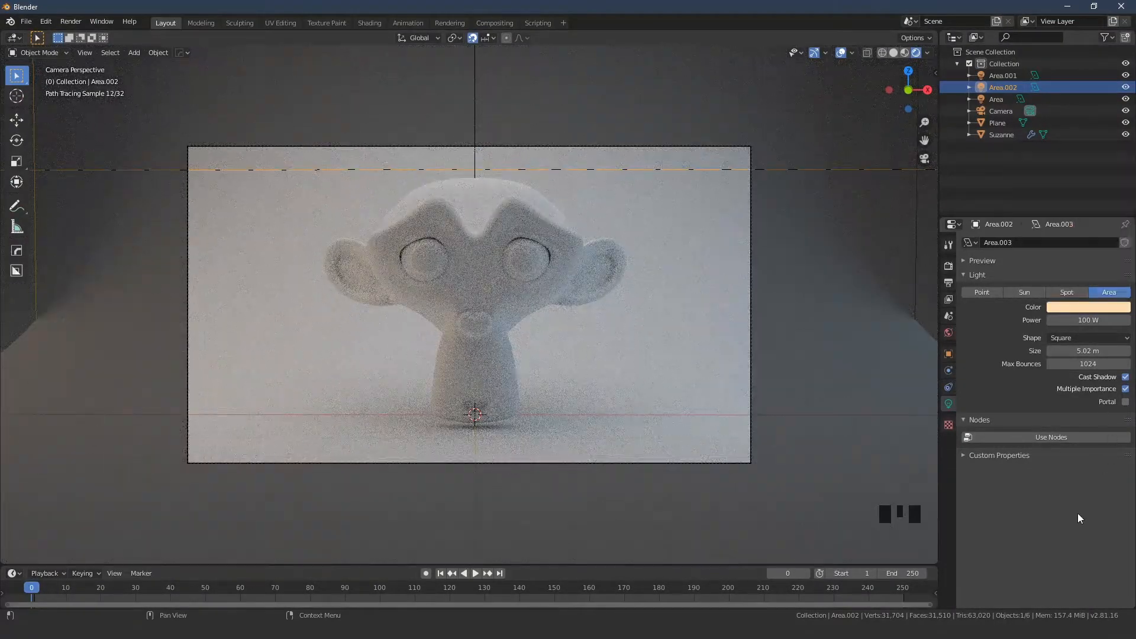
Render the camera view to examine the blue and orange lighting on the monkey head.
left_click(647, 320)
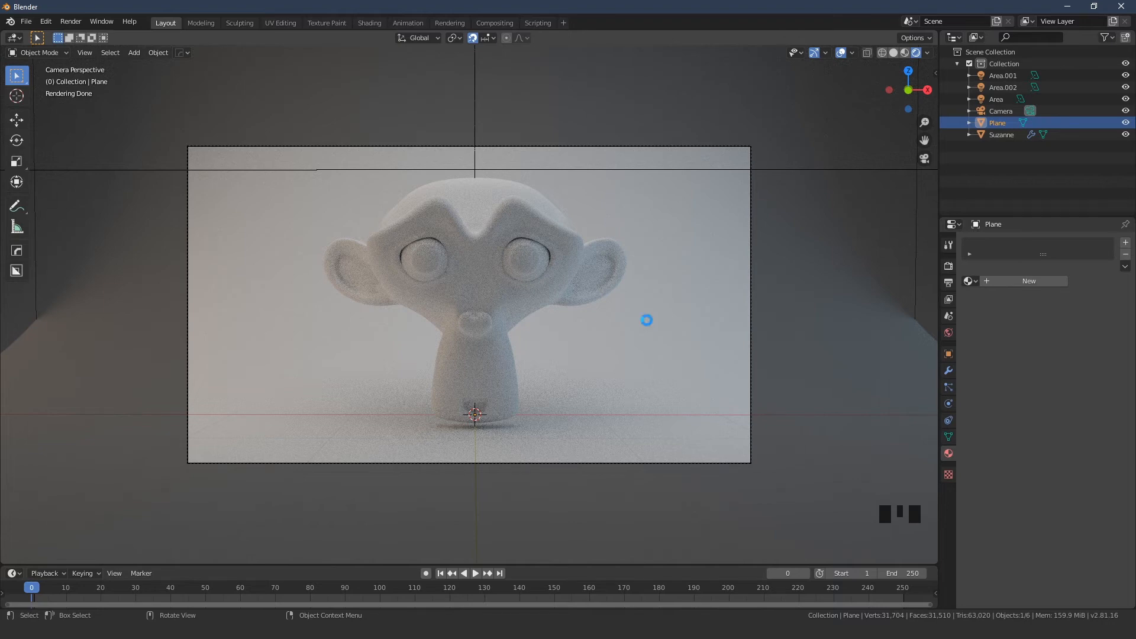
key("F12")
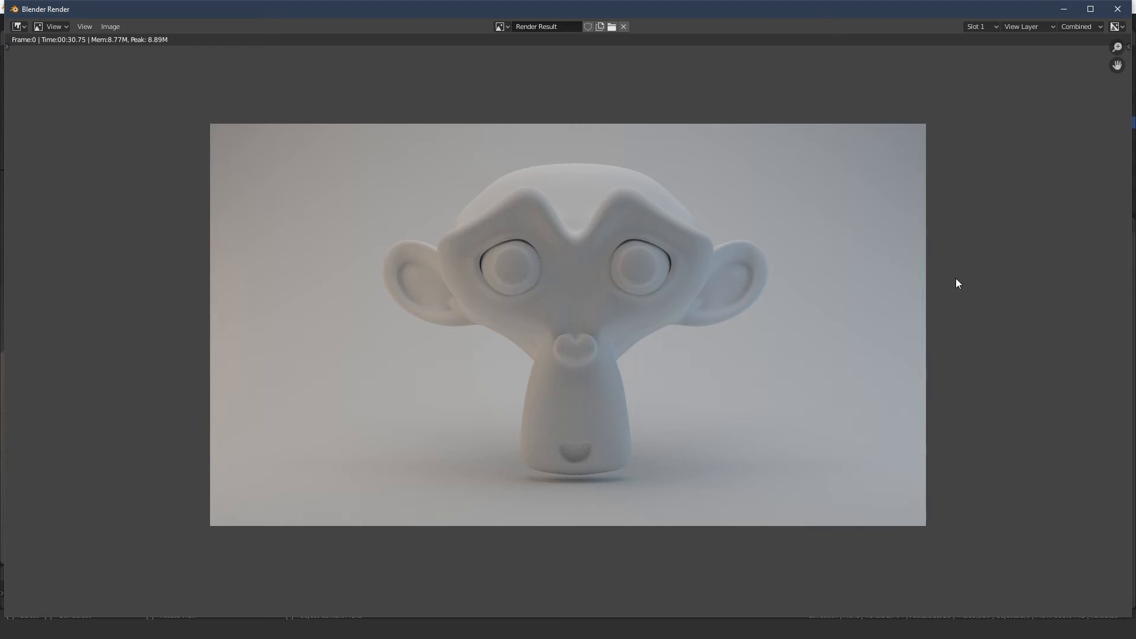
key("super+Up")
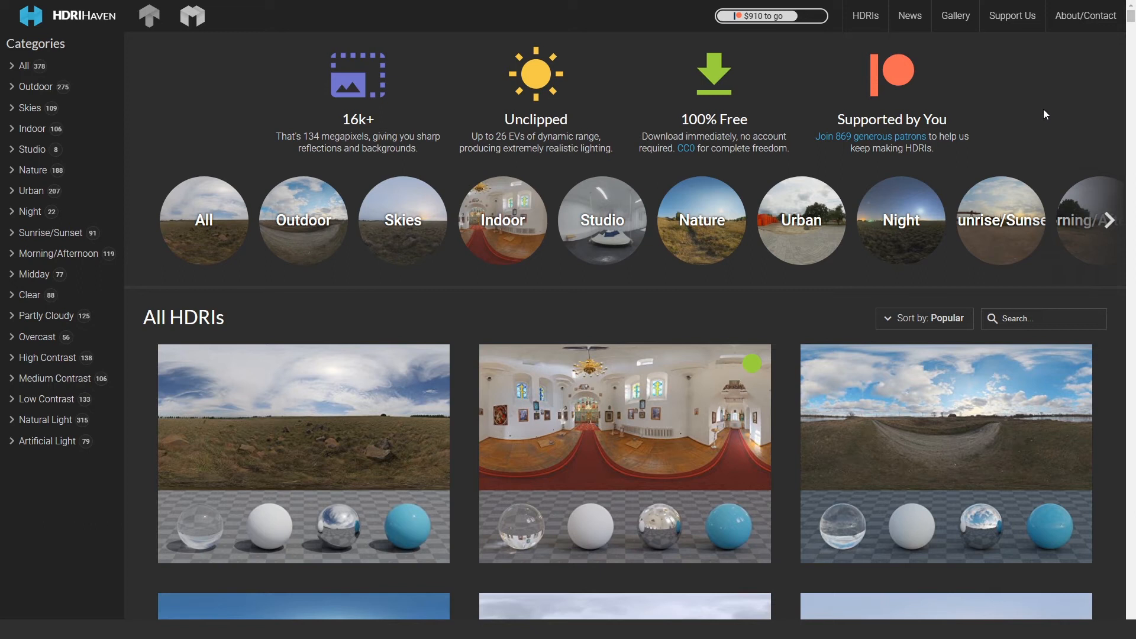
Switch to the HDRI Haven website, browse its HDRI catalogue and look through the Studio category.
scroll(993, 264, "down", 2)
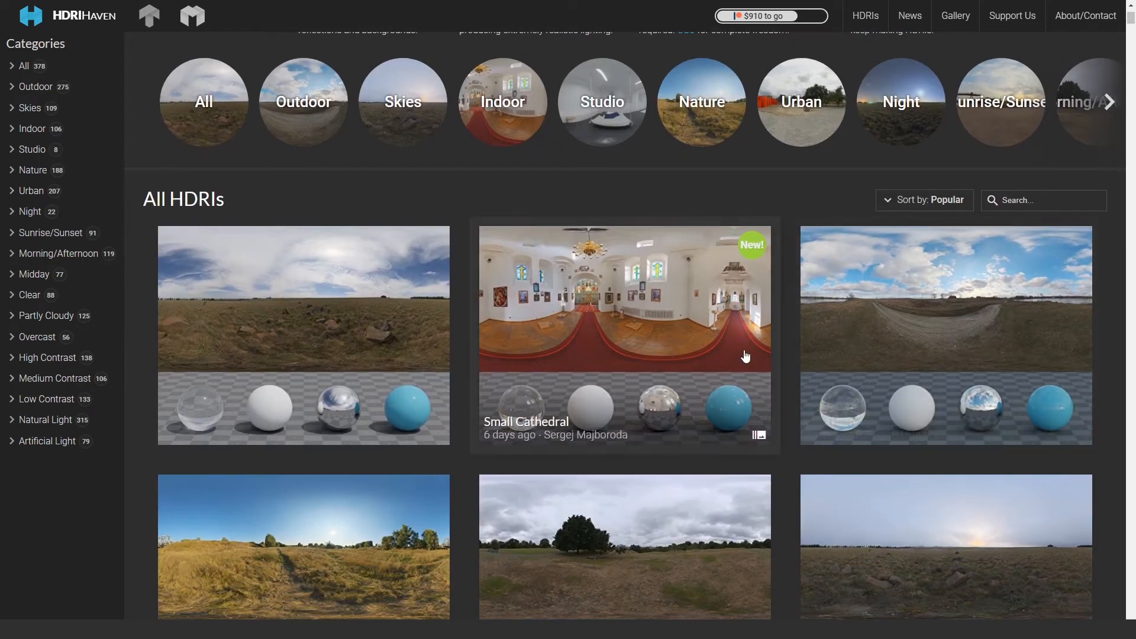
scroll(675, 383, "down", 1)
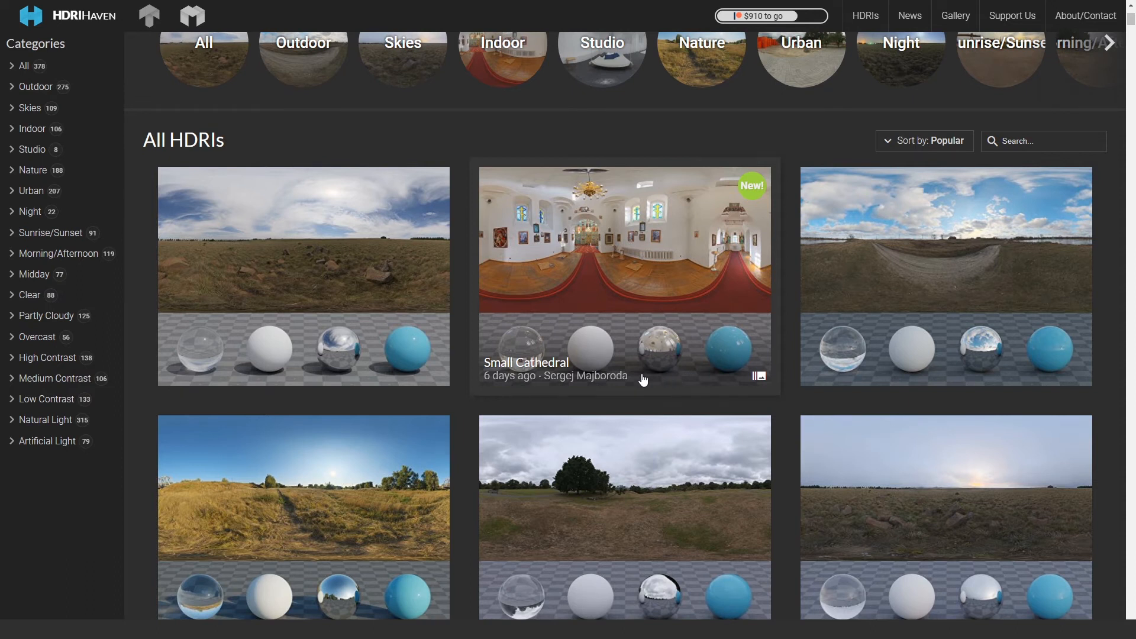
scroll(642, 378, "down", 2)
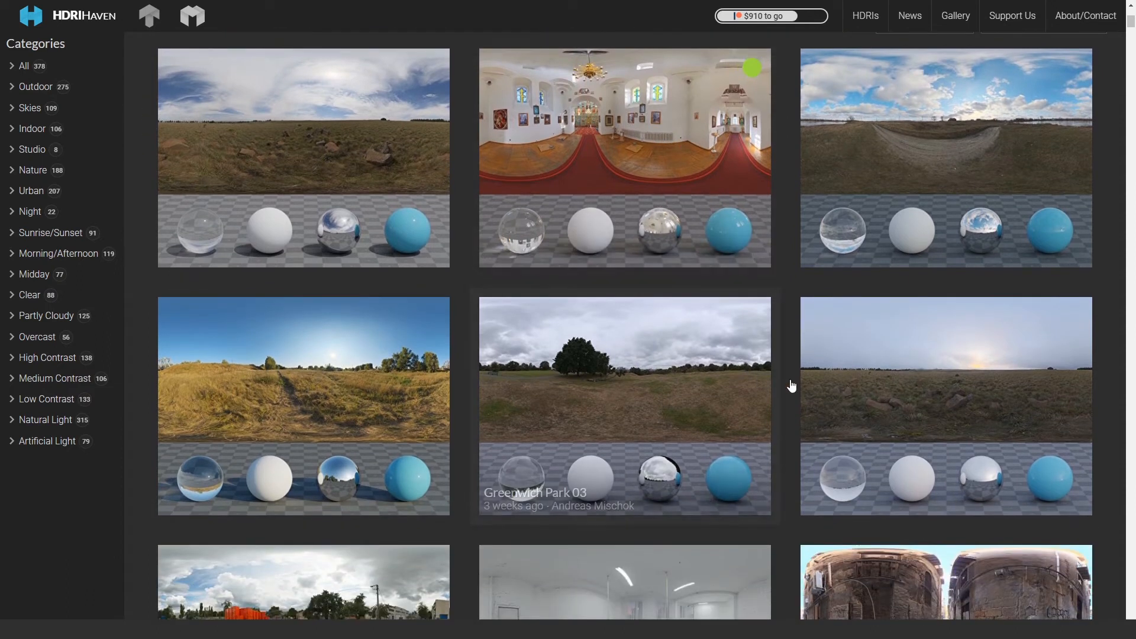
scroll(445, 235, "down", 1)
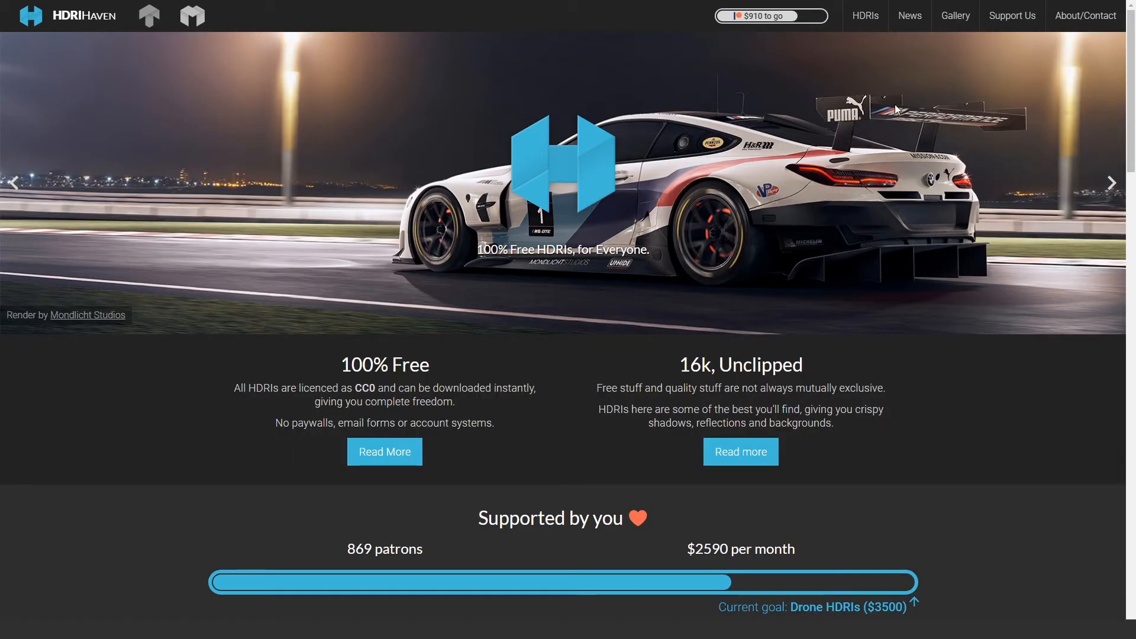
left_click(865, 15)
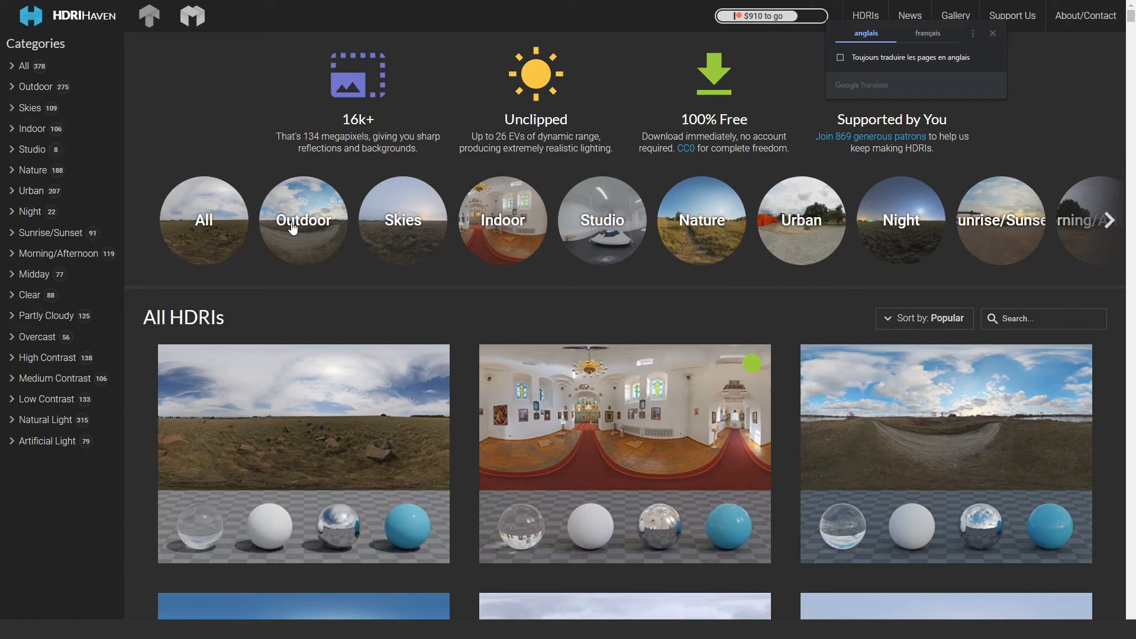
left_click(605, 231)
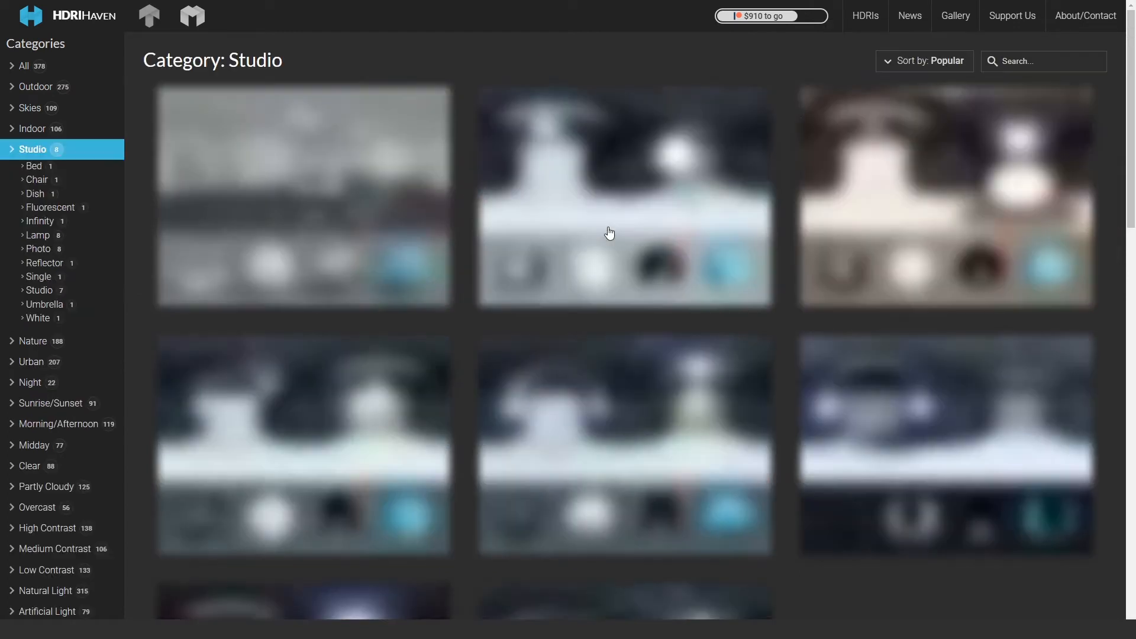
left_click(606, 205)
scroll(520, 349, "down", 8)
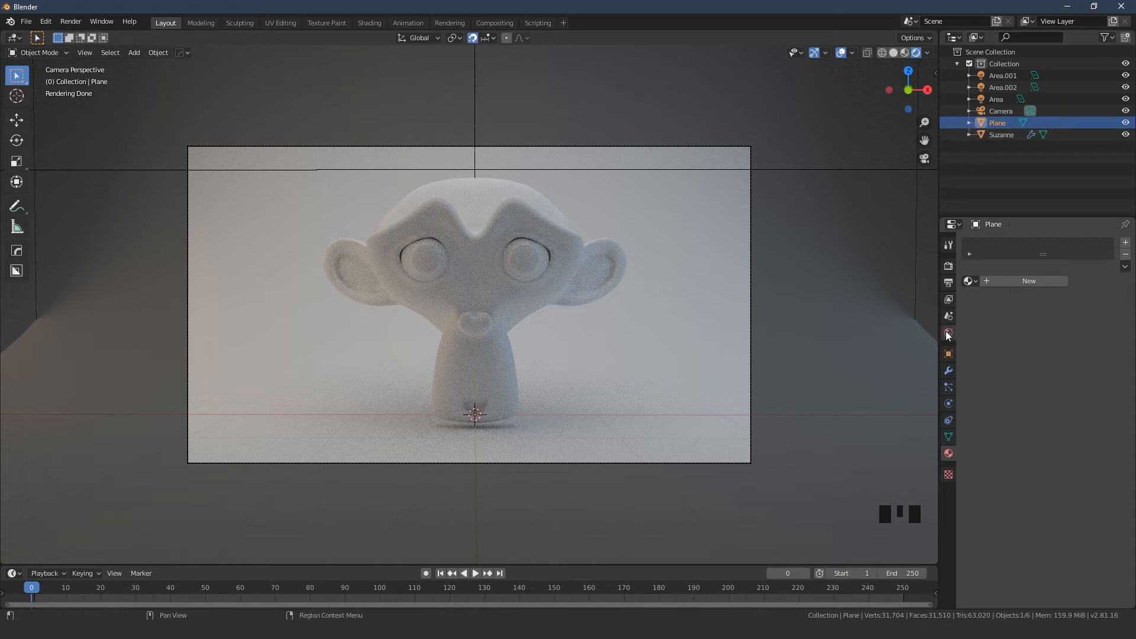
Switch back to Blender and use an Environment Texture as the world background's color.
left_click(948, 334)
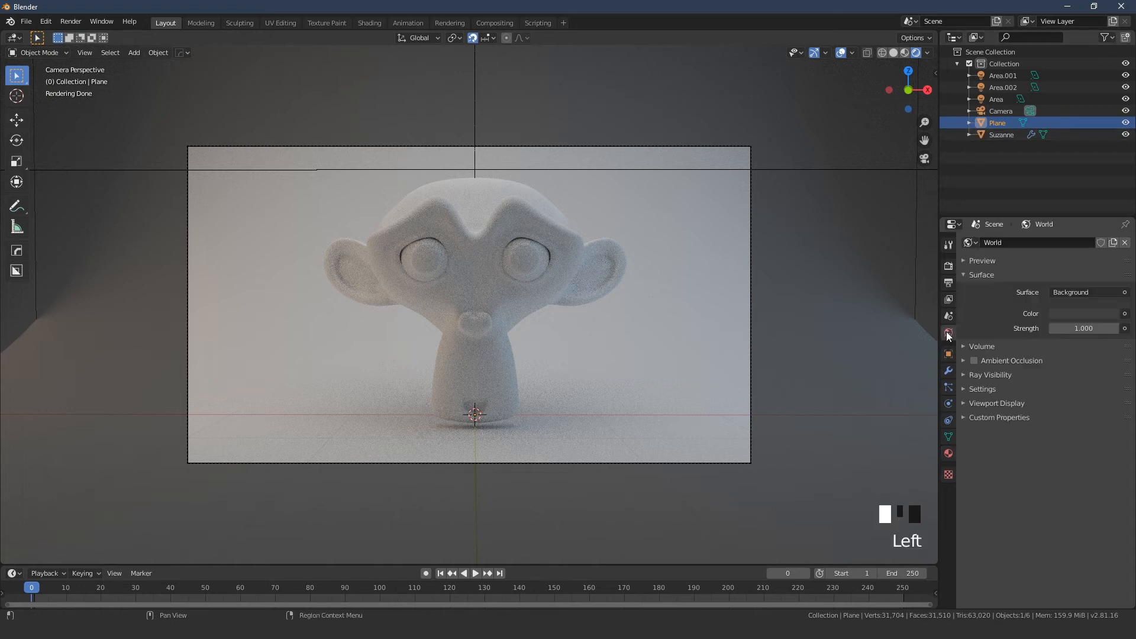
left_click(1124, 313)
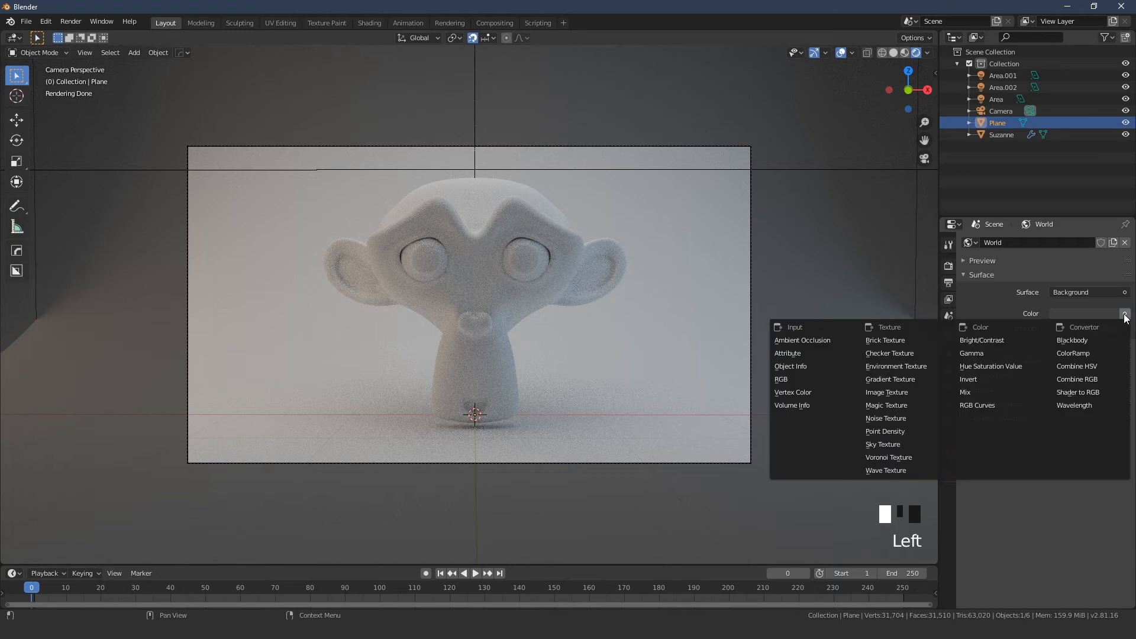
left_click(890, 366)
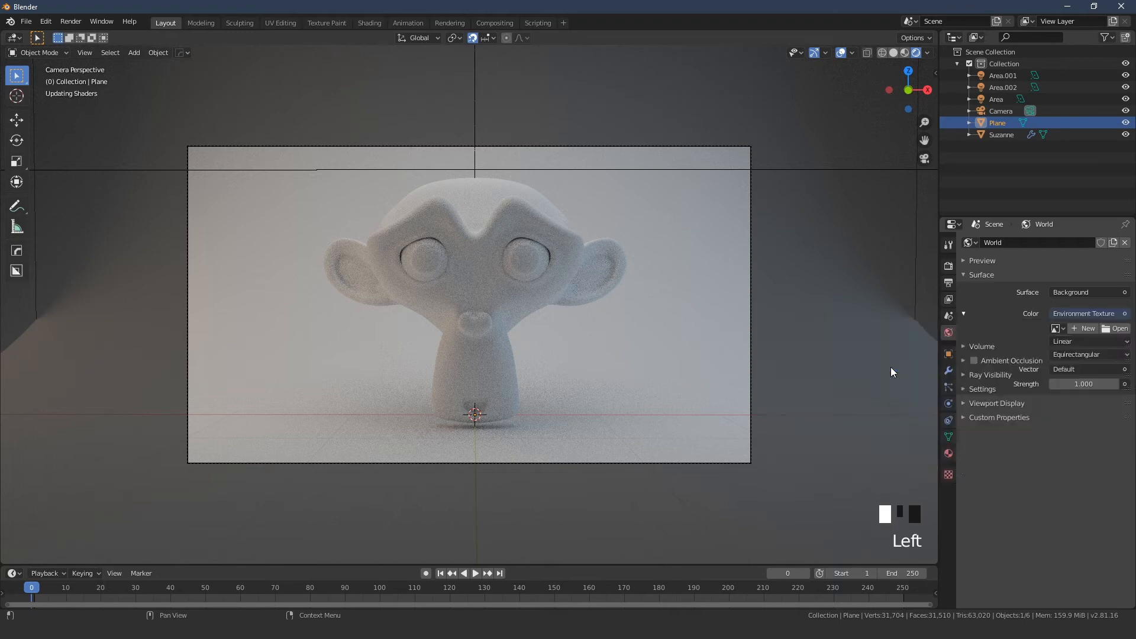
key("F5")
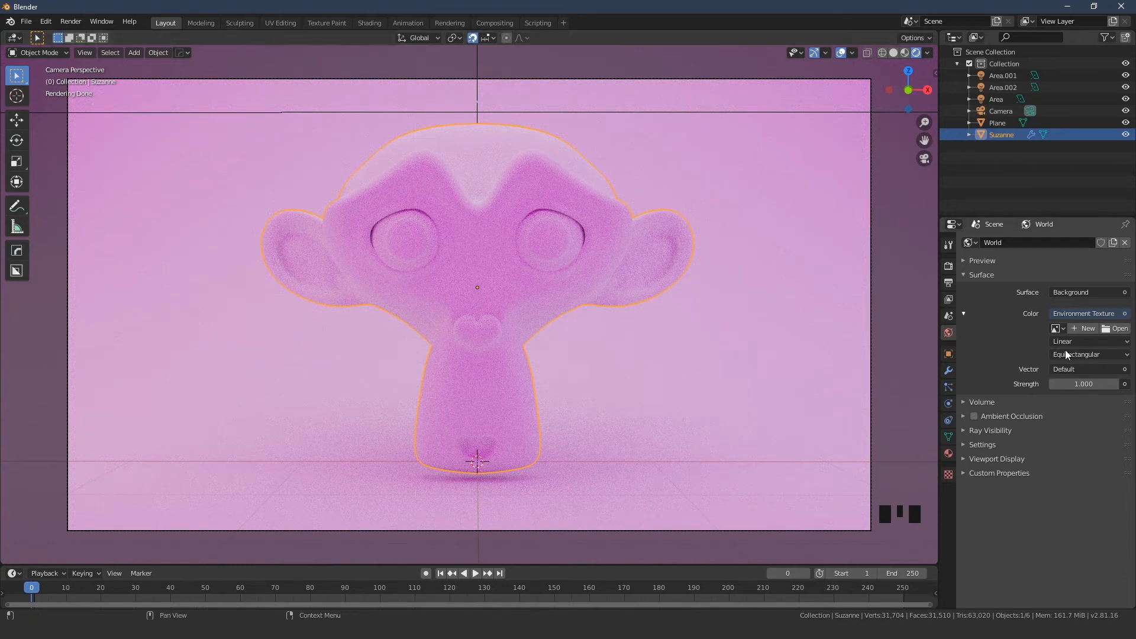
Load canary_wharf_4k.hdr from the recent folder T as the world's environment image.
left_click(1108, 330)
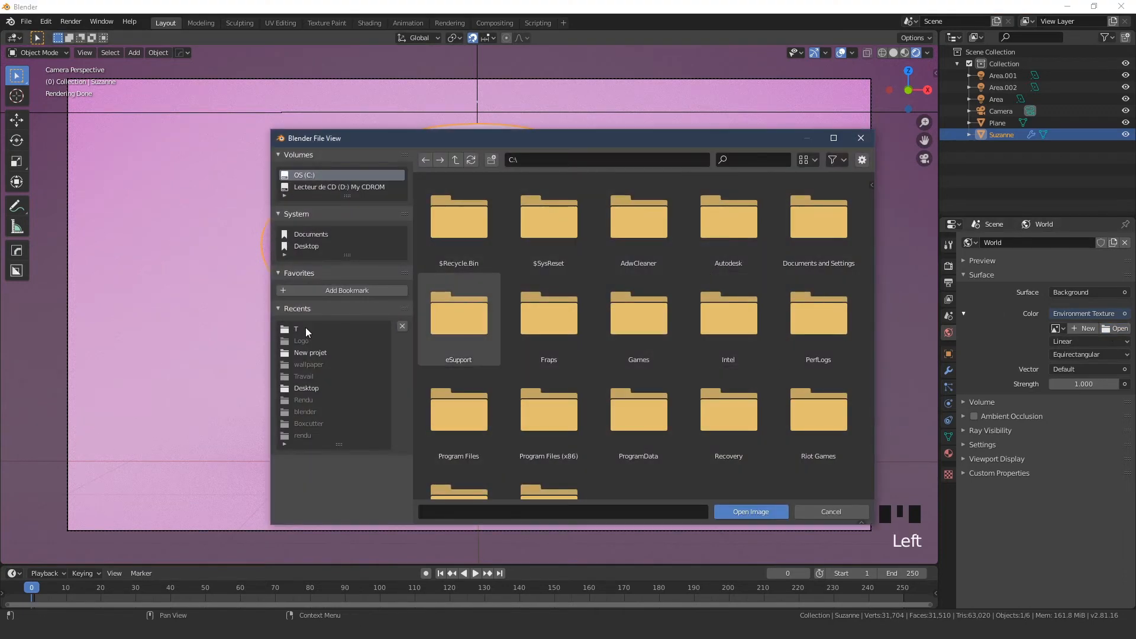
left_click(306, 328)
left_click(547, 311)
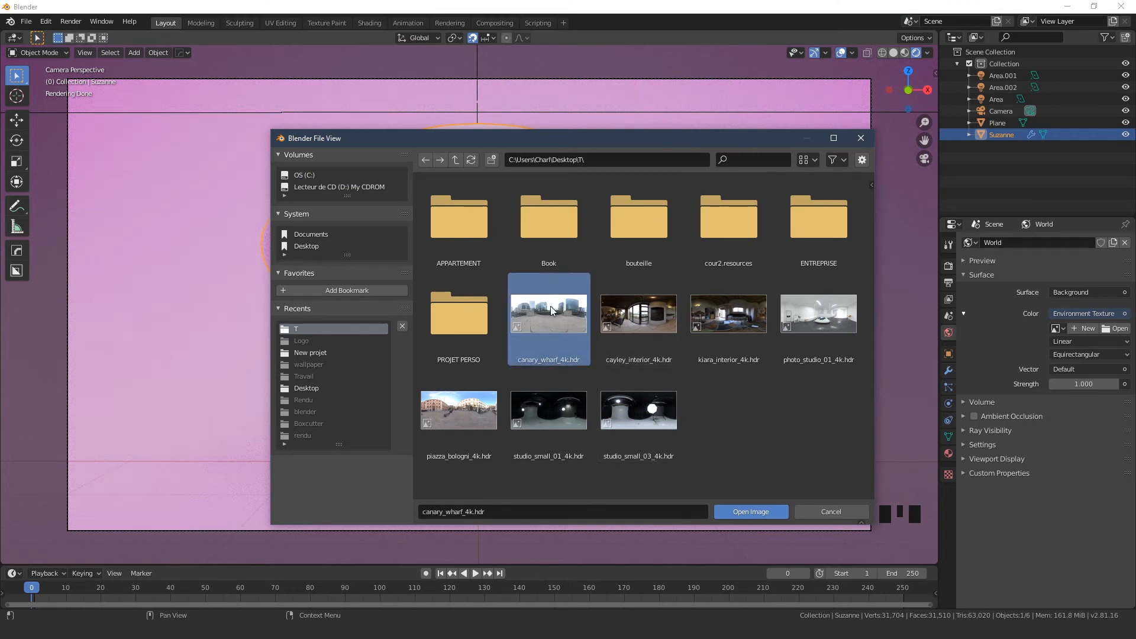
left_click(746, 512)
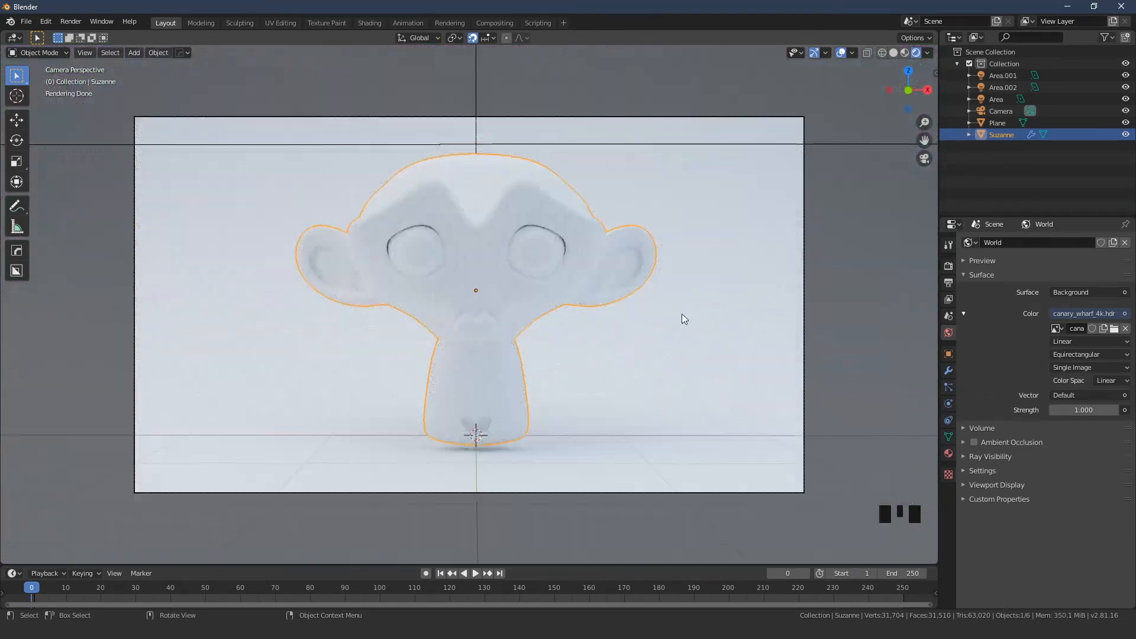
Orbit out of the camera view to examine the HDRI surroundings around the backdrop, and return to the camera view.
scroll(681, 313, "down", 3)
middle_click_drag(682, 313, 622, 339)
scroll(591, 278, "down", 3)
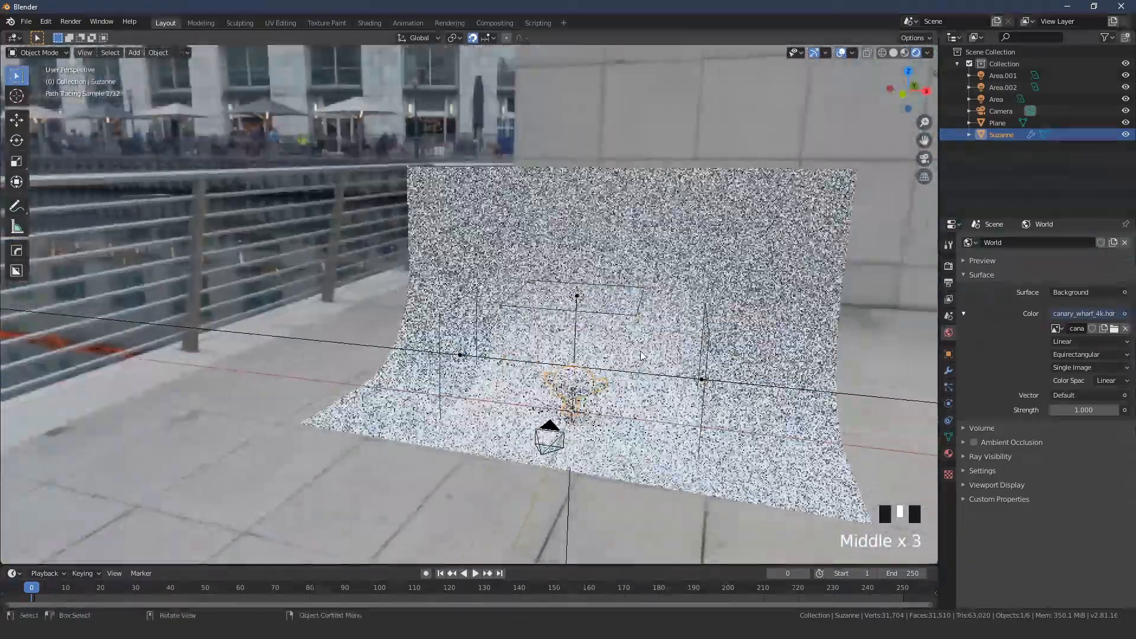
key("KP_0")
key("F5")
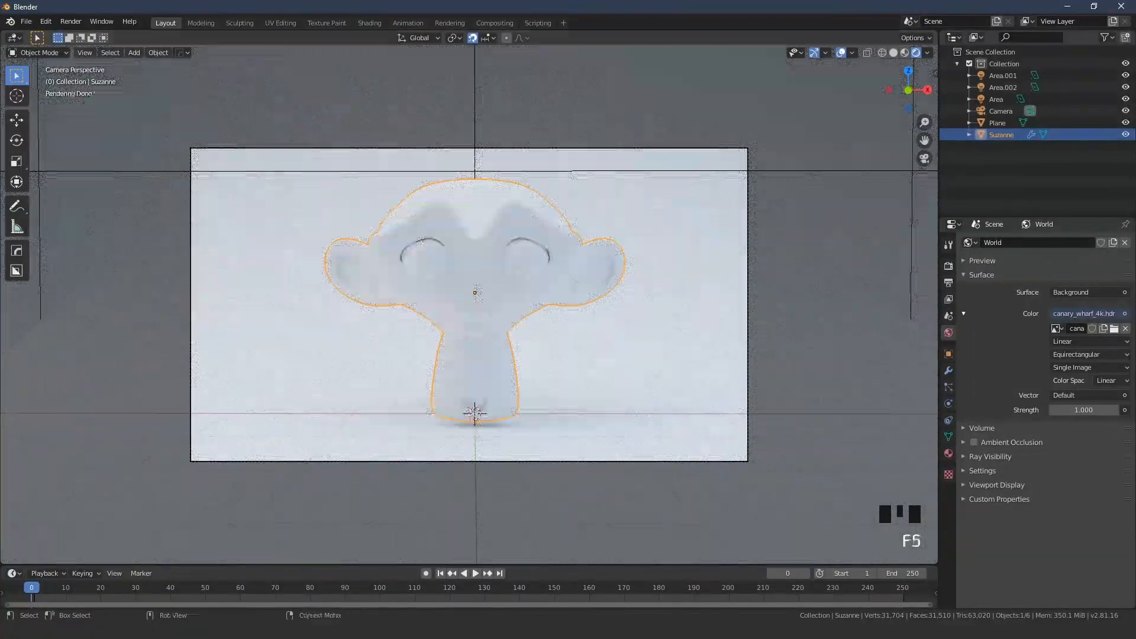
Hide all three area lights to check the HDRI lighting alone, and show them again.
left_click(1126, 75)
left_click(1126, 87)
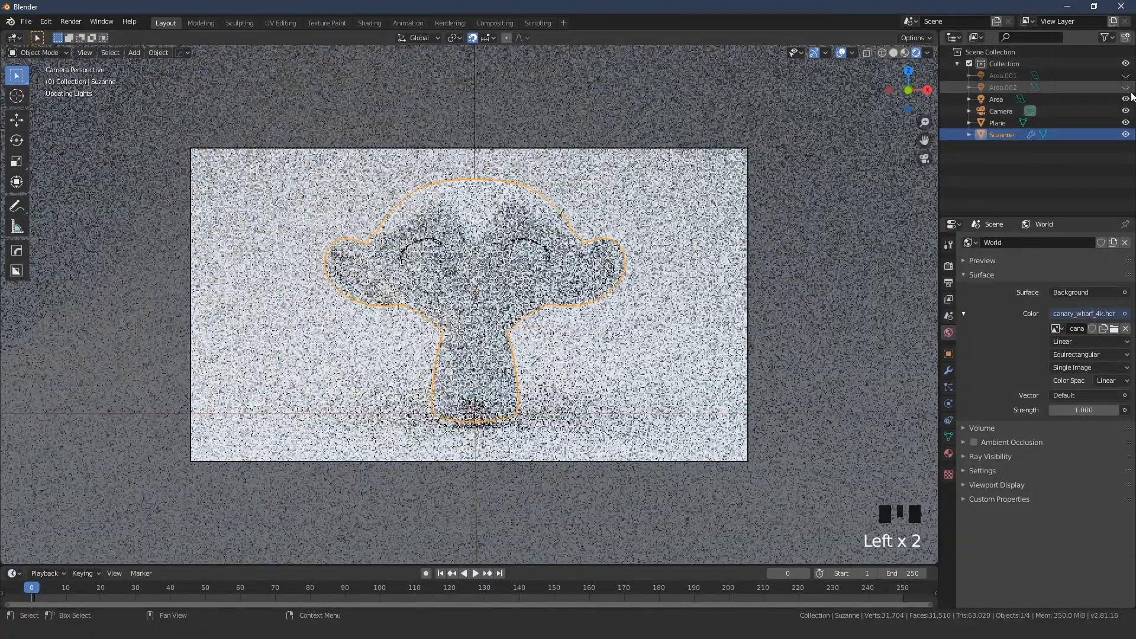
left_click(1126, 99)
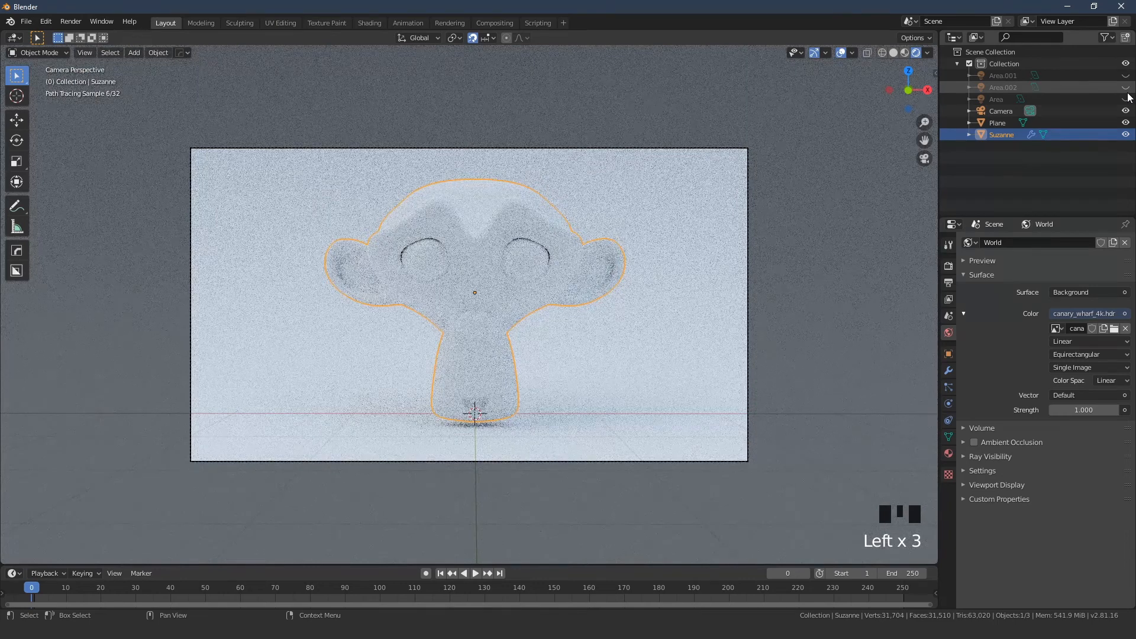
left_click(1126, 99)
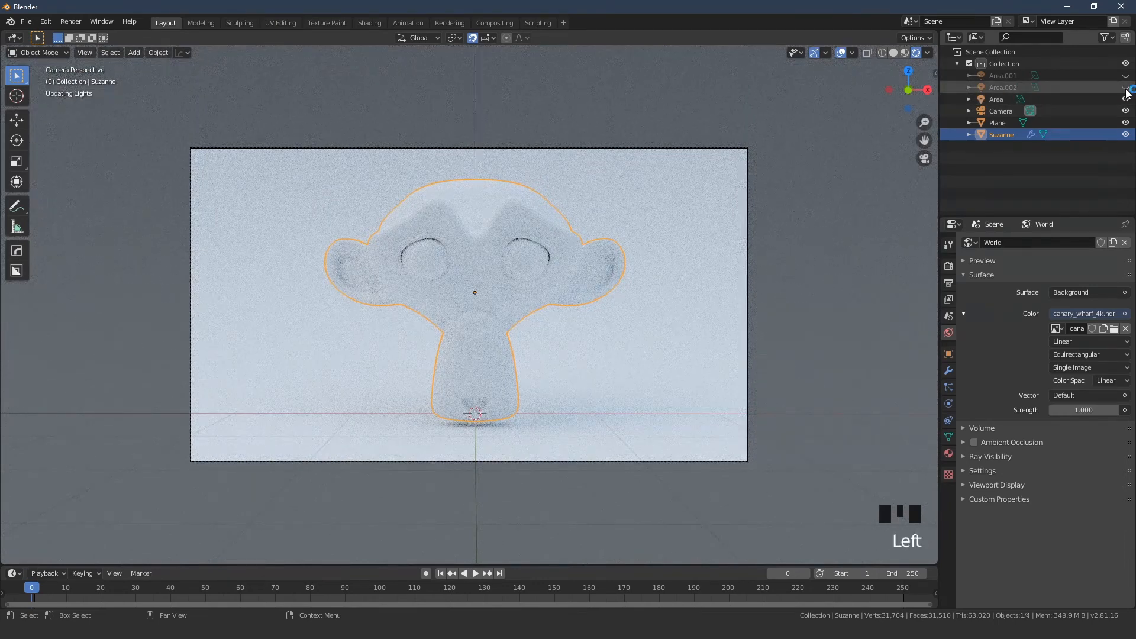
left_click(1126, 87)
left_click(1126, 76)
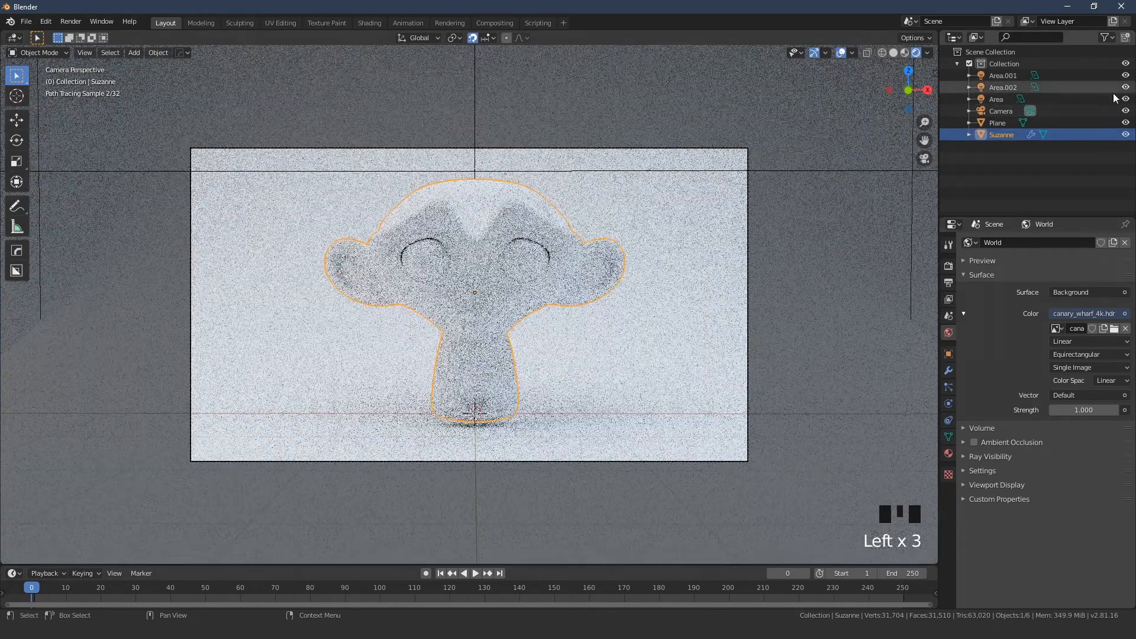
Set the world environment's strength to 0.25 and check the lighting through the camera.
left_click(1083, 409)
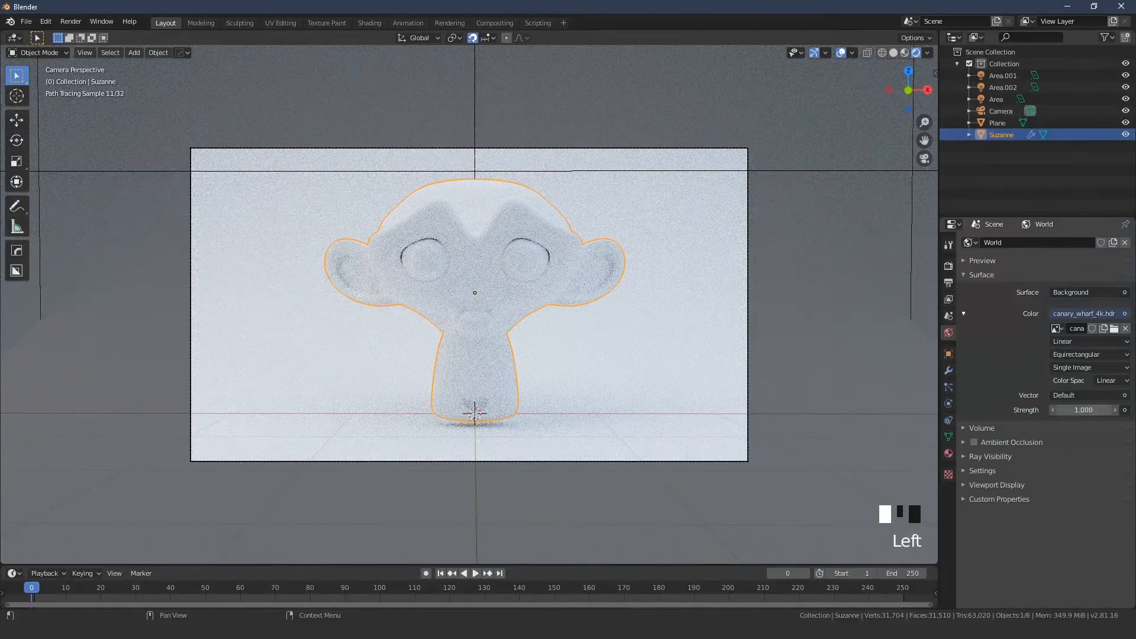
type("0.25")
key("Return")
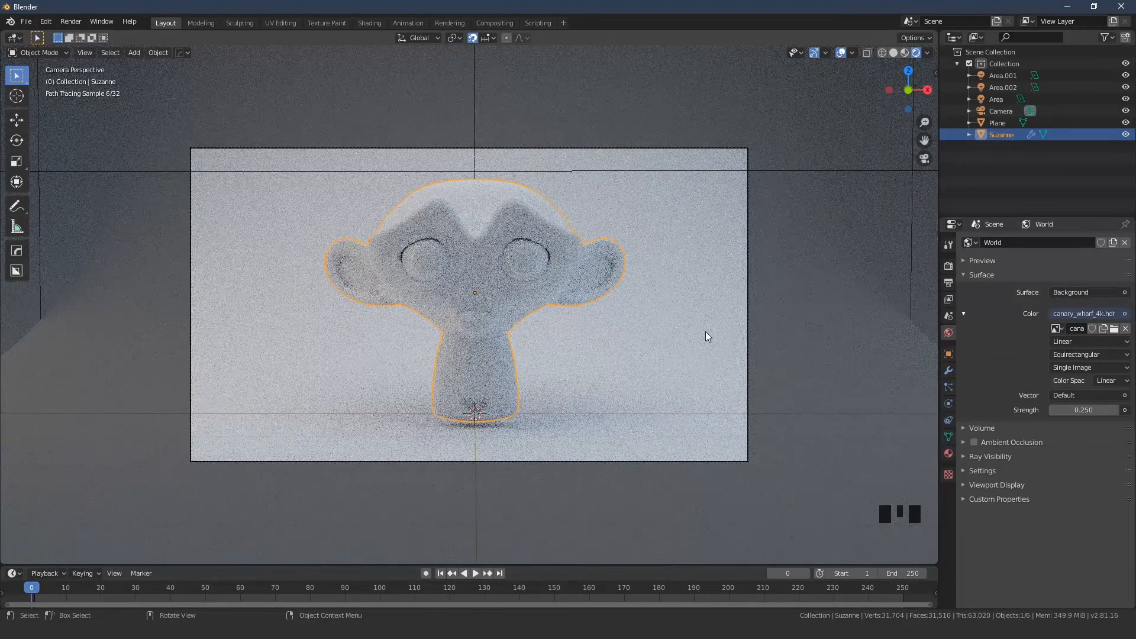
key("F5")
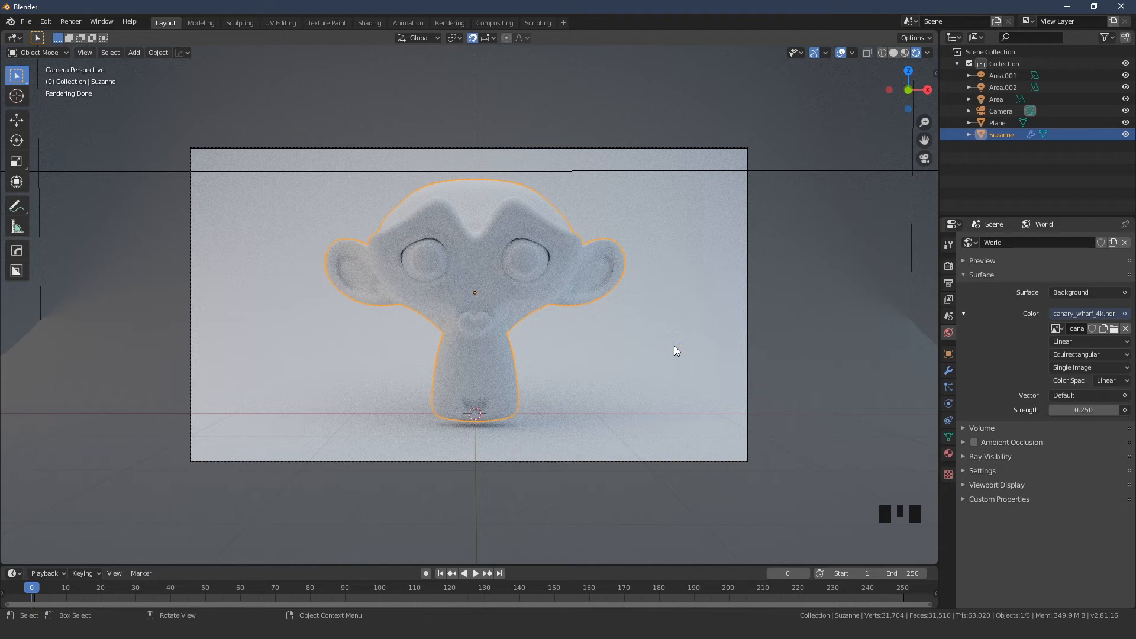
key("F5")
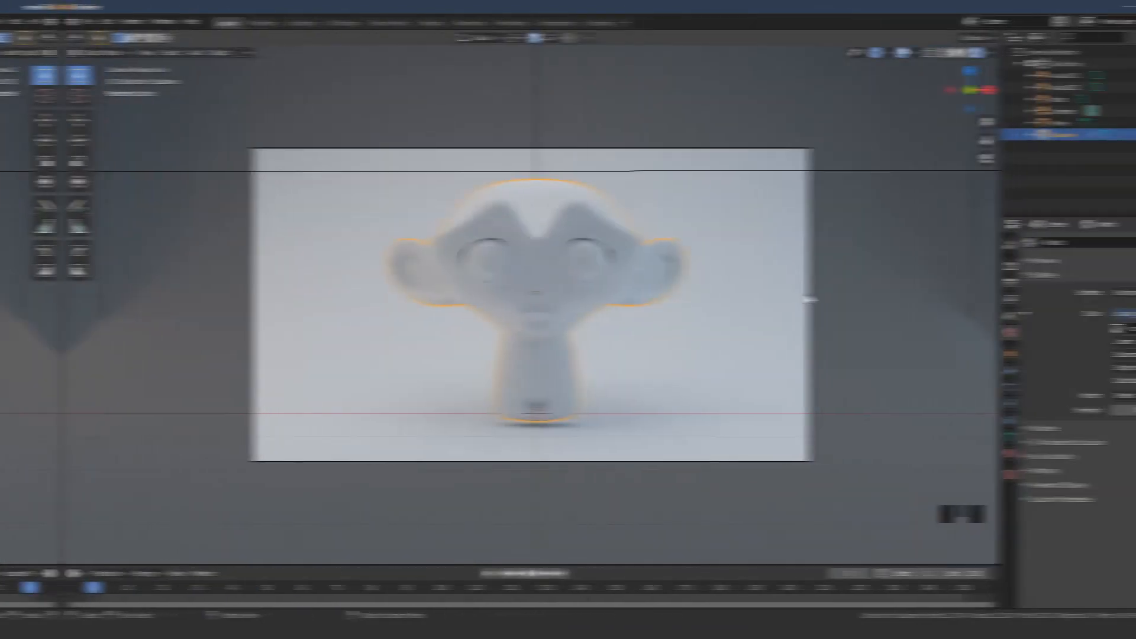
Look through the render, output and view layer settings, ending on the Cycles sampling settings.
key("F5")
left_click(948, 266)
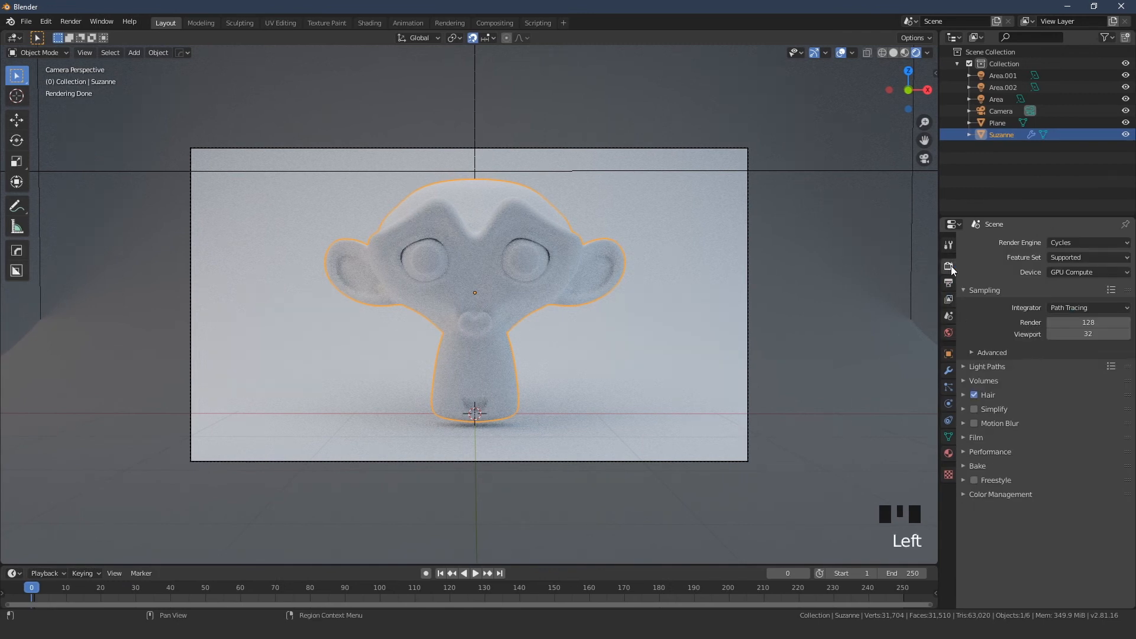
left_click(949, 283)
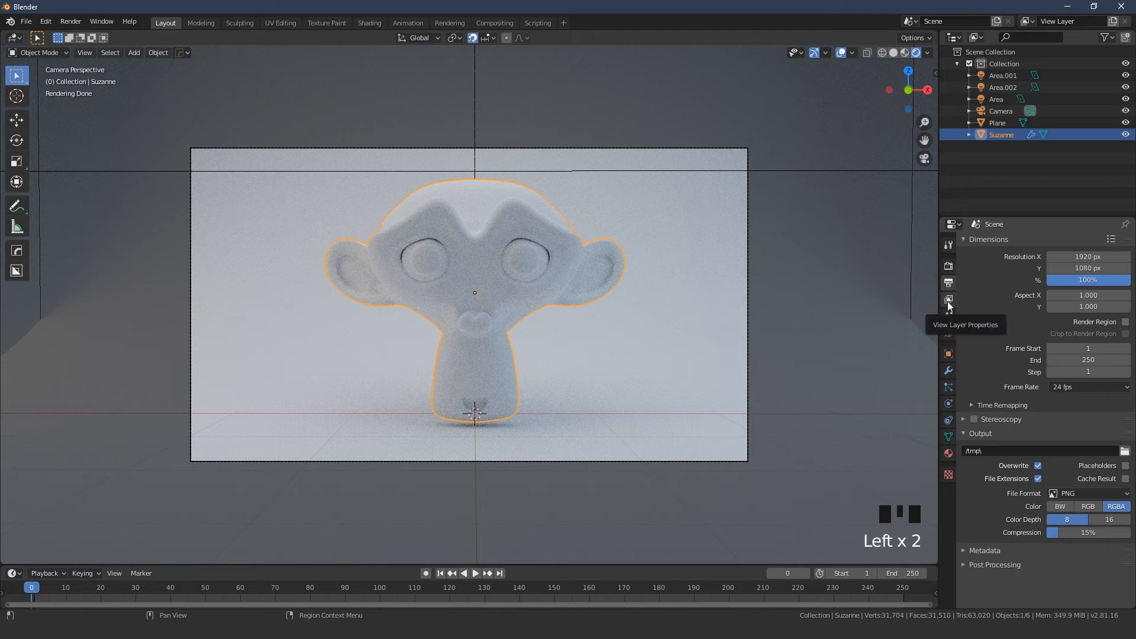
left_click(949, 300)
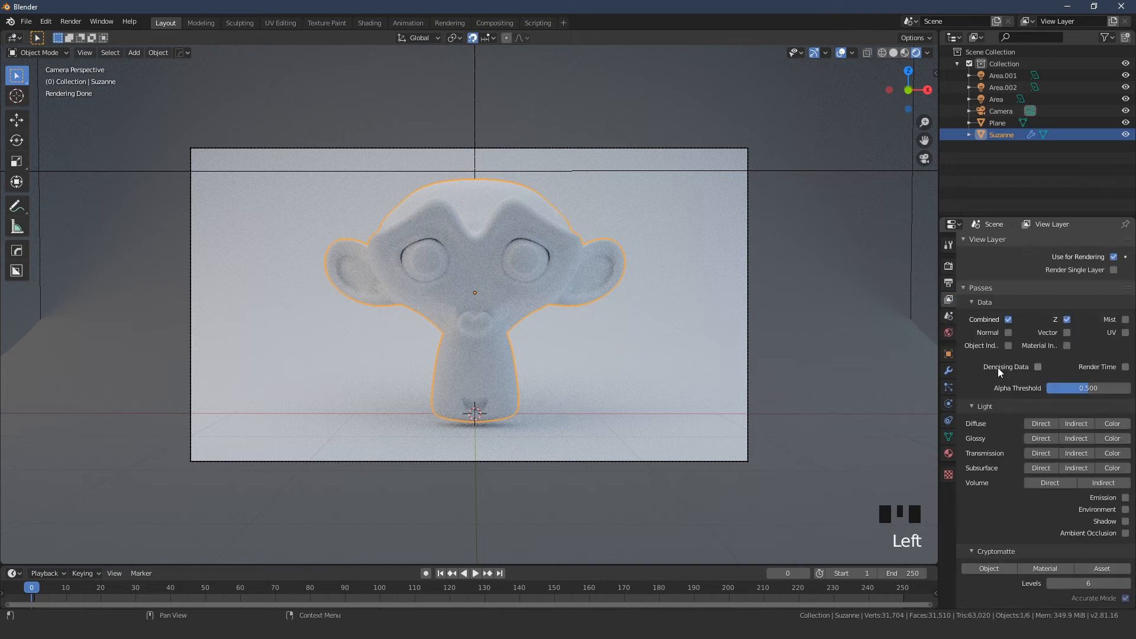
left_click(948, 266)
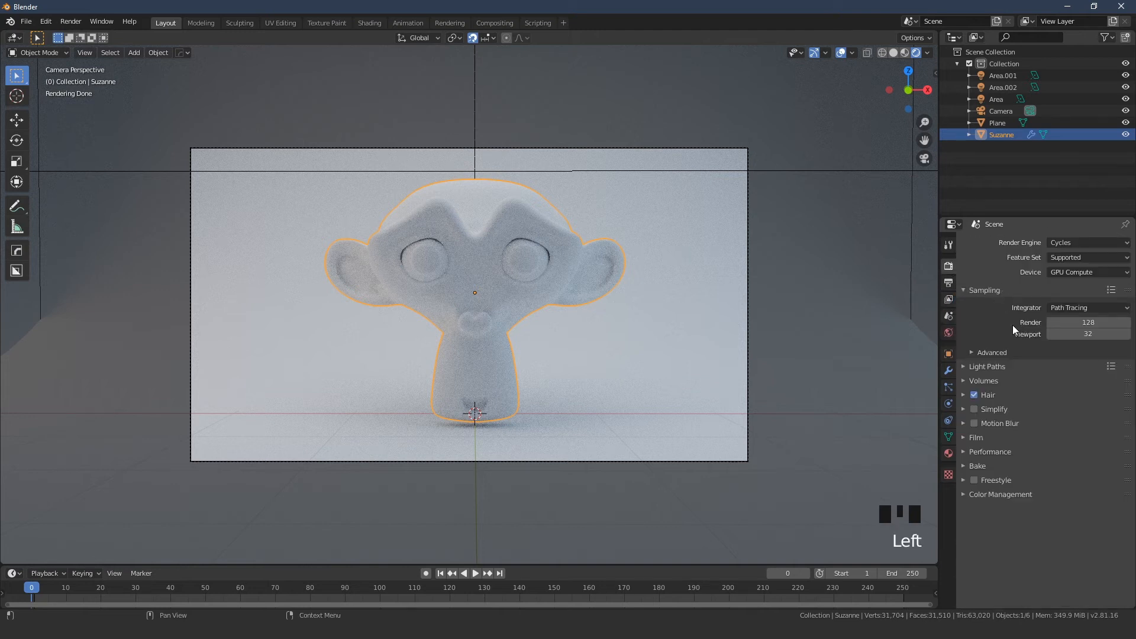
left_click(979, 288)
left_click(981, 291)
key("F5")
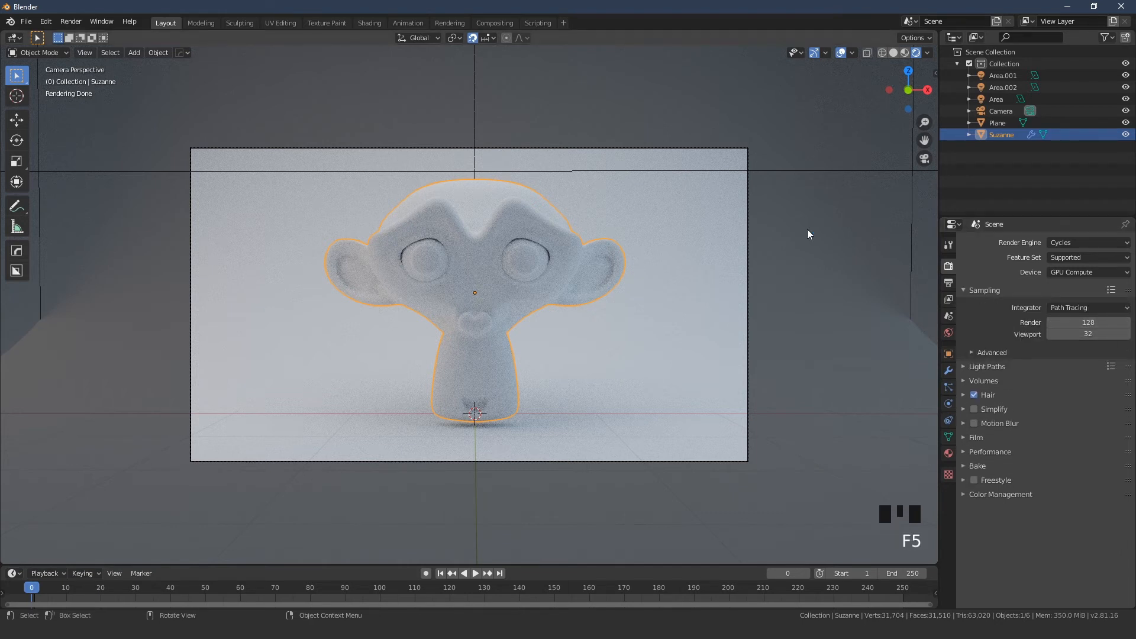
key("F5")
key("F5")
key("F5")
key("F5")
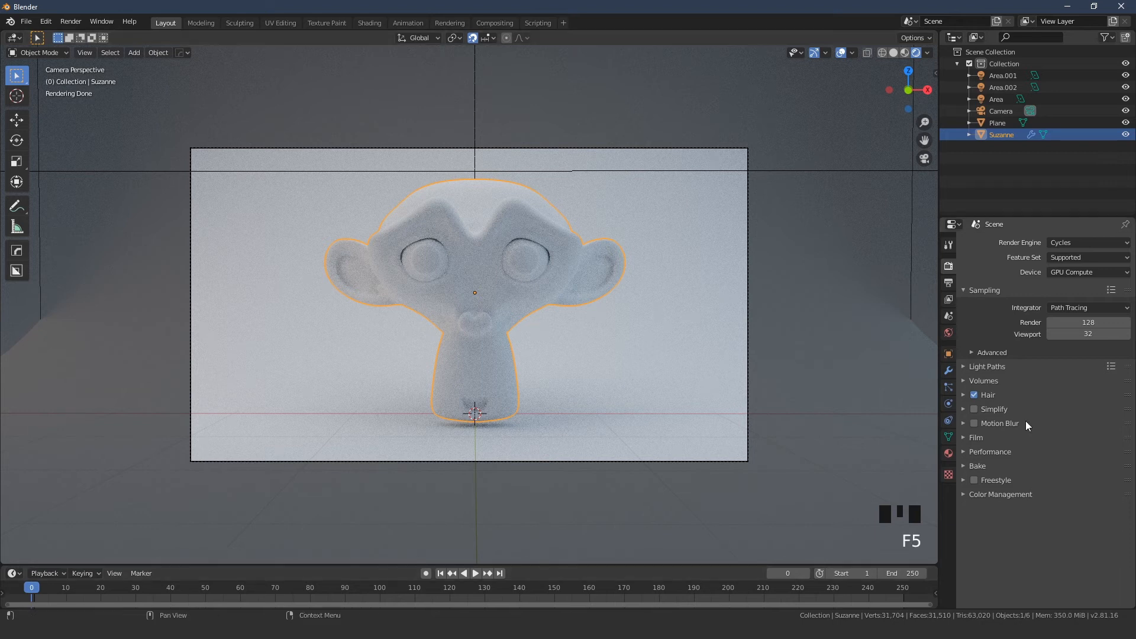
scroll(1014, 482, "down", 1)
key("F5")
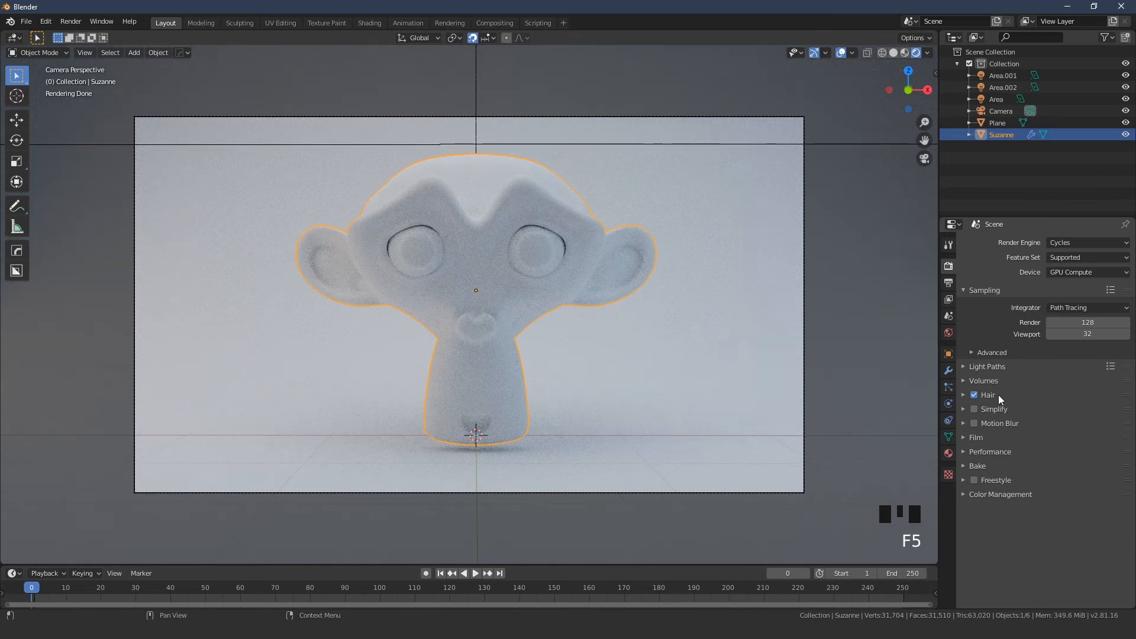
Review the light path bounce settings and apply the Full Global Illumination preset to them.
left_click(985, 367)
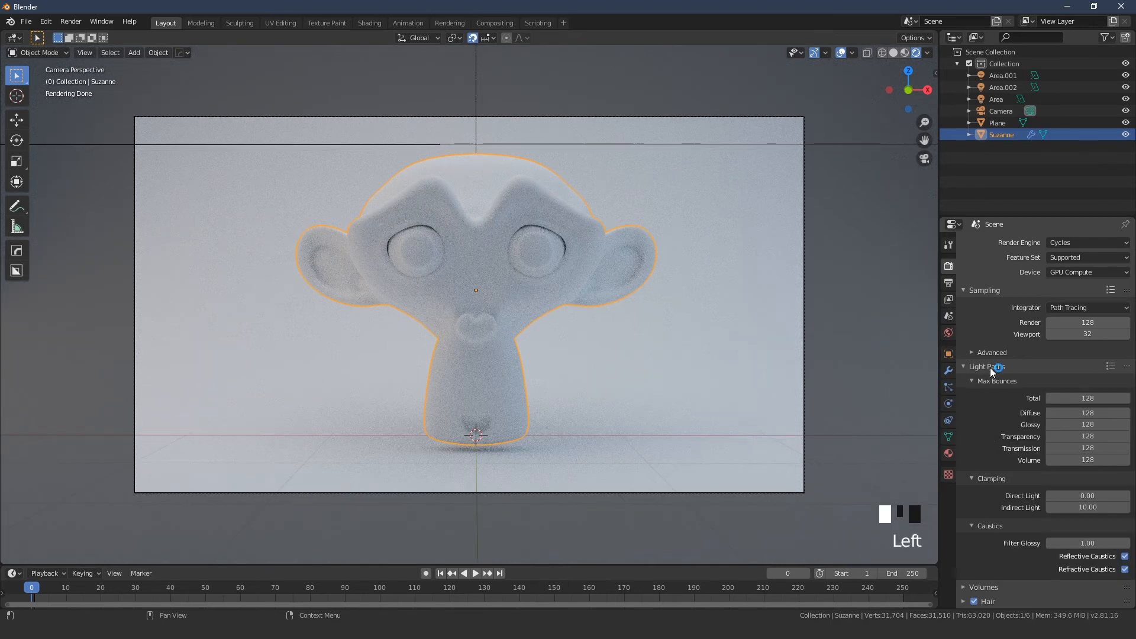
left_click(989, 367)
left_click(992, 367)
left_click(992, 367)
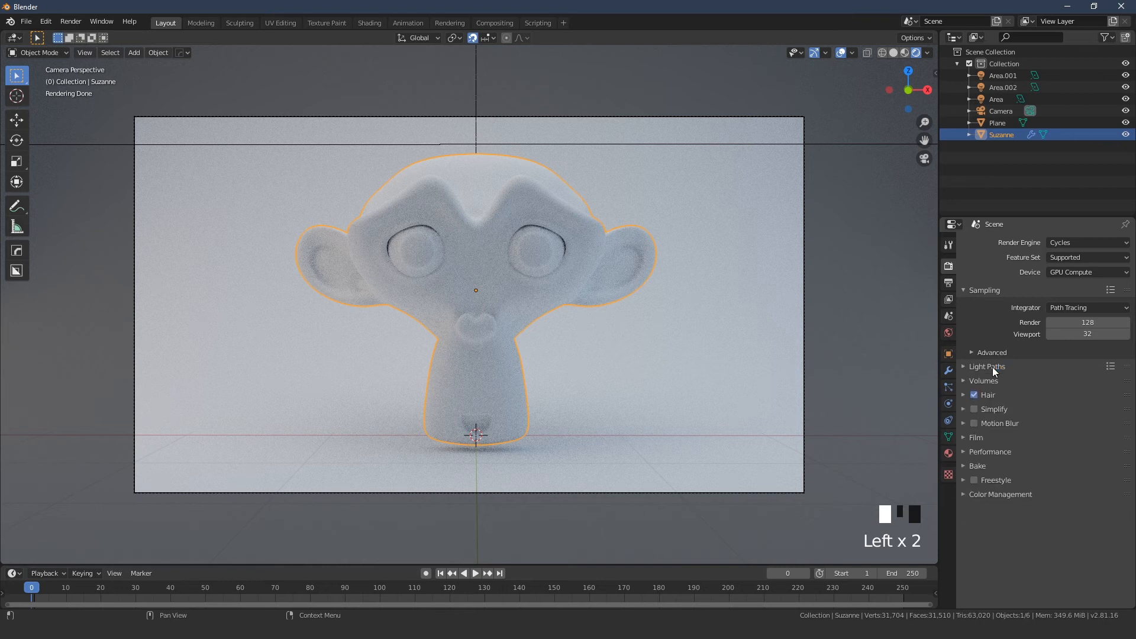
key("F5")
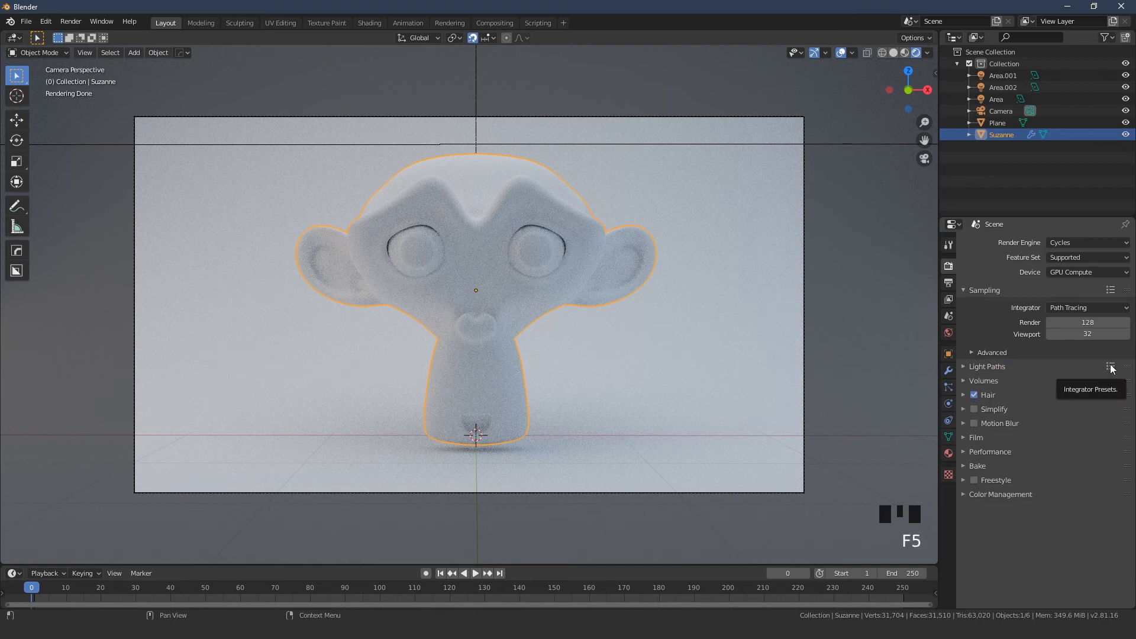
left_click(1112, 367)
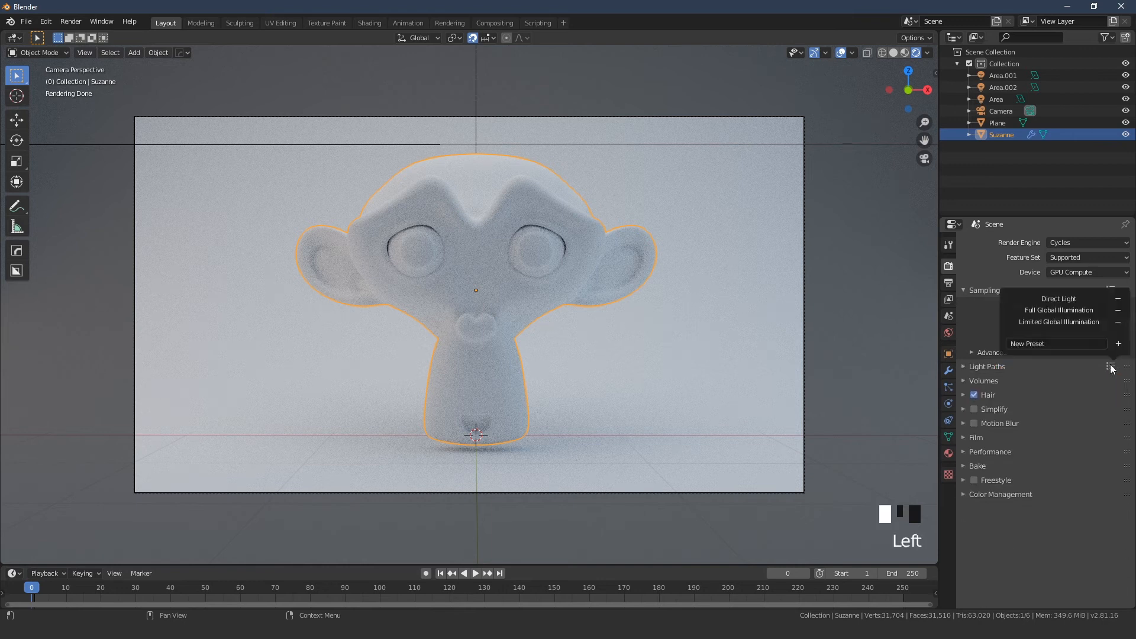
left_click(1068, 310)
left_click(982, 366)
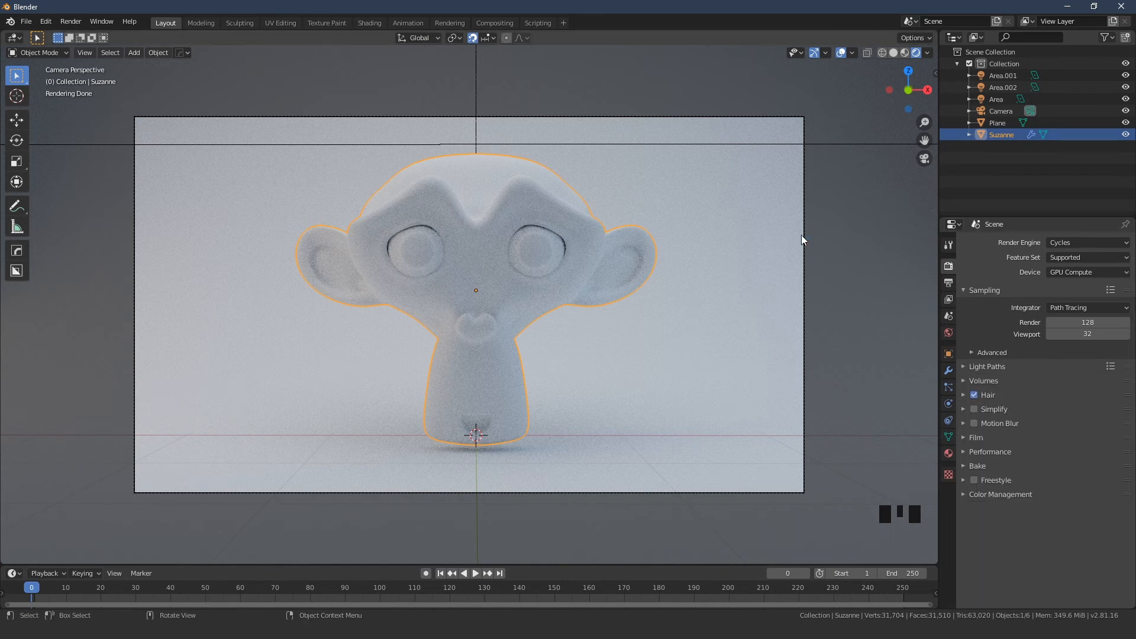
Hide the backdrop plane so the HDRI surroundings show behind Suzanne in the camera view.
key("F6")
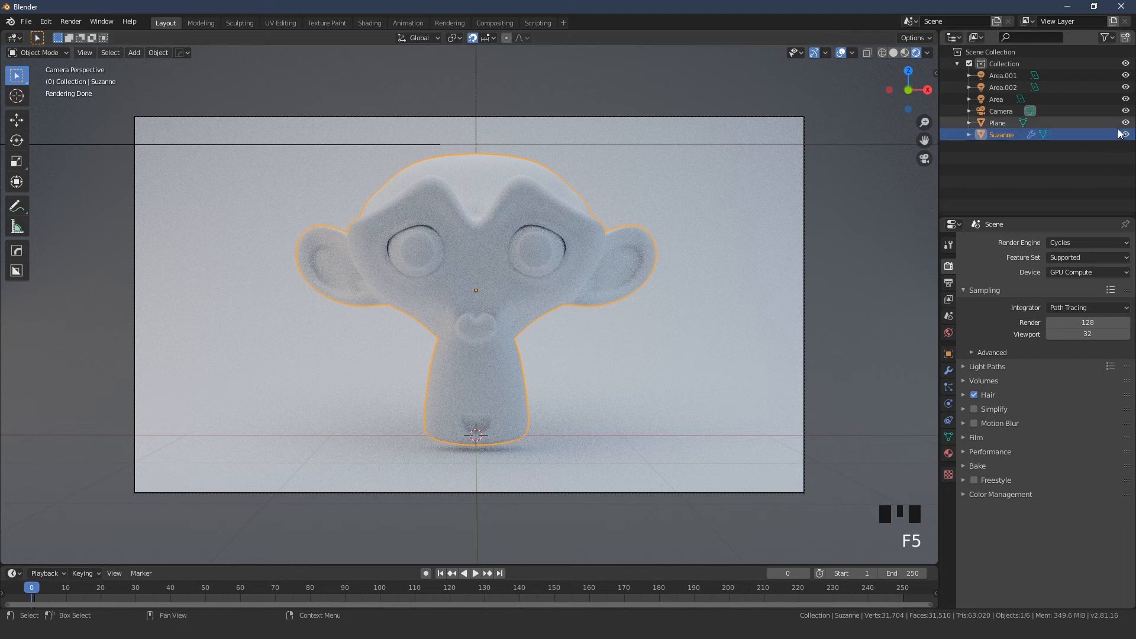
left_click(1125, 123)
left_click(578, 272)
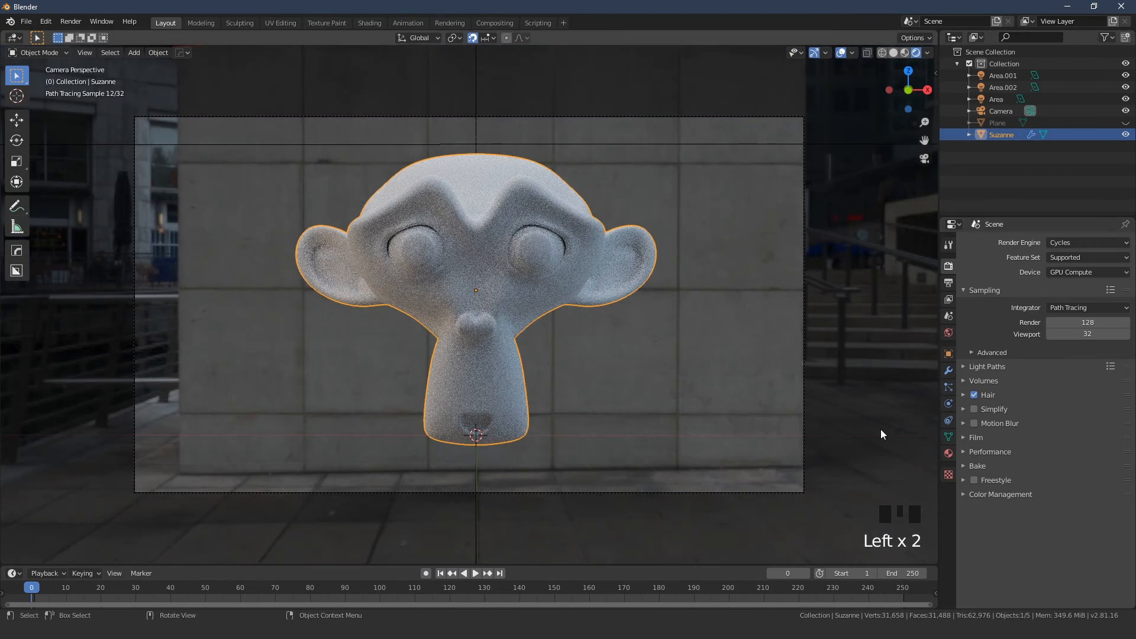
Give Suzanne a new material with Glass BSDF as its surface shader.
left_click(948, 453)
left_click(1028, 280)
left_click(1068, 329)
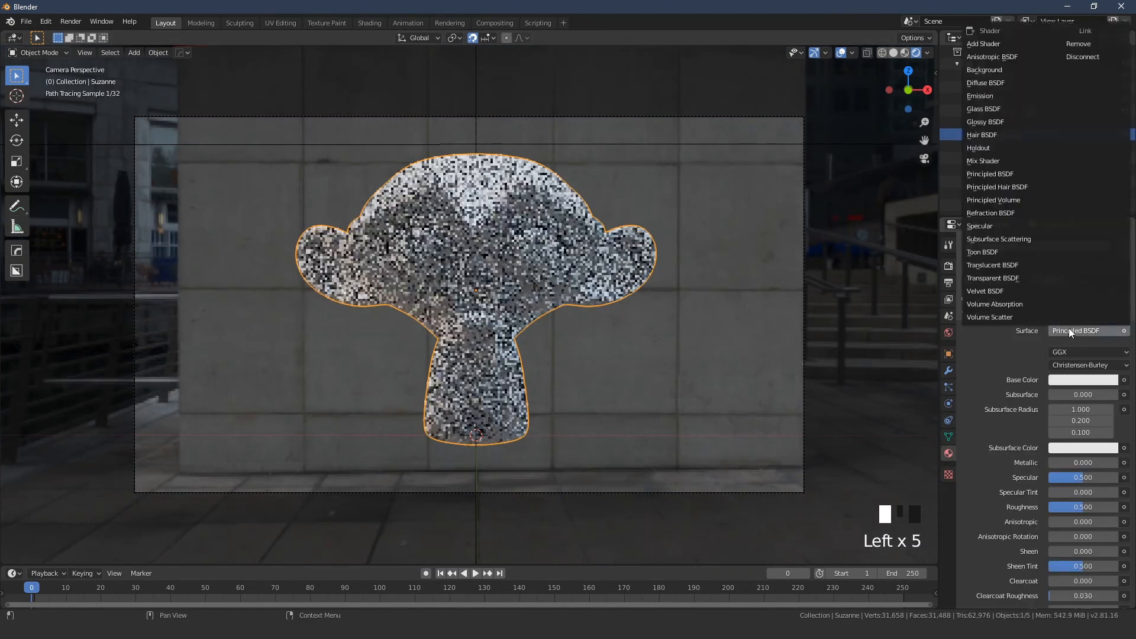
left_click(987, 110)
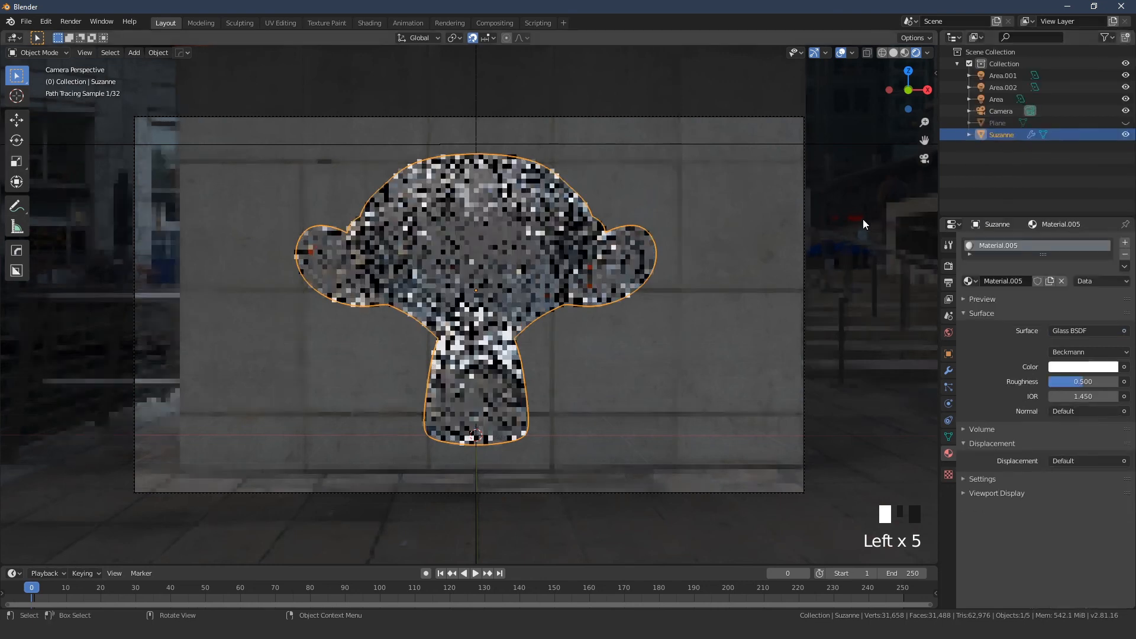
Make the render's film background transparent and enable Transparent Glass for it.
key("F5")
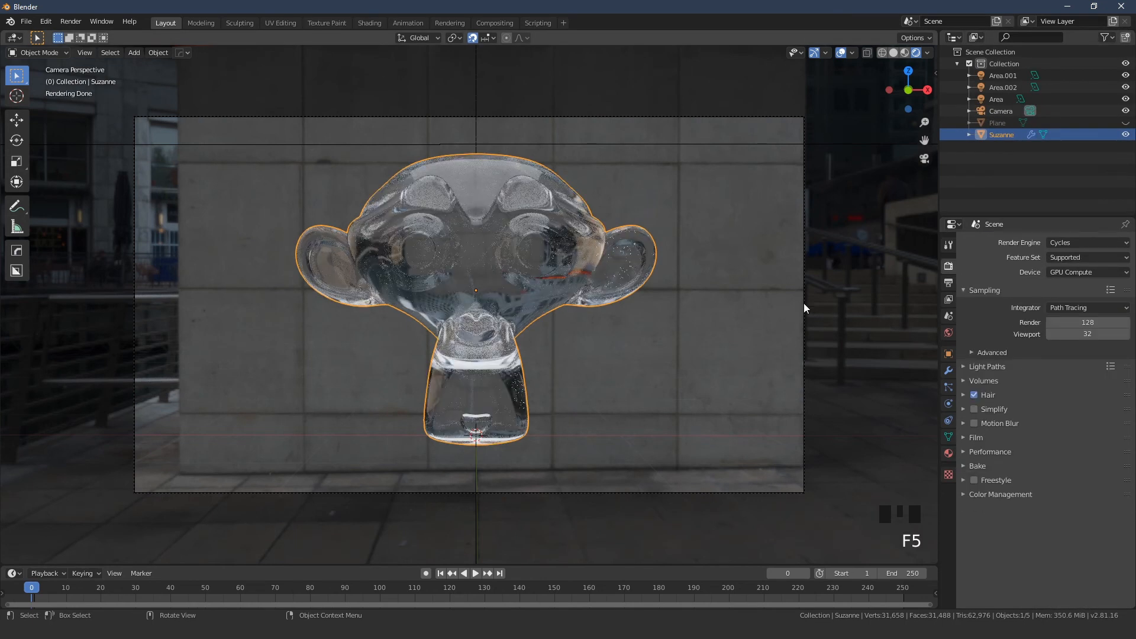
left_click(970, 438)
left_click(979, 484)
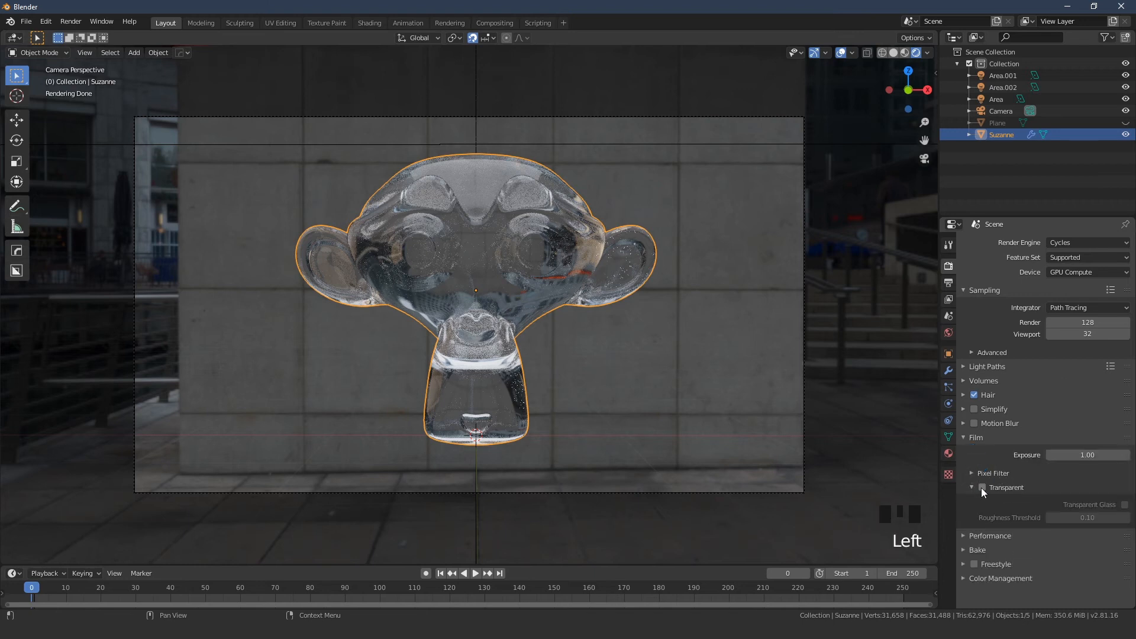
left_click(981, 487)
key("F6")
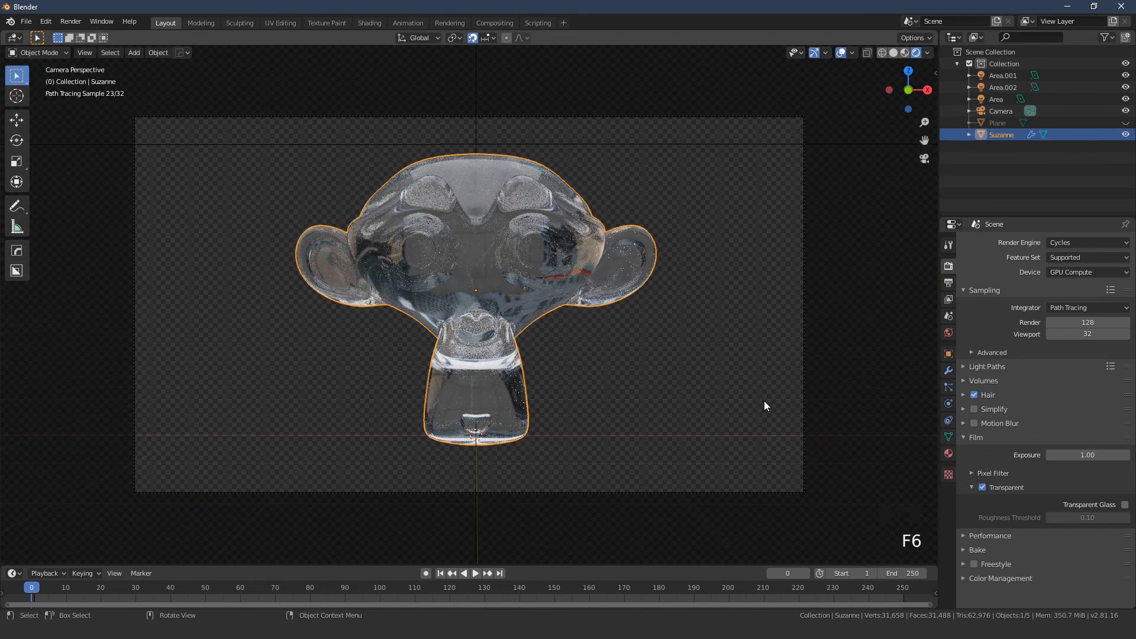
key("F5")
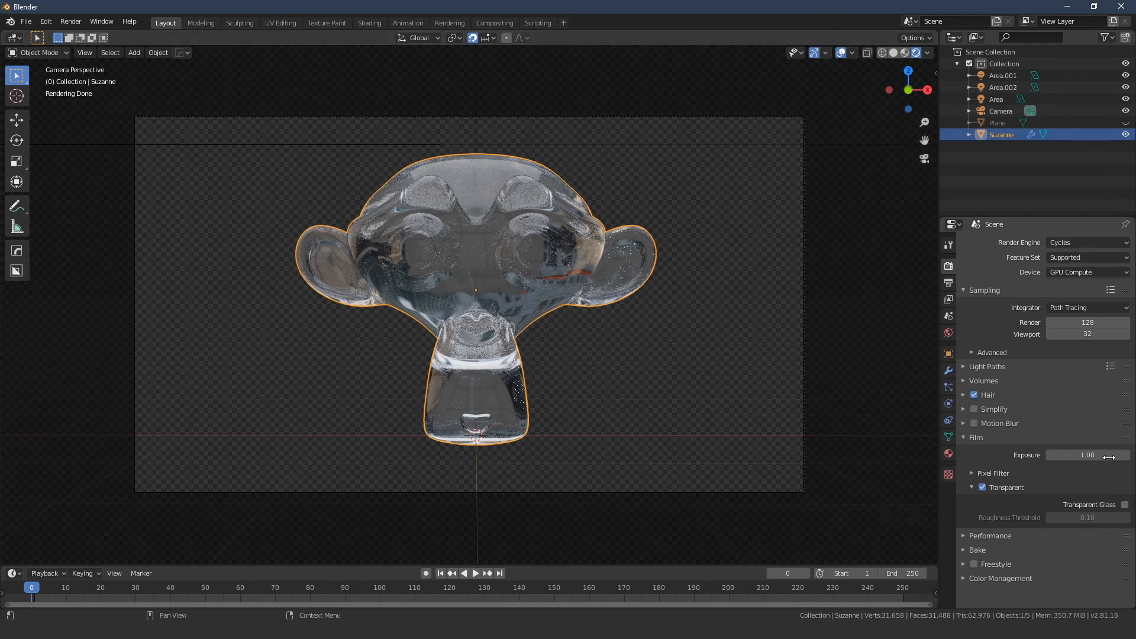
left_click(1123, 506)
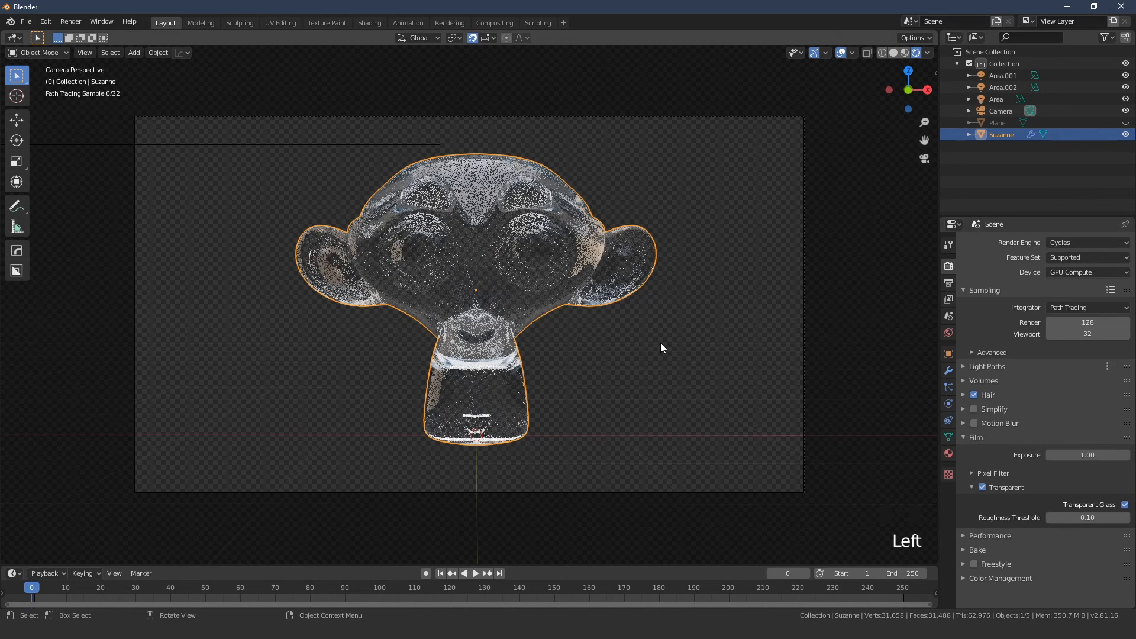
Set the Cycles render samples to 250.
left_click(1077, 321)
type("250")
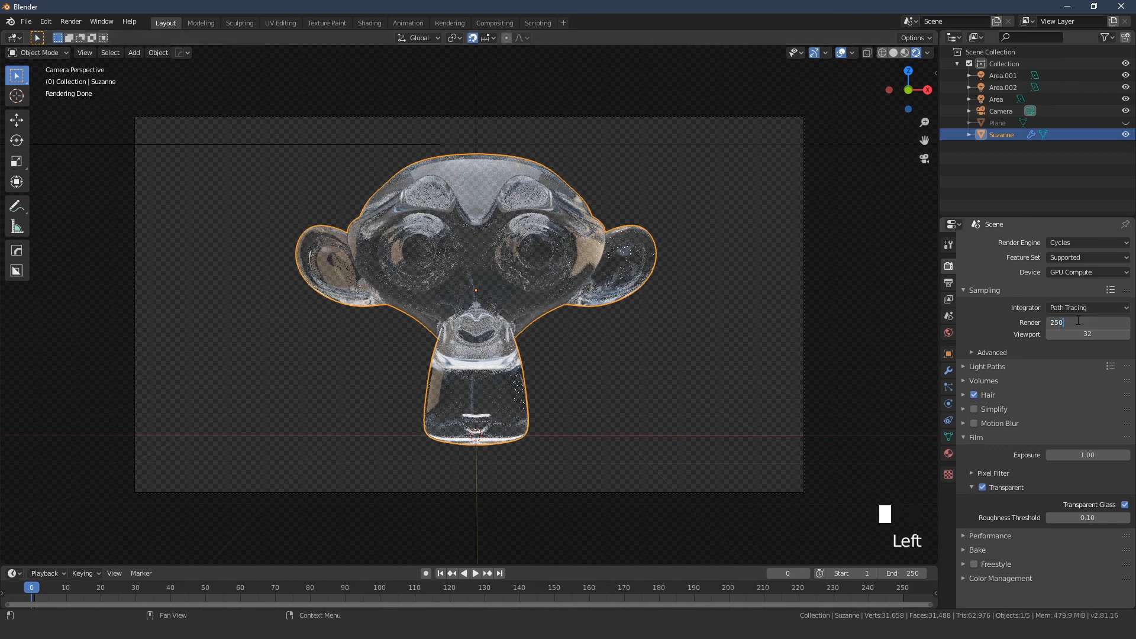
key("Return")
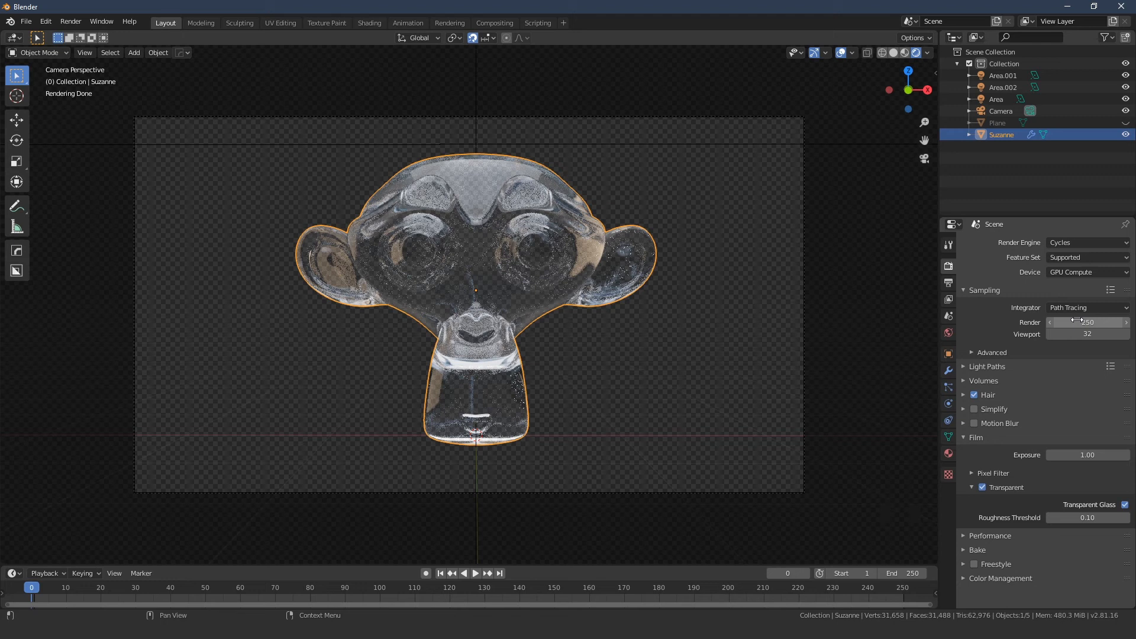
key("F5")
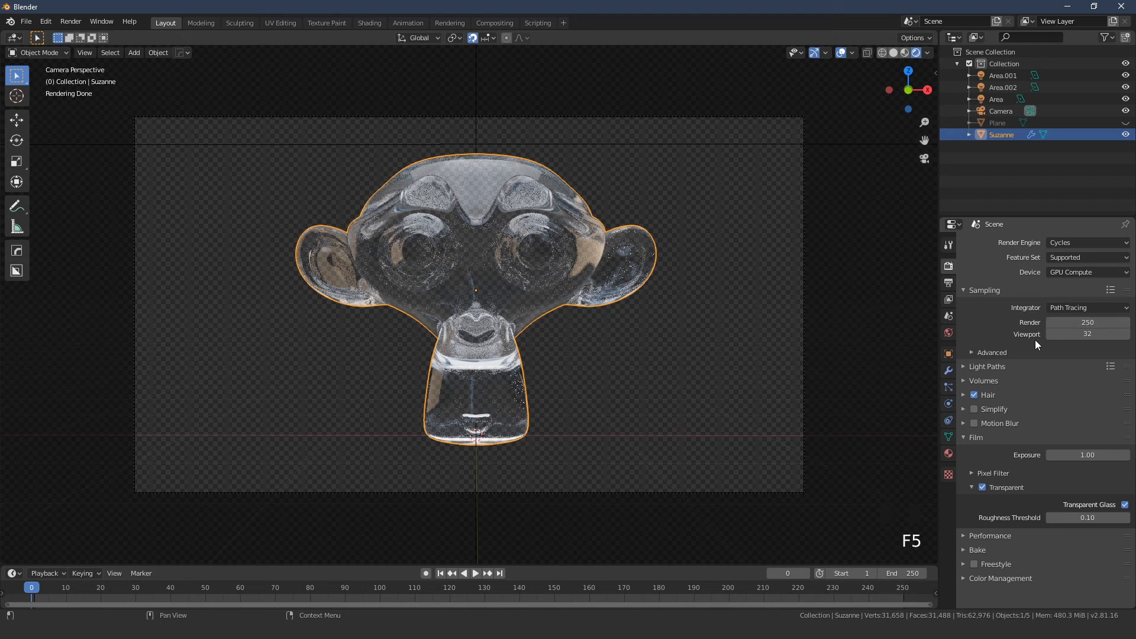
key("F5")
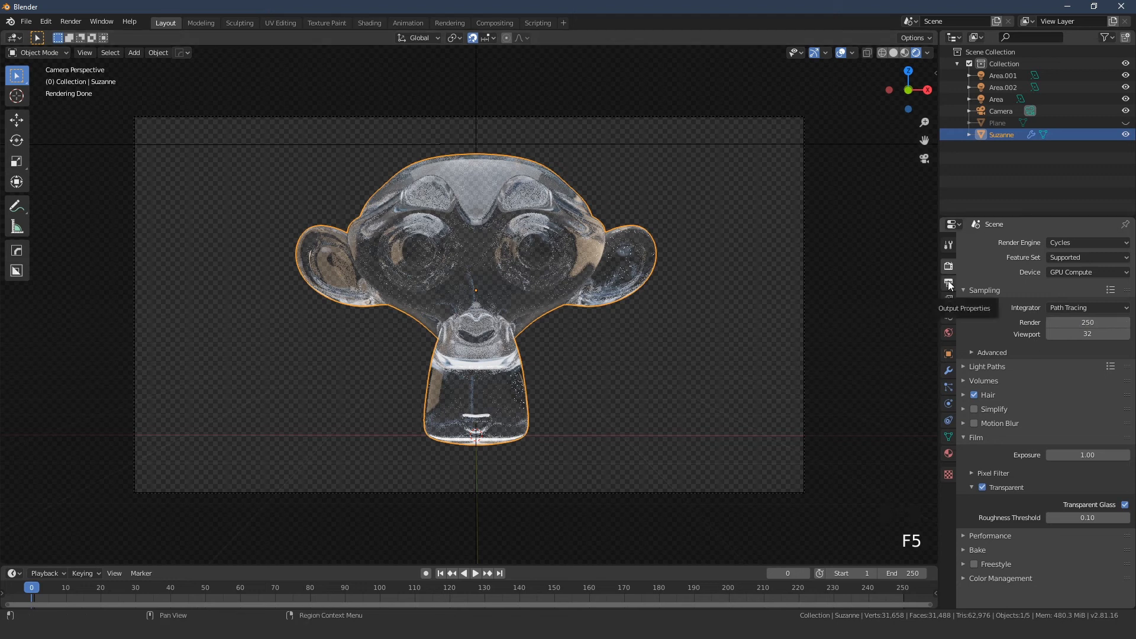
Review the output file format and browse to the Desktop for an output folder, cancelling without changing the path.
left_click(949, 285)
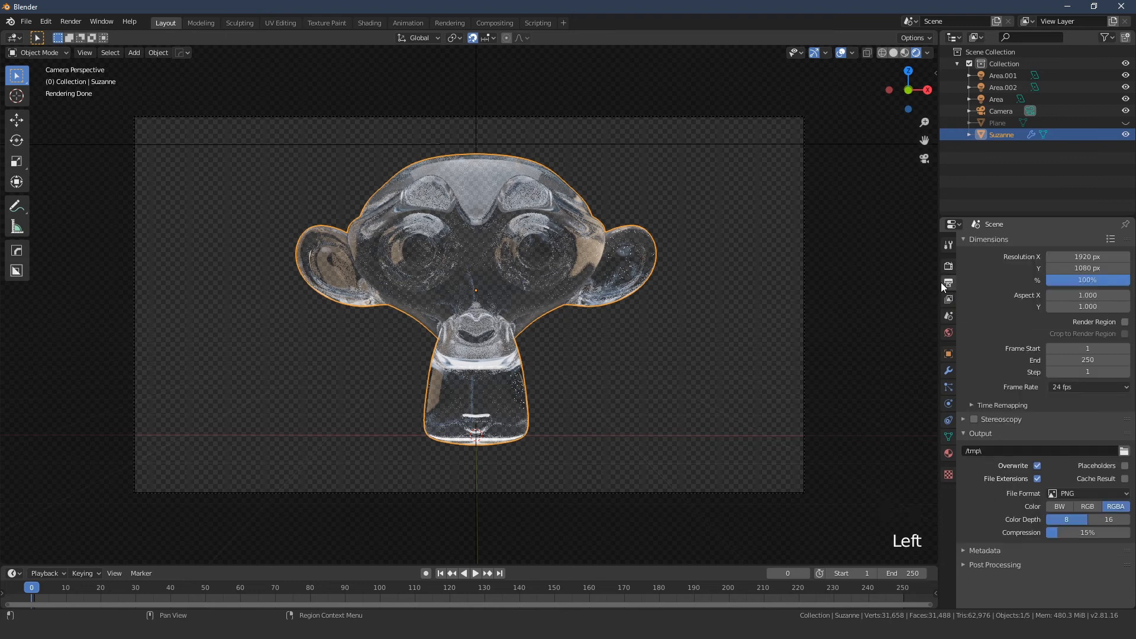
key("F5")
key("F5")
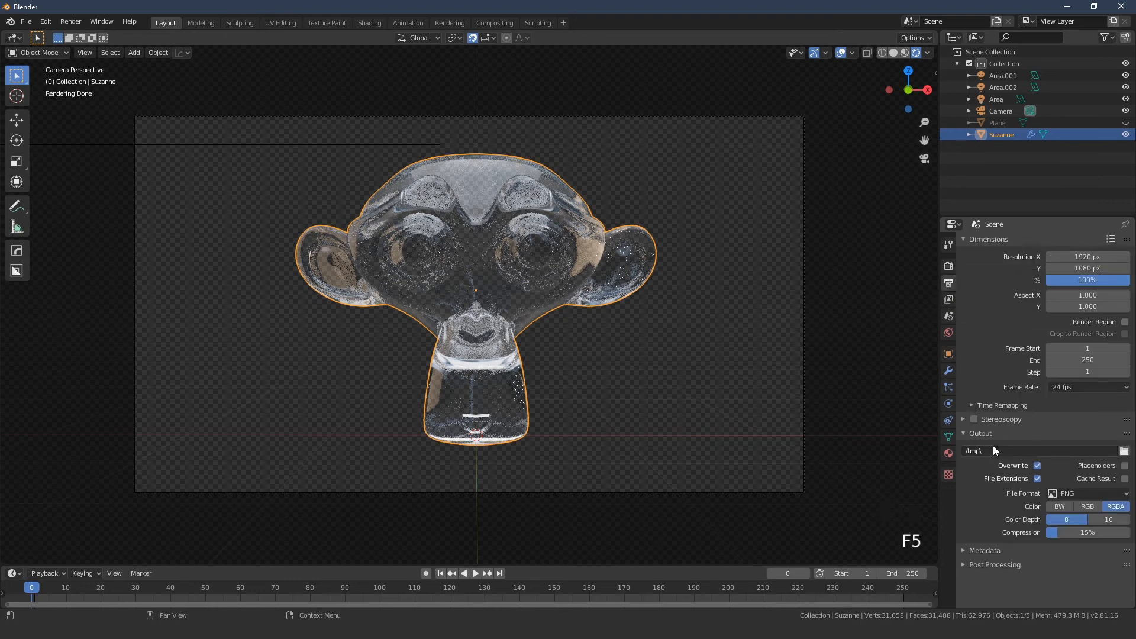
left_click(986, 431)
left_click(986, 431)
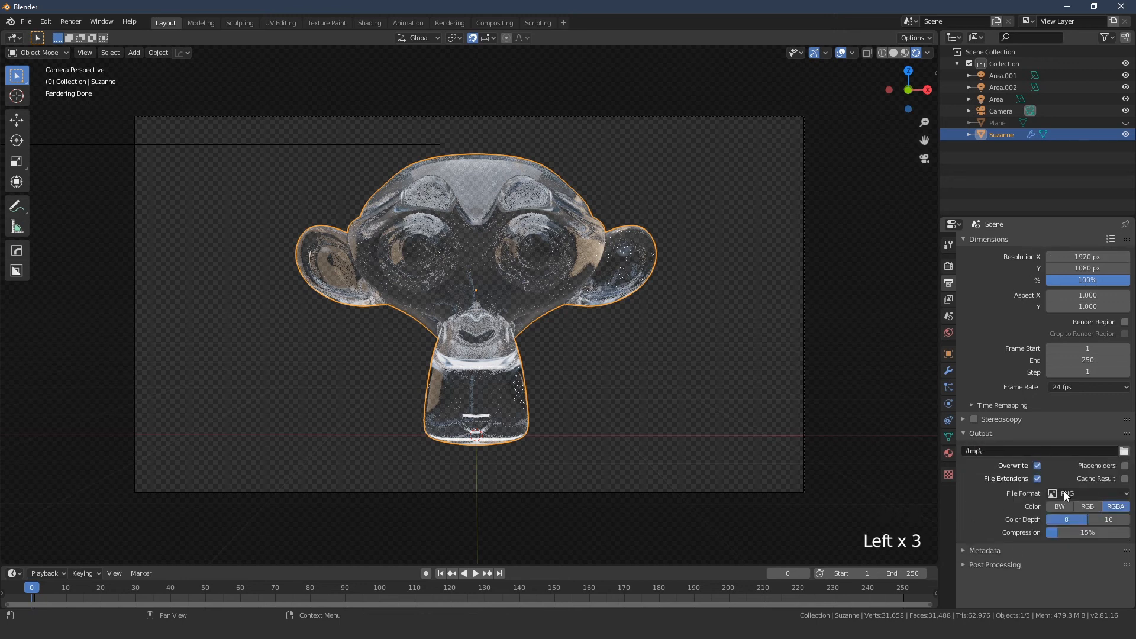
left_click(1091, 493)
left_click(1123, 451)
left_click(307, 245)
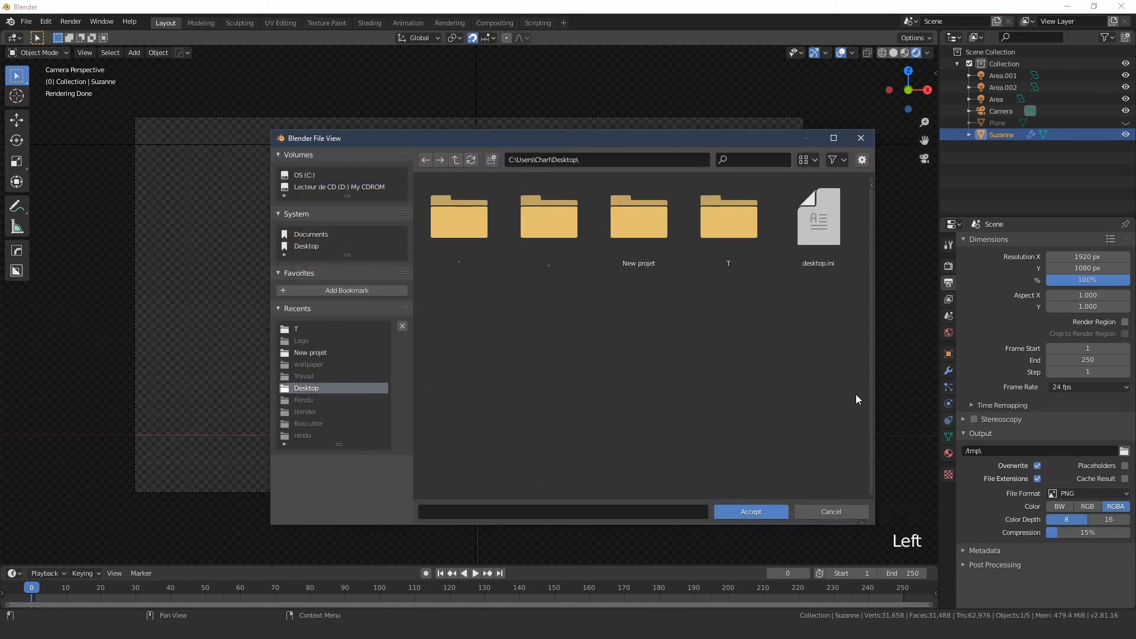
left_click(831, 511)
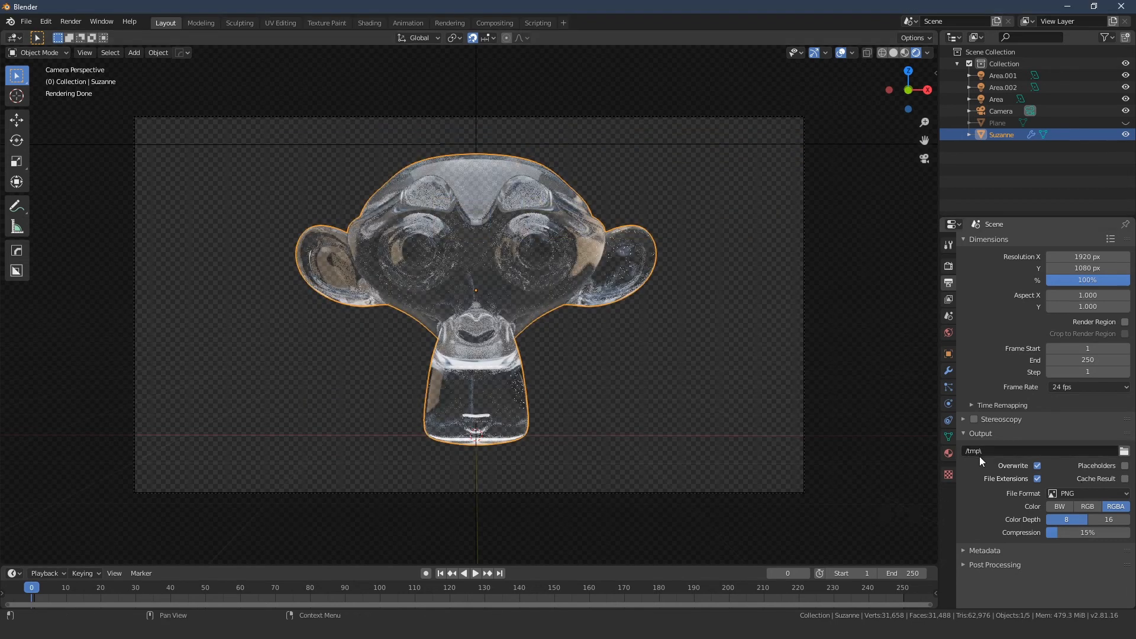
Try the render resolution scale at 25% and return it to 100%.
key("F5")
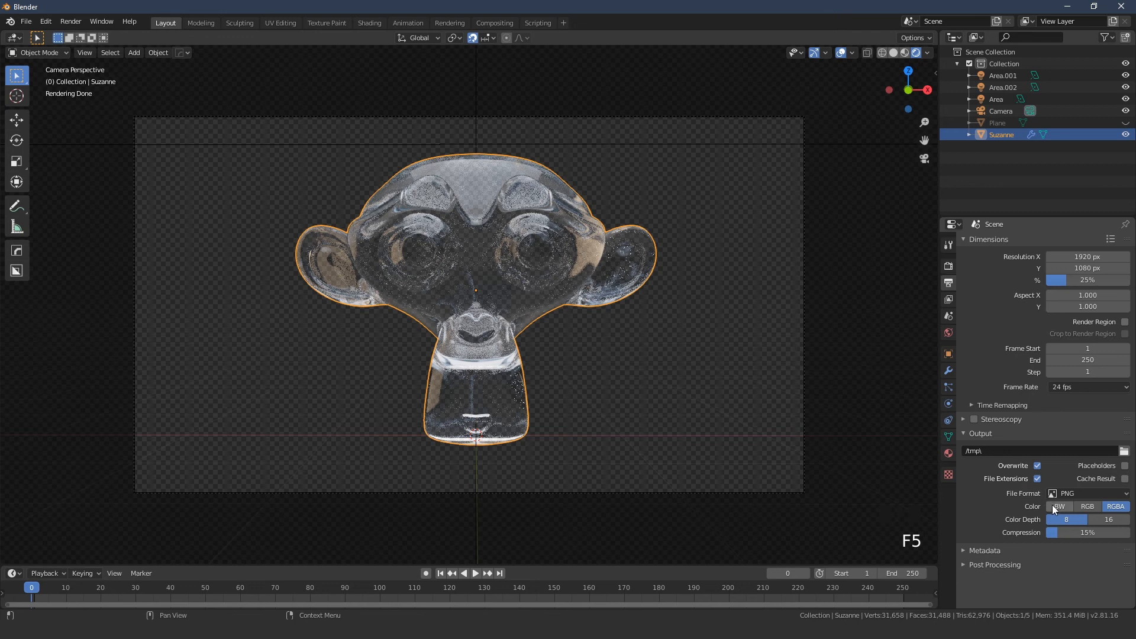
key("ctrl+z")
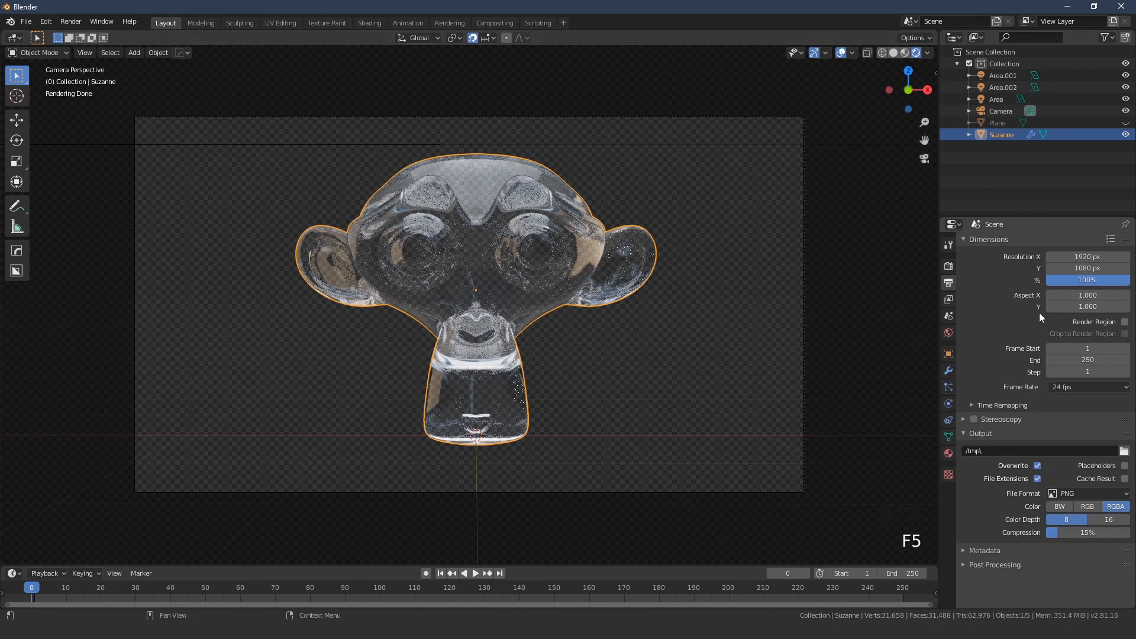
left_click_drag(1103, 278, 1078, 283)
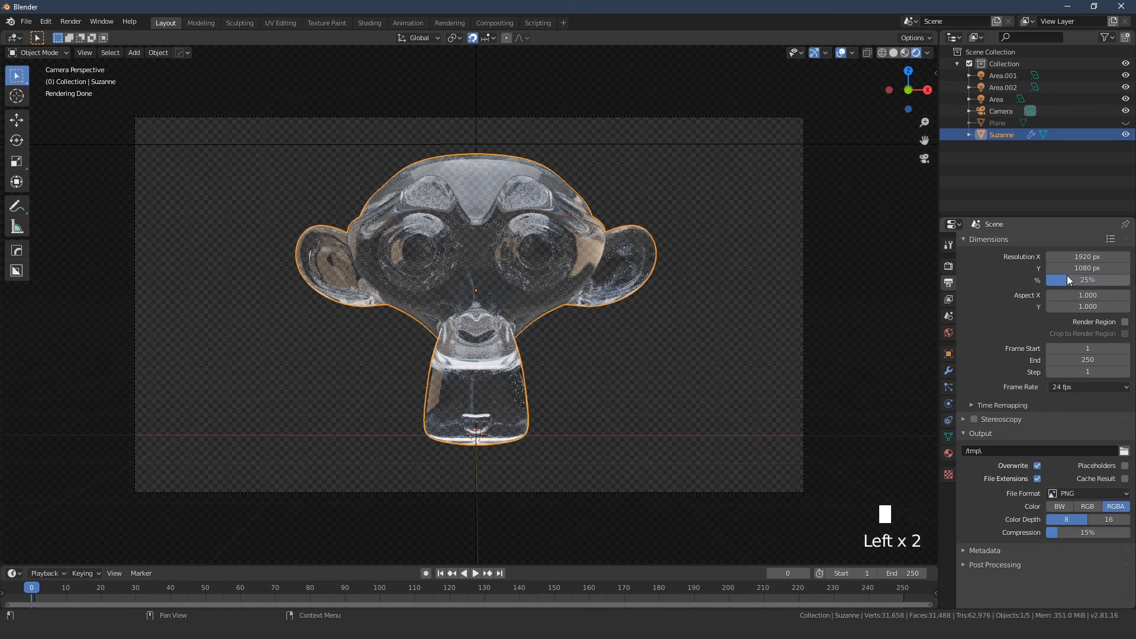
left_click(994, 288)
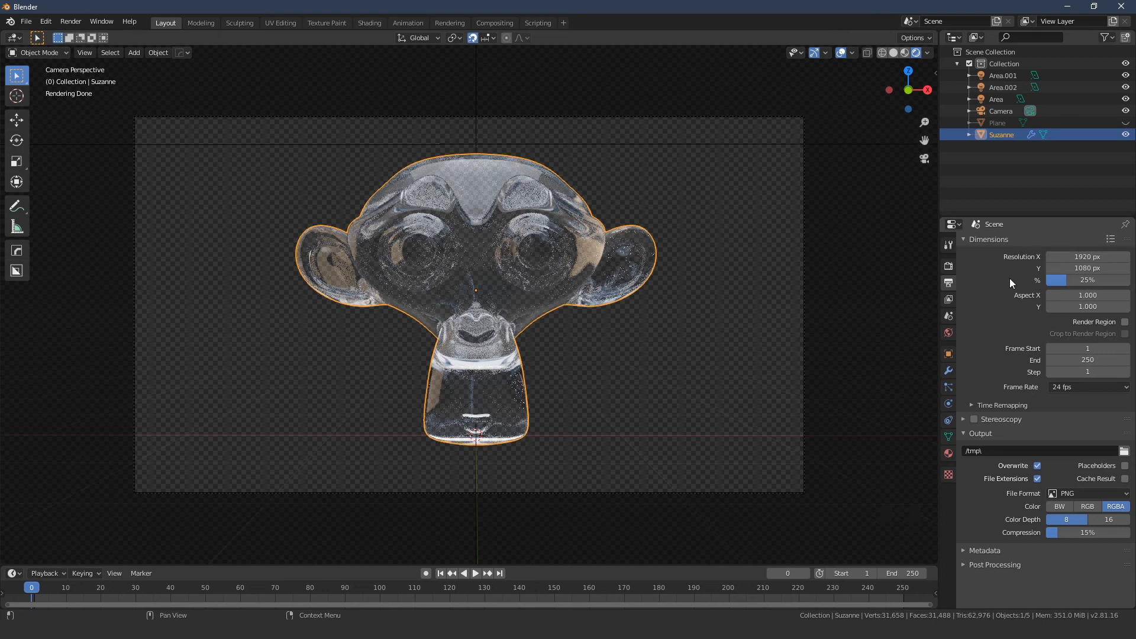
key("F5")
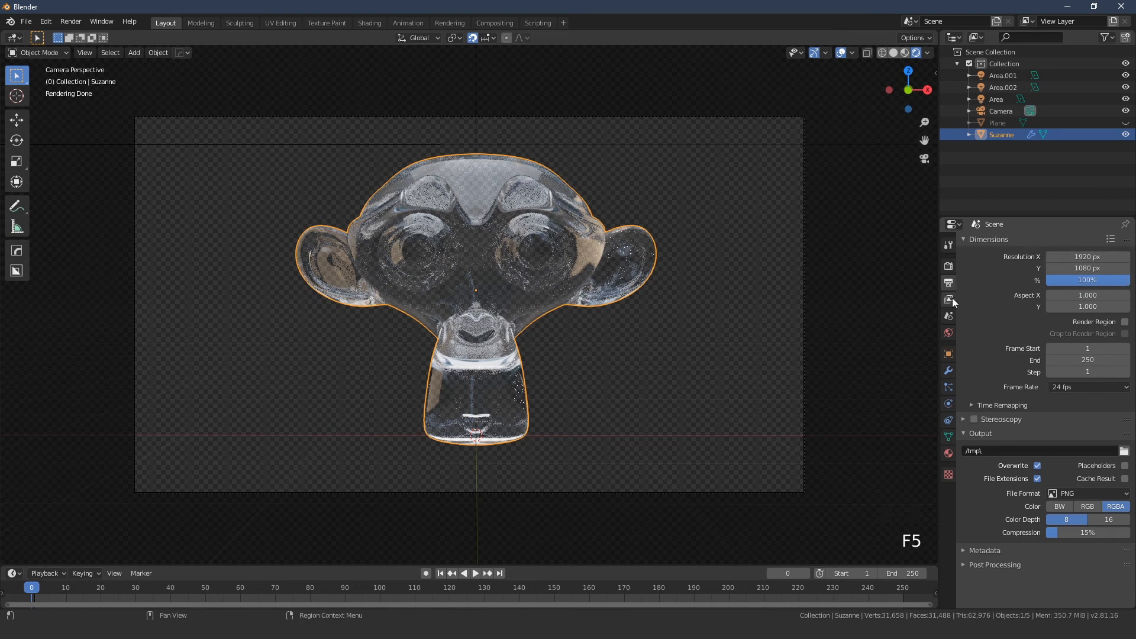
Enable the view layer's direct and indirect Glossy and Transmission passes, plus the Shadow and Ambient Occlusion passes.
left_click(945, 300)
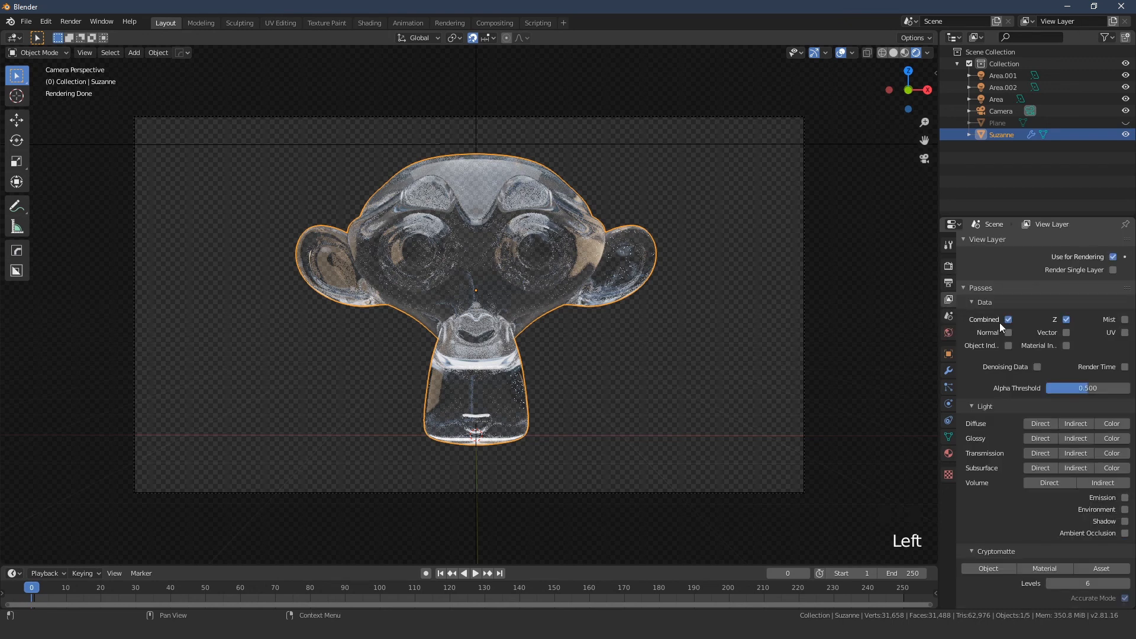
key("F5")
left_click(1011, 522)
left_click(987, 521)
key("F5")
key("F5")
left_click(1040, 438)
left_click(1074, 439)
left_click(1040, 454)
left_click(1076, 453)
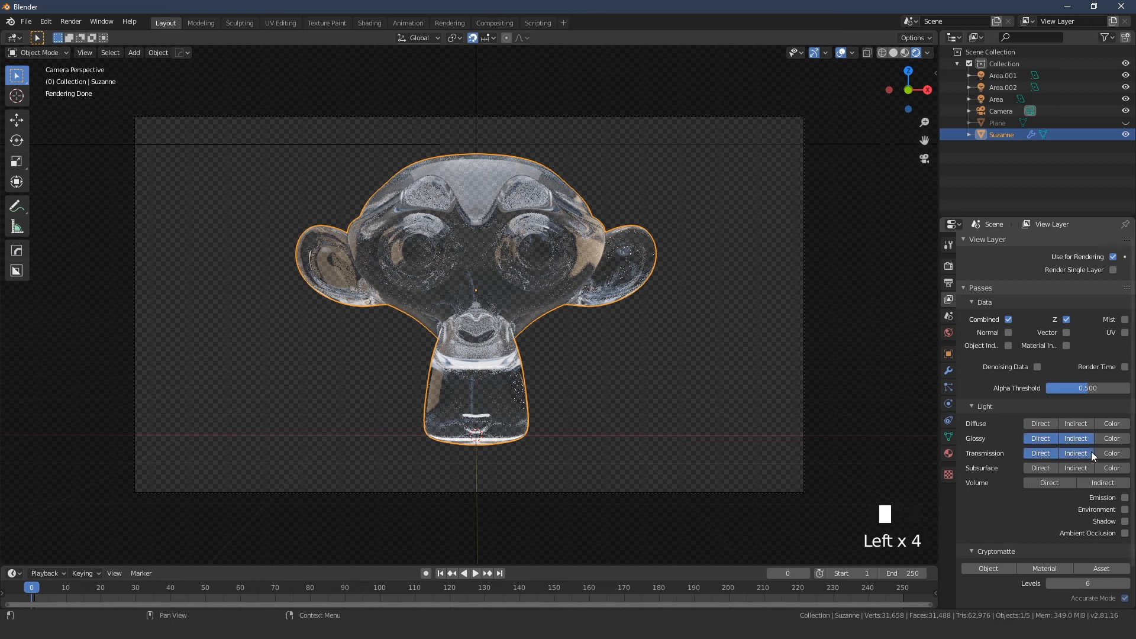
left_click(1126, 522)
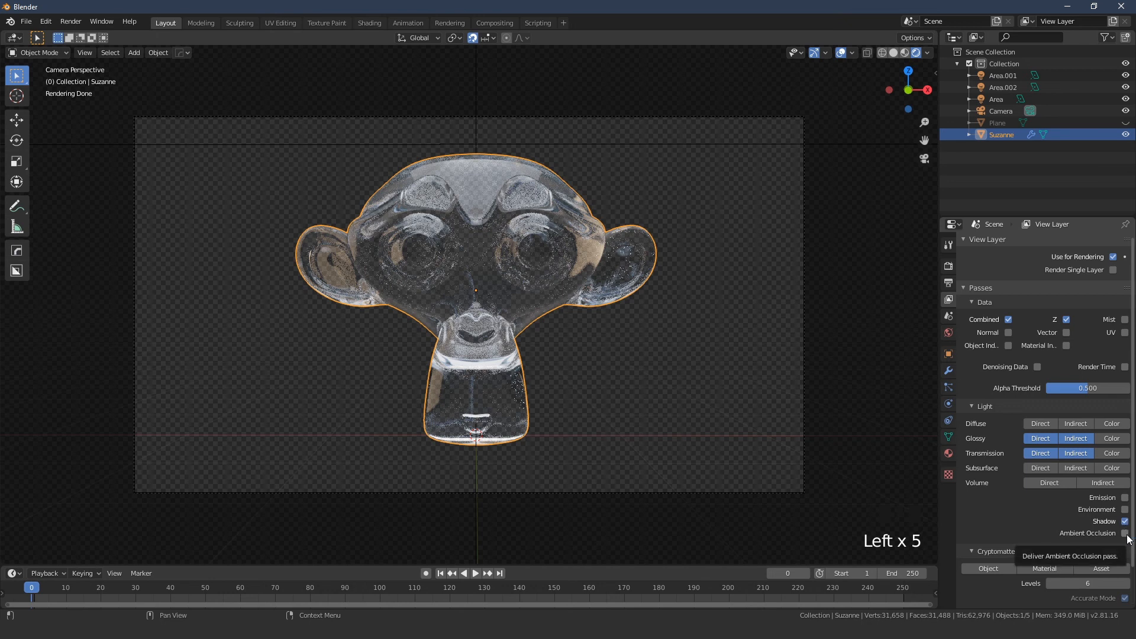
left_click(1125, 533)
Show the render result and review its image-saving options with PNG as the file format, cancelling without saving.
key("F11")
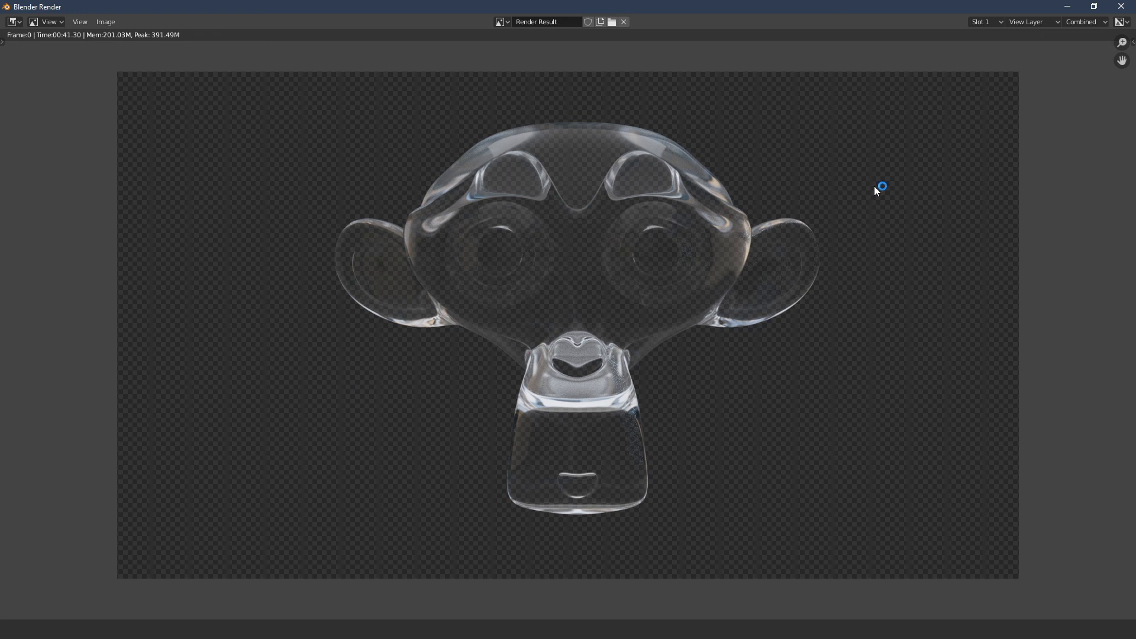
left_click(104, 22)
left_click(134, 104)
left_click(831, 512)
left_click(104, 21)
left_click(125, 105)
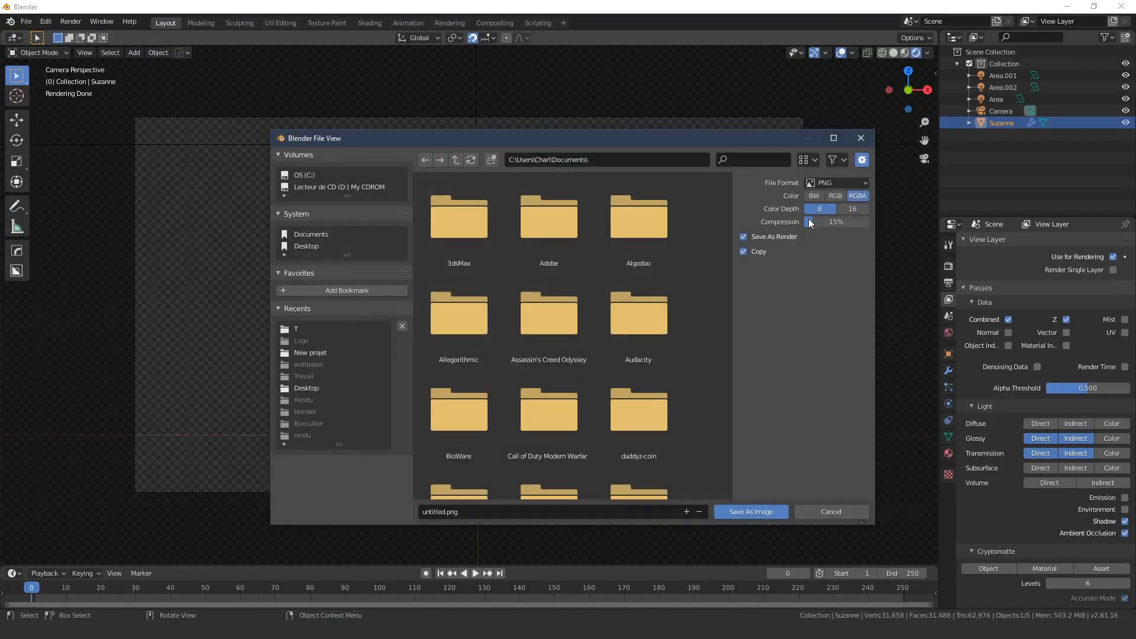
left_click(835, 183)
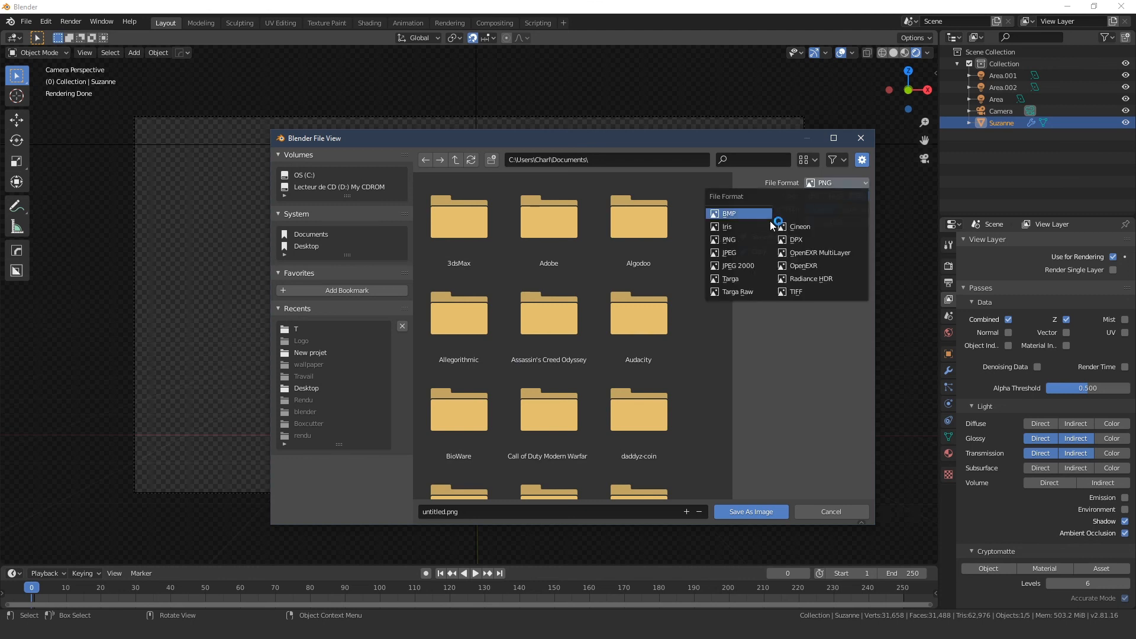
left_click(736, 236)
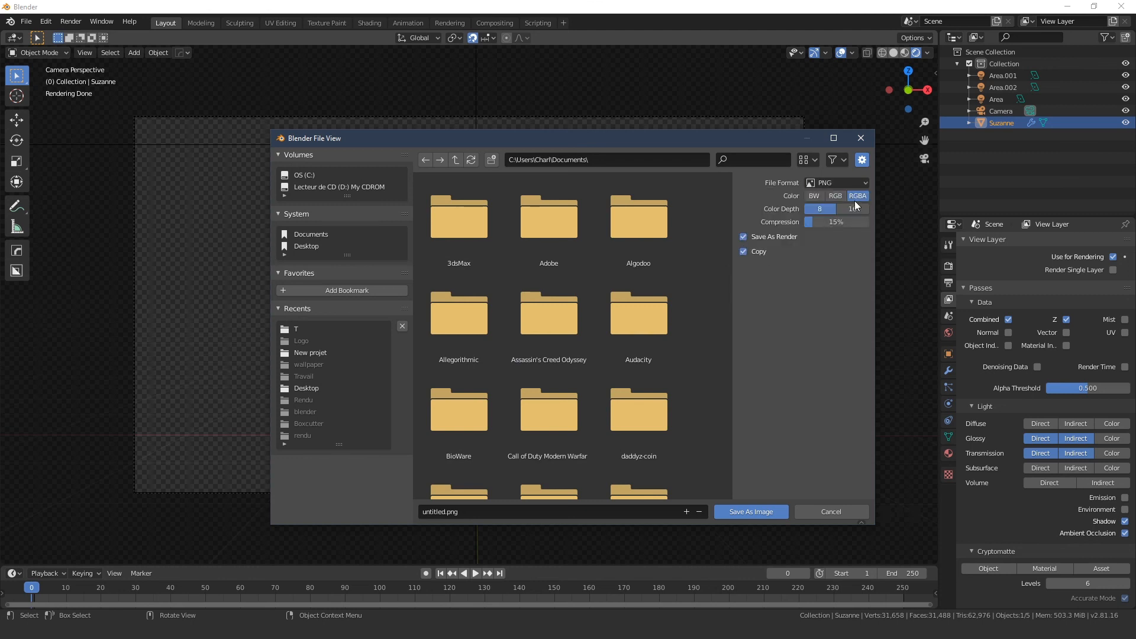
left_click(833, 509)
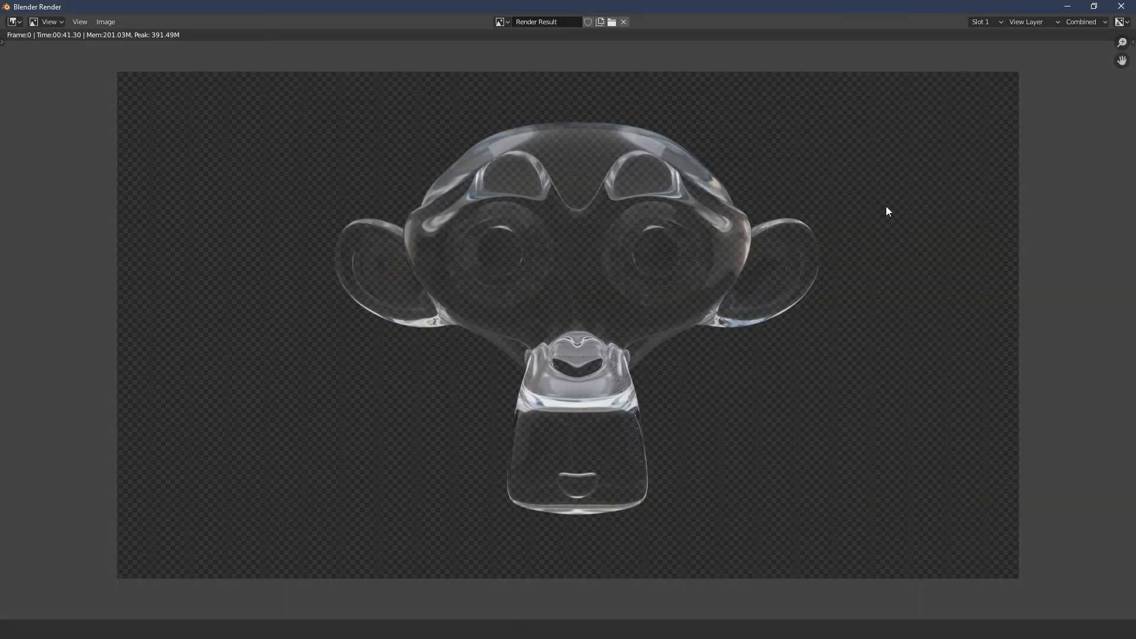
View the AO, GlossDir, GlossInd and TransInd passes of the glass Suzanne render.
left_click(1086, 27)
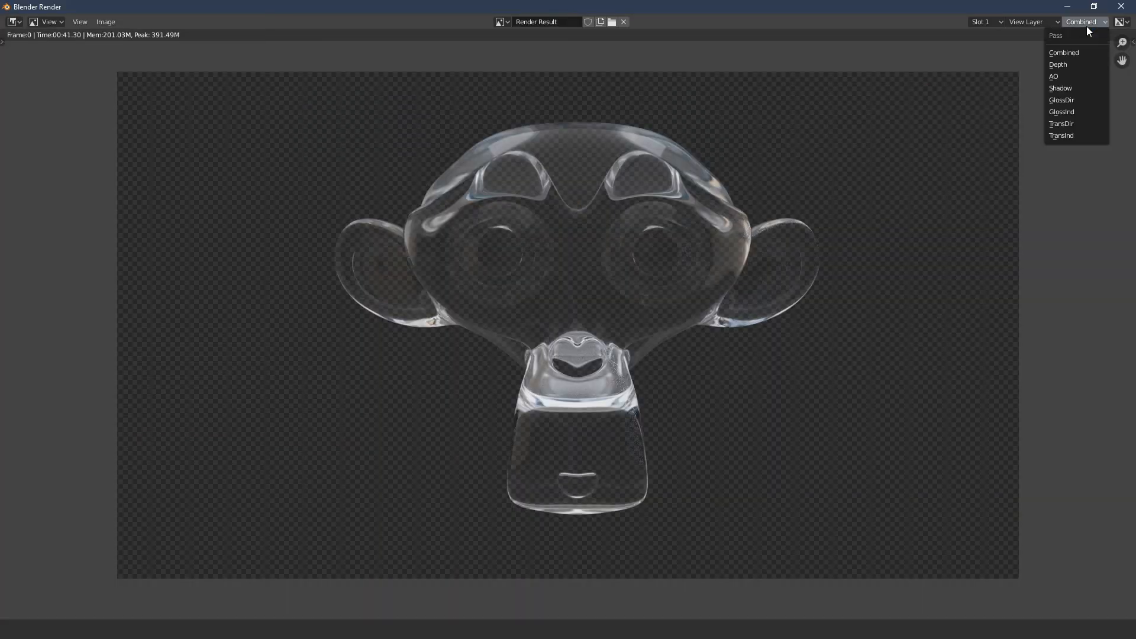
left_click(1073, 78)
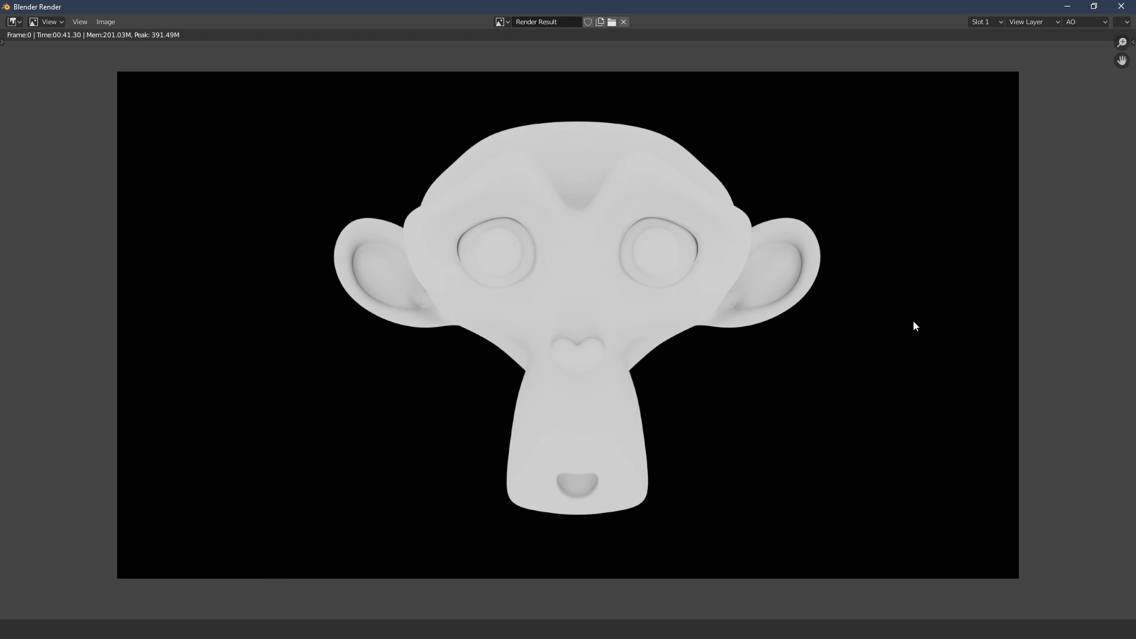
left_click(1093, 24)
left_click(1073, 100)
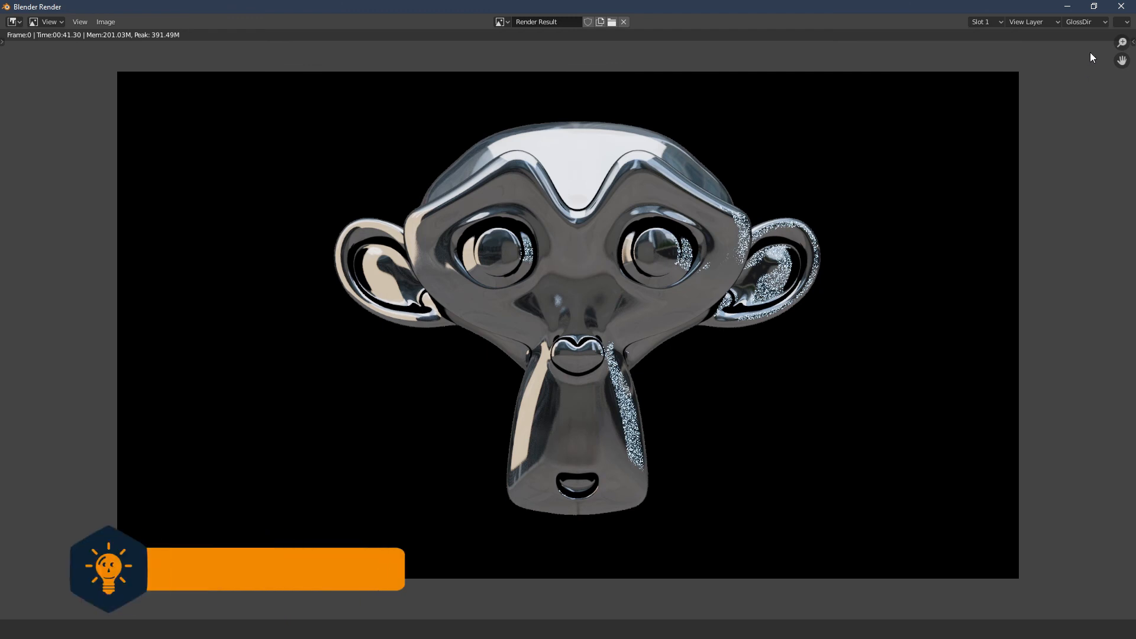
left_click(1091, 22)
left_click(1067, 112)
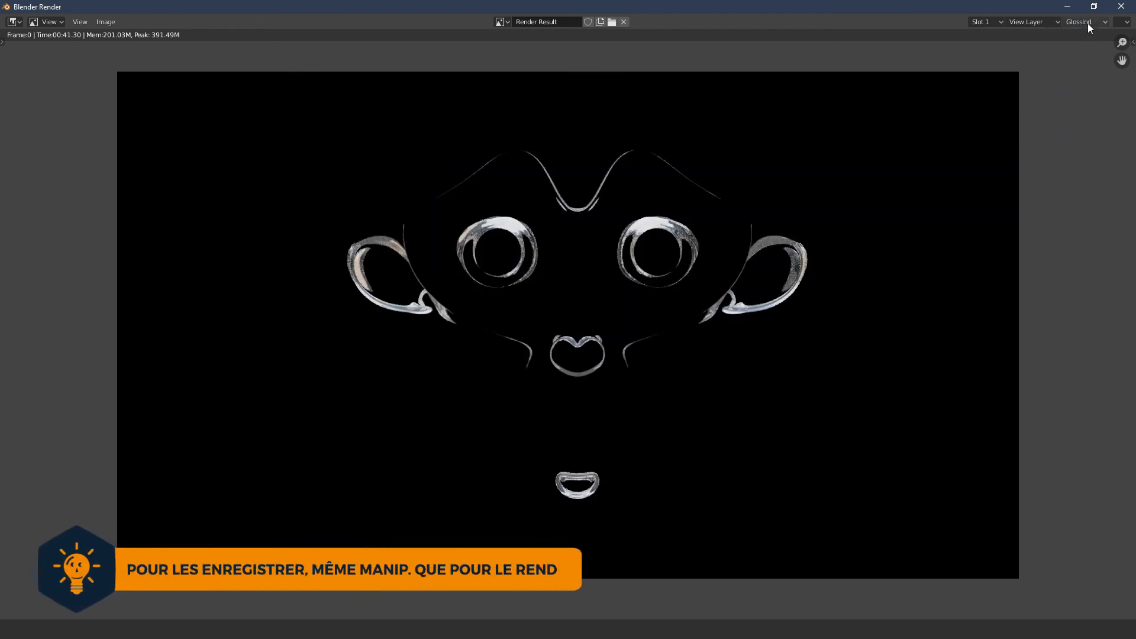
left_click(1087, 22)
left_click(1070, 135)
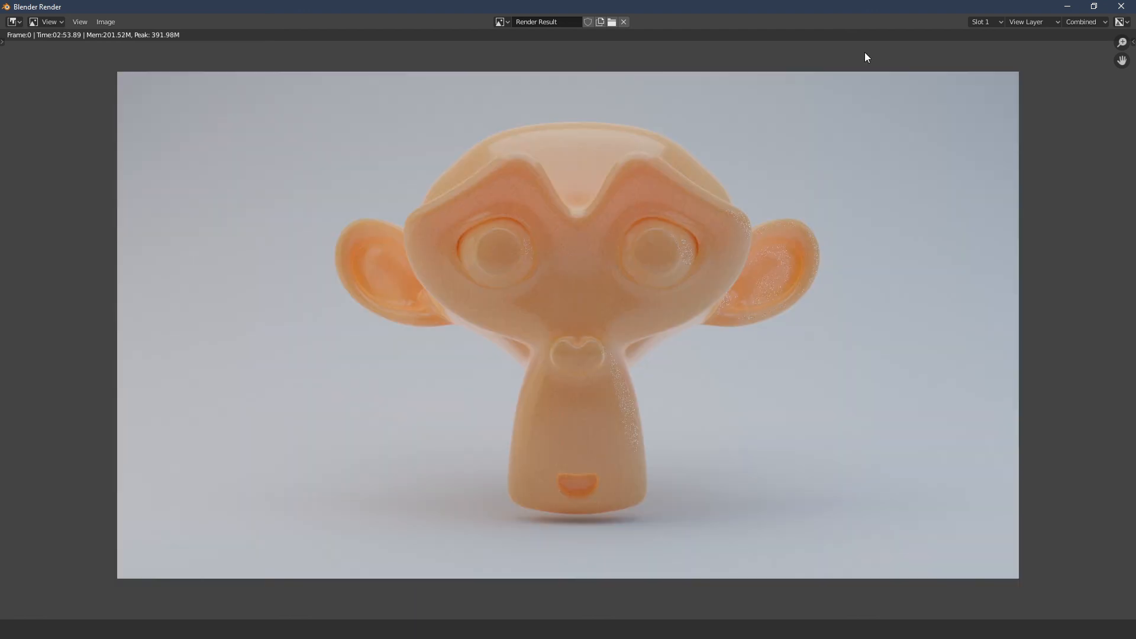
View the AO, GlossDir and GlossInd passes of the orange Suzanne render with the light backdrop.
left_click(1084, 23)
left_click(1069, 76)
left_click(1082, 22)
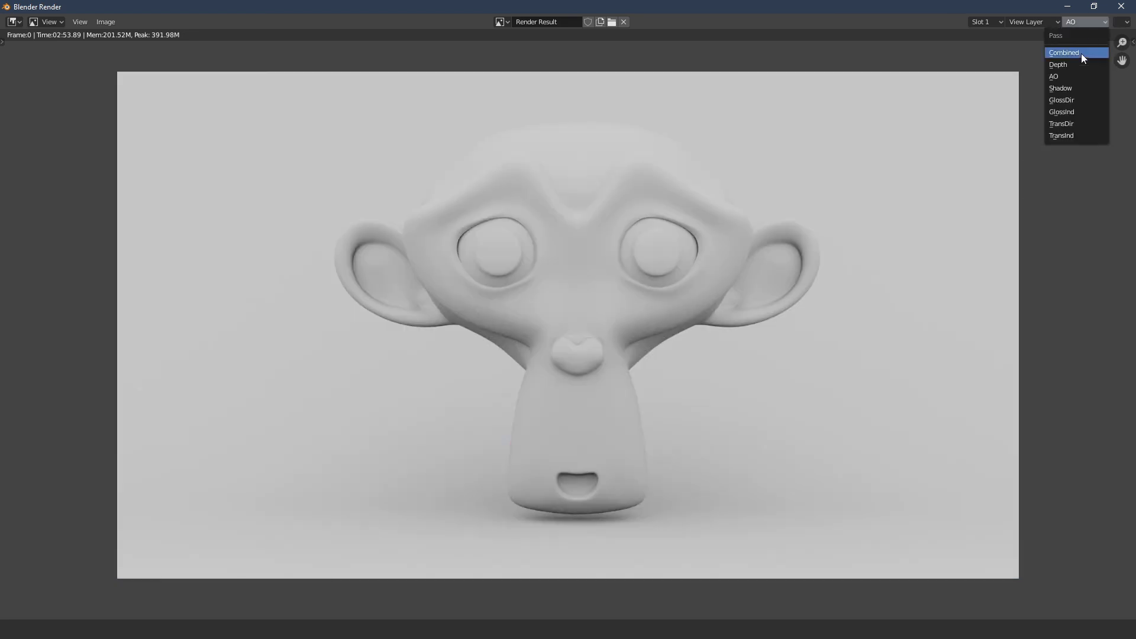
left_click(1072, 100)
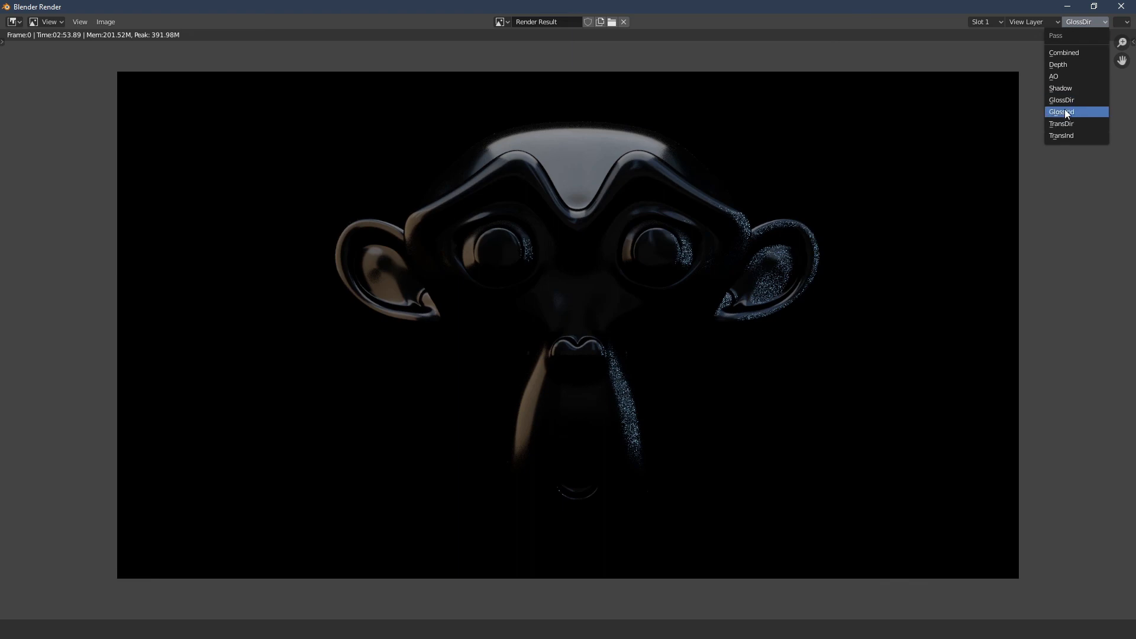
left_click(1065, 112)
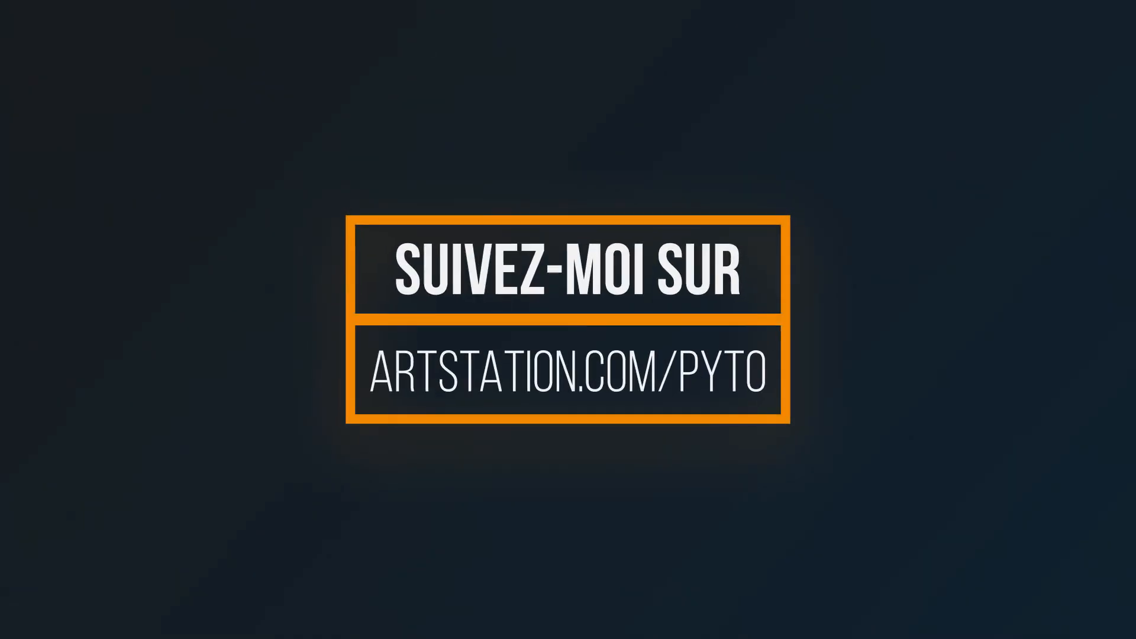